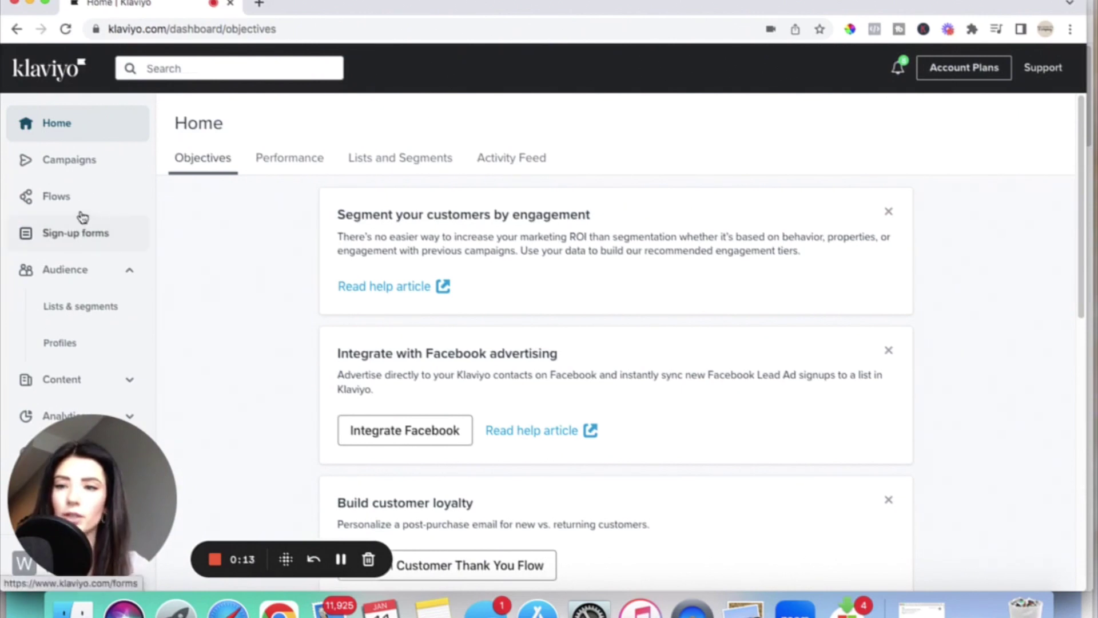
# Create a new email campaign from the Campaigns page.
pyautogui.click(86, 164)
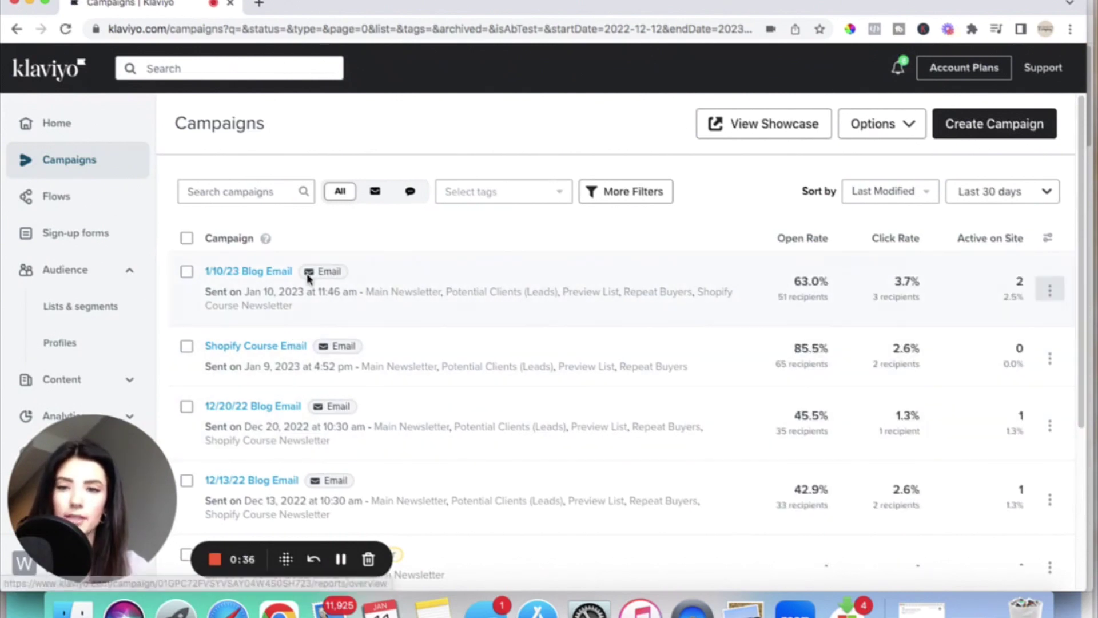
pyautogui.click(970, 129)
pyautogui.click(478, 274)
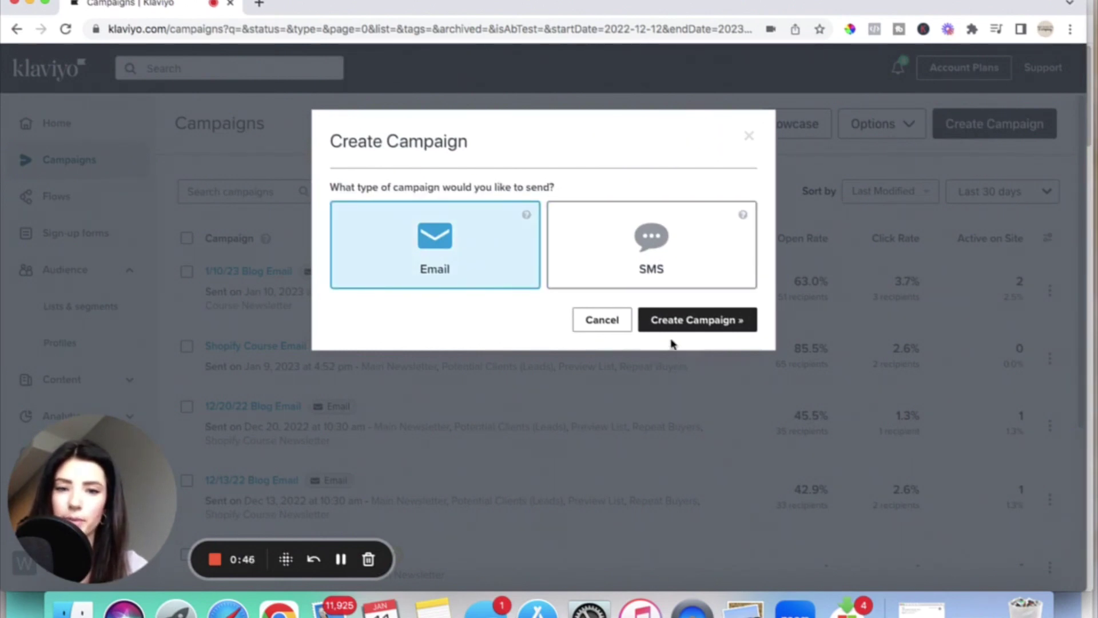
pyautogui.click(688, 323)
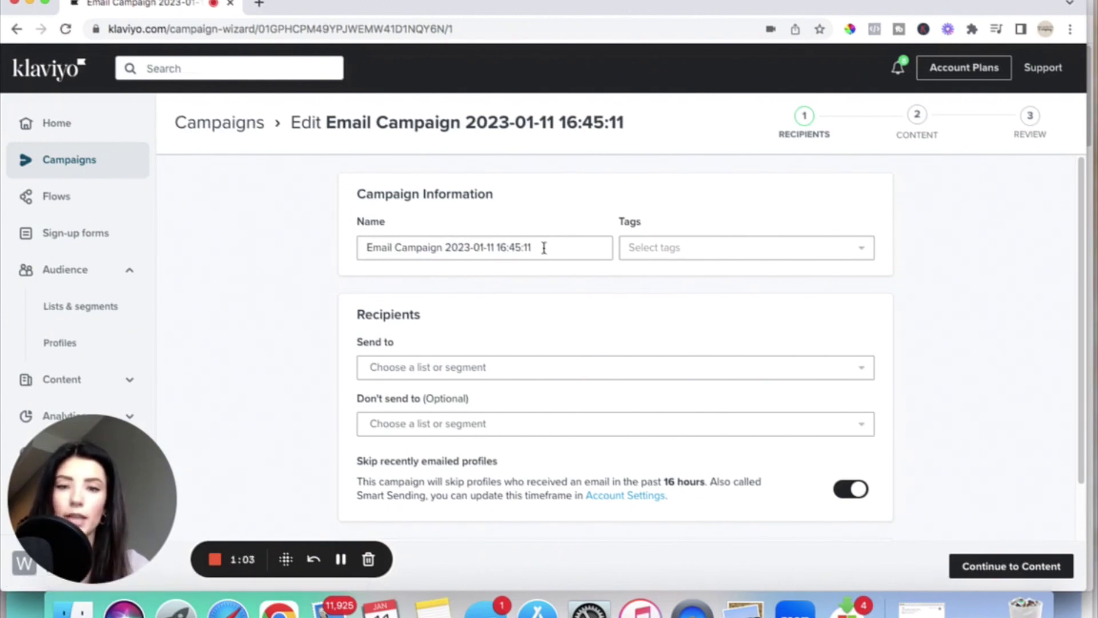
# Replace the default campaign name with "Test Email".
pyautogui.moveTo(541, 247); pyautogui.dragTo(379, 227)
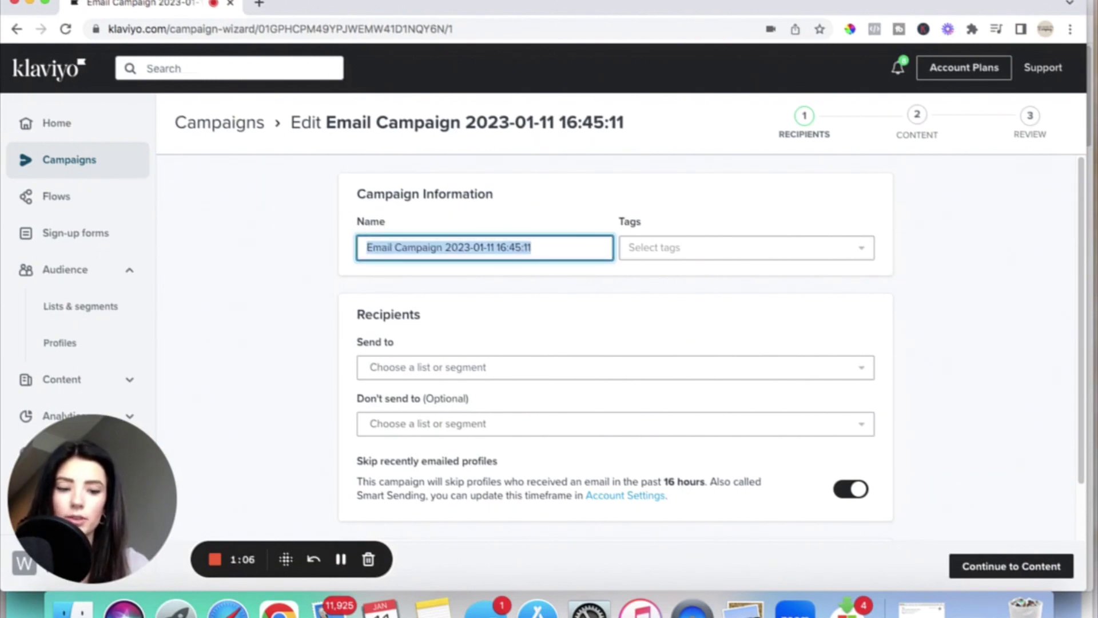
pyautogui.press('BackSpace')
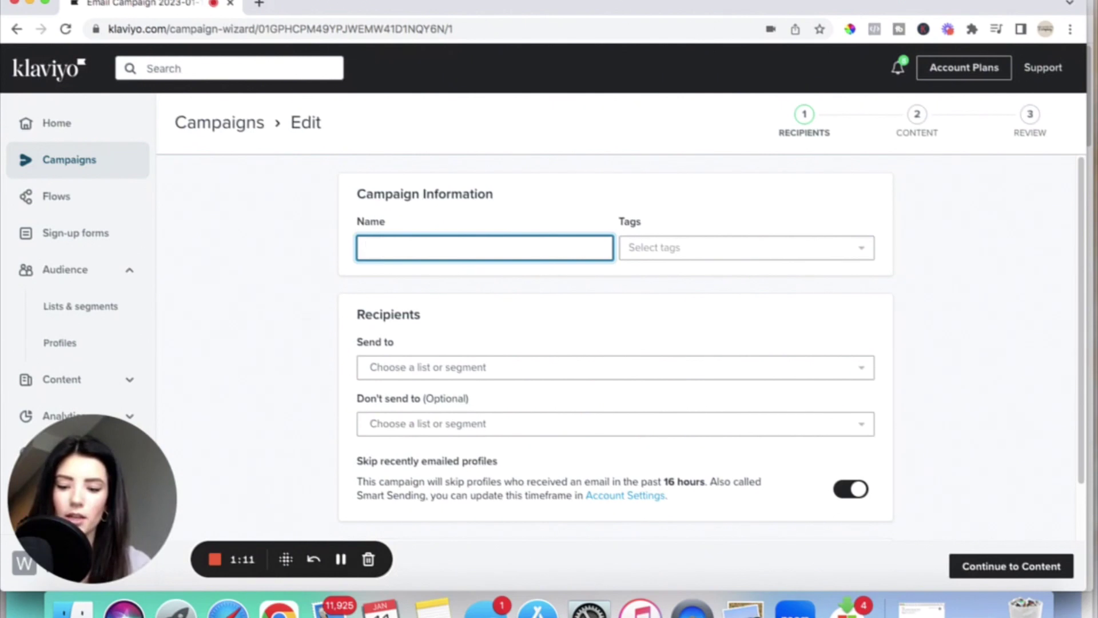
pyautogui.write('Test E')
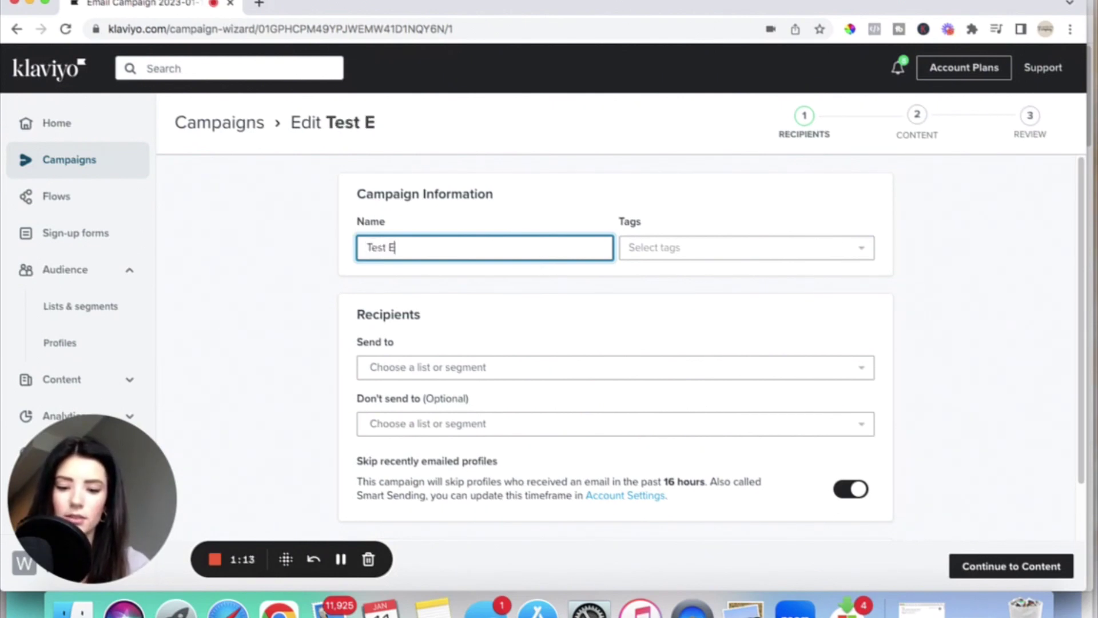
pyautogui.write('mail')
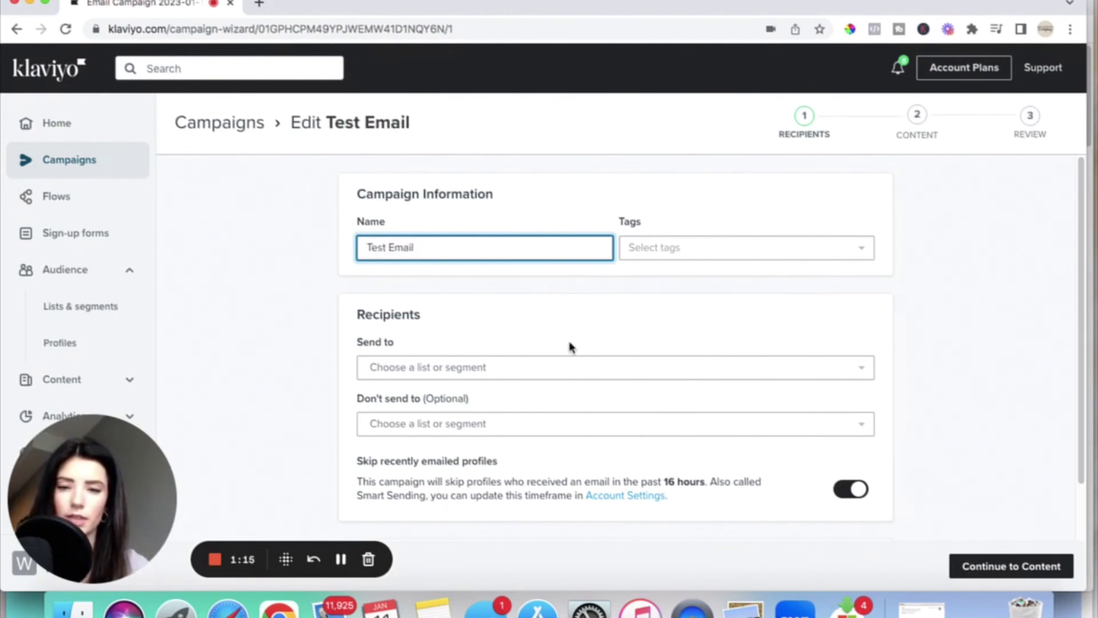
pyautogui.scroll(-1, 572, 321)
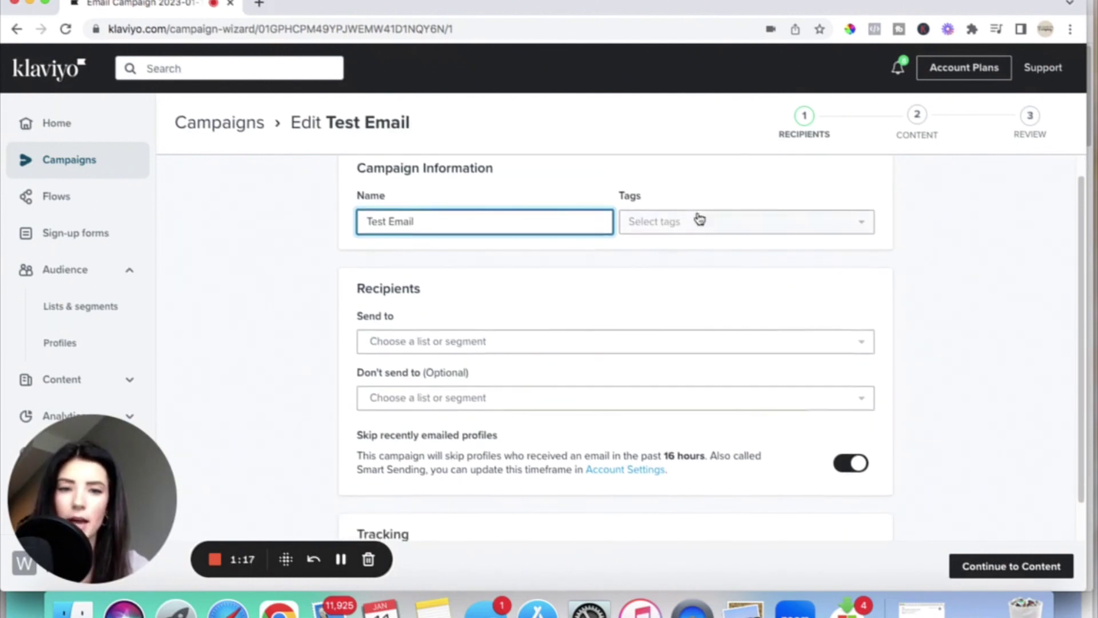
pyautogui.scroll(1, 646, 220)
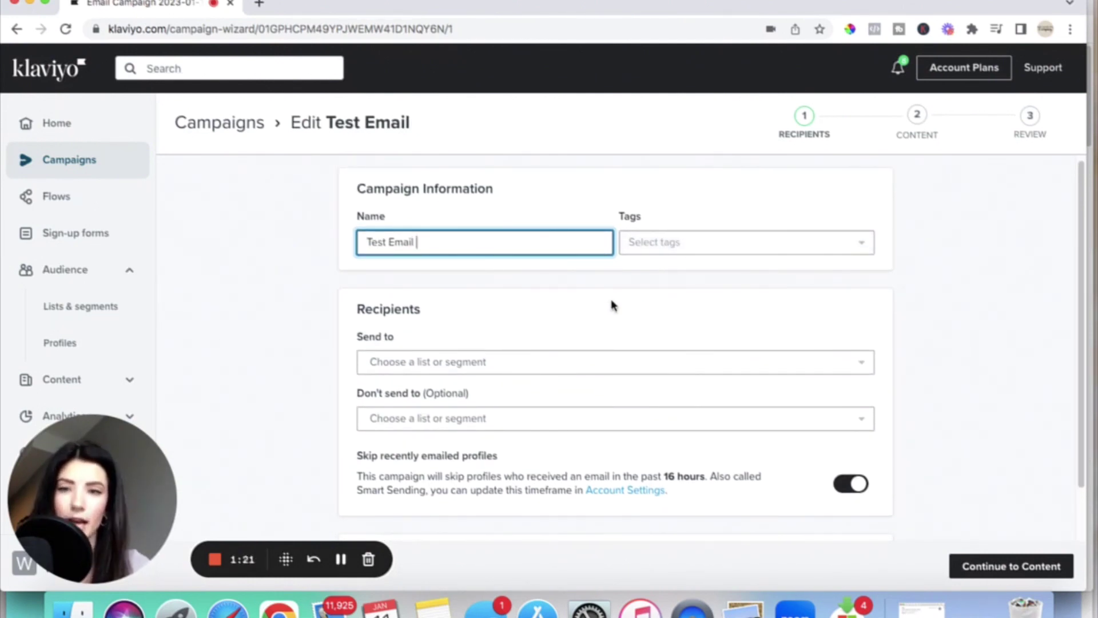
# Set the campaign to send to Main Newsletter, Potential Clients (Leads), Preview List, Repeat Buyers, Shopify Course Members and Shopify Course Newsletter.
pyautogui.scroll(-3, 545, 289)
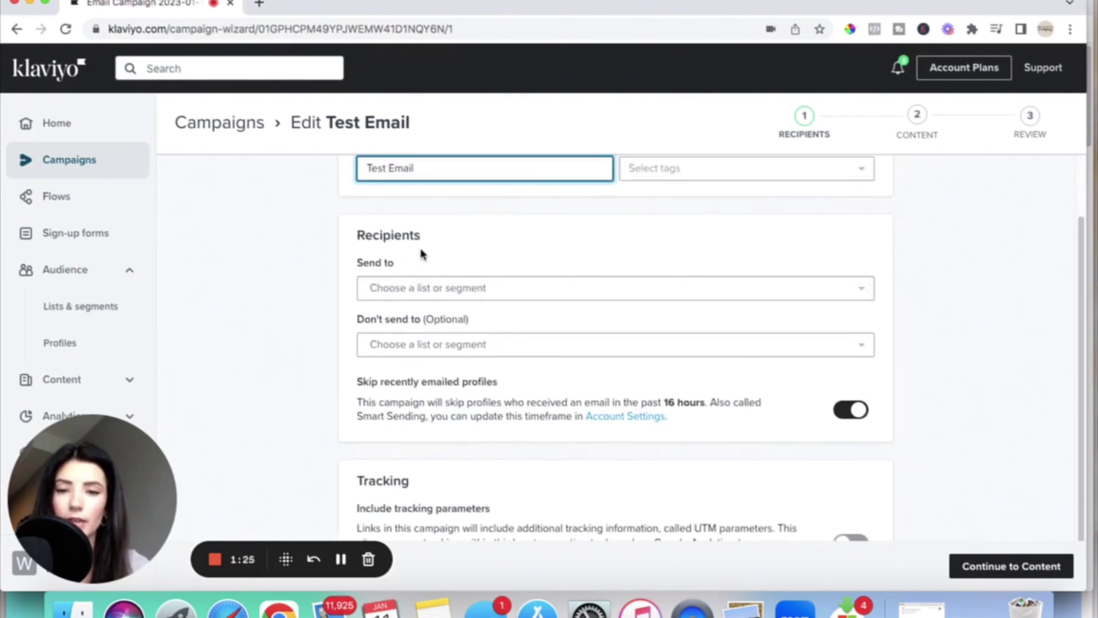
pyautogui.click(446, 296)
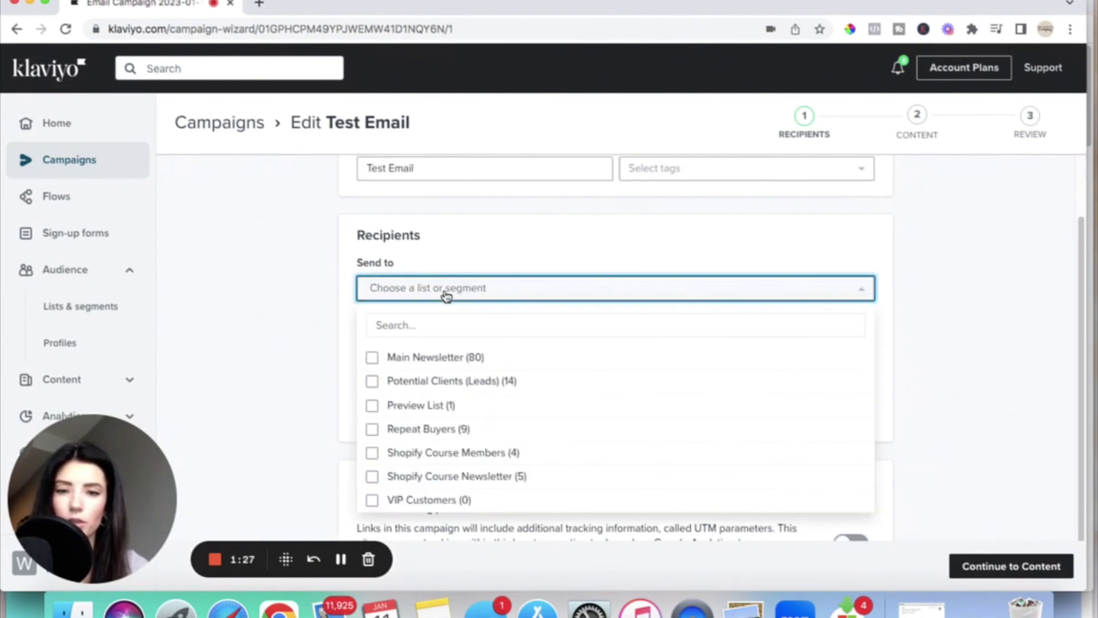
pyautogui.click(372, 358)
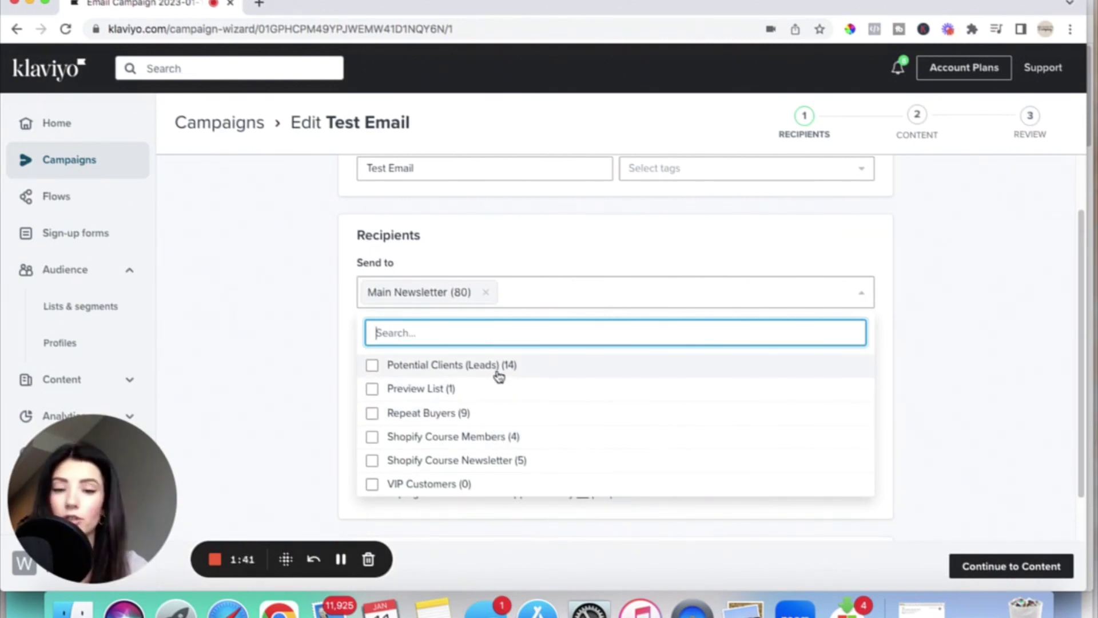
pyautogui.click(371, 365)
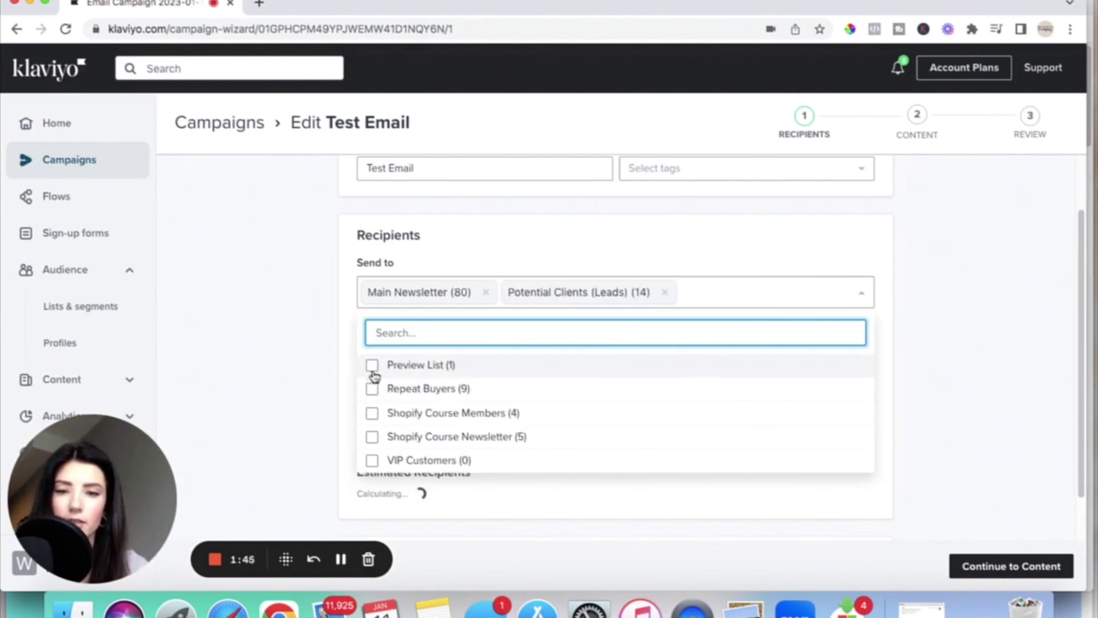
pyautogui.click(372, 369)
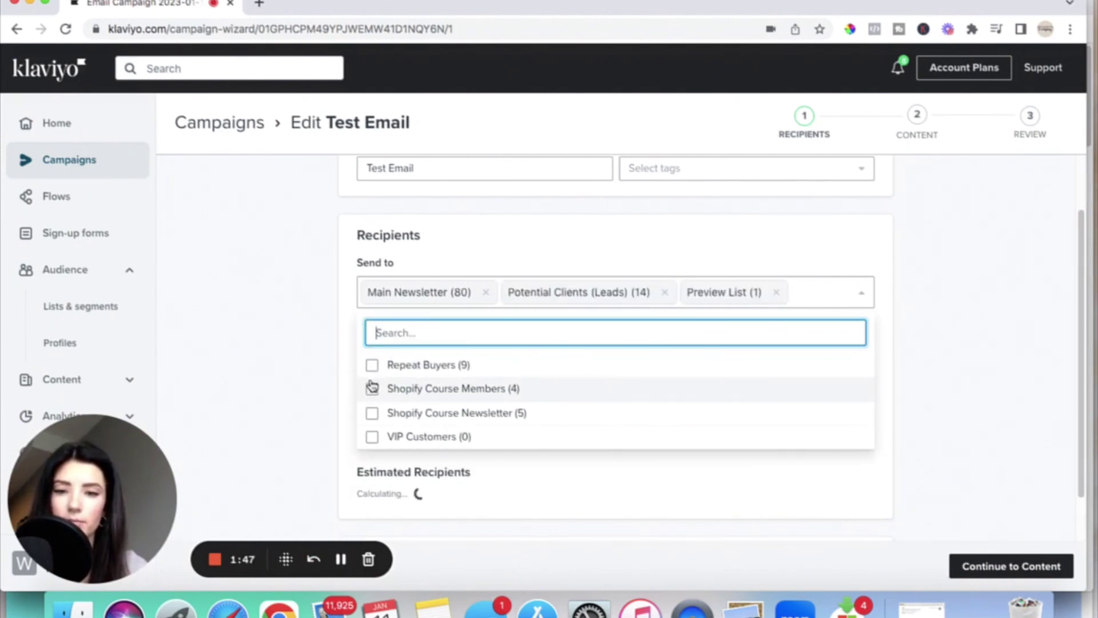
pyautogui.click(372, 366)
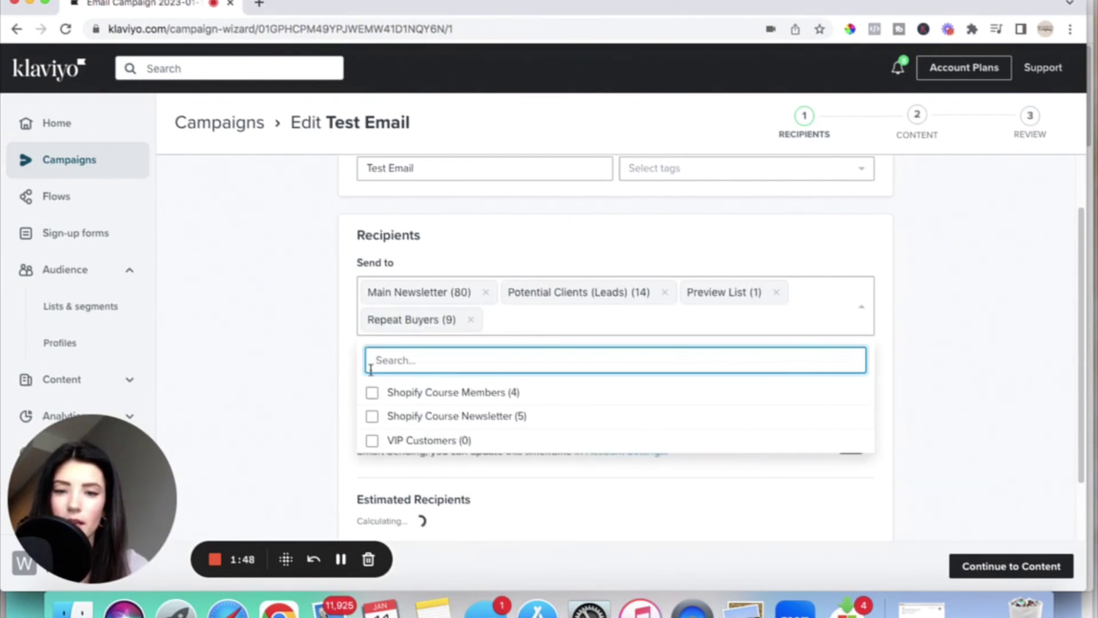
pyautogui.click(372, 394)
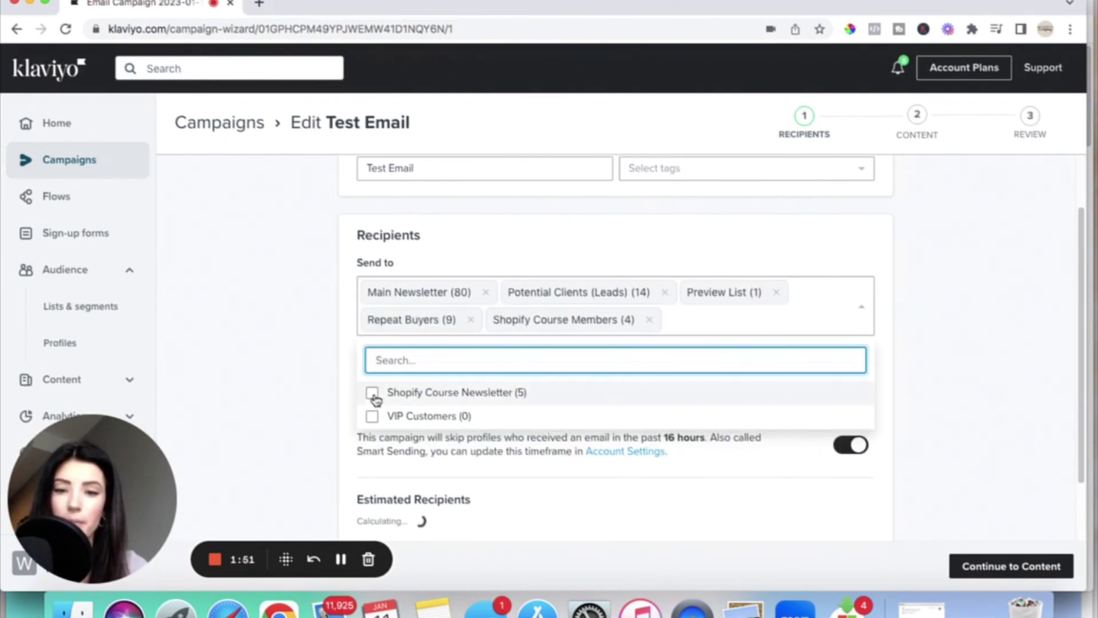
pyautogui.click(372, 393)
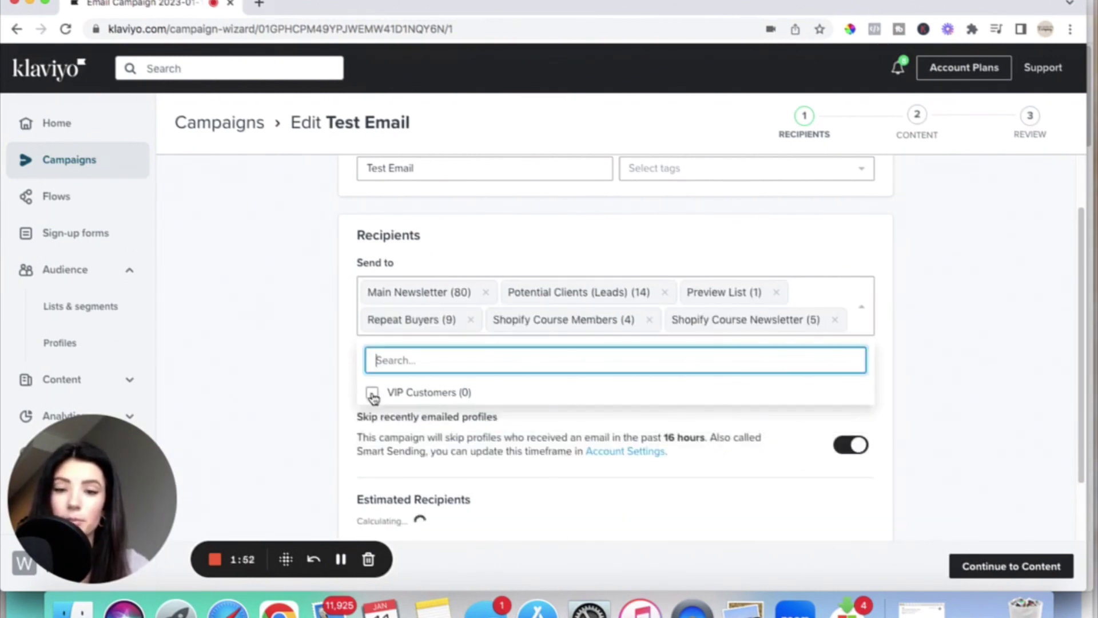
pyautogui.click(885, 320)
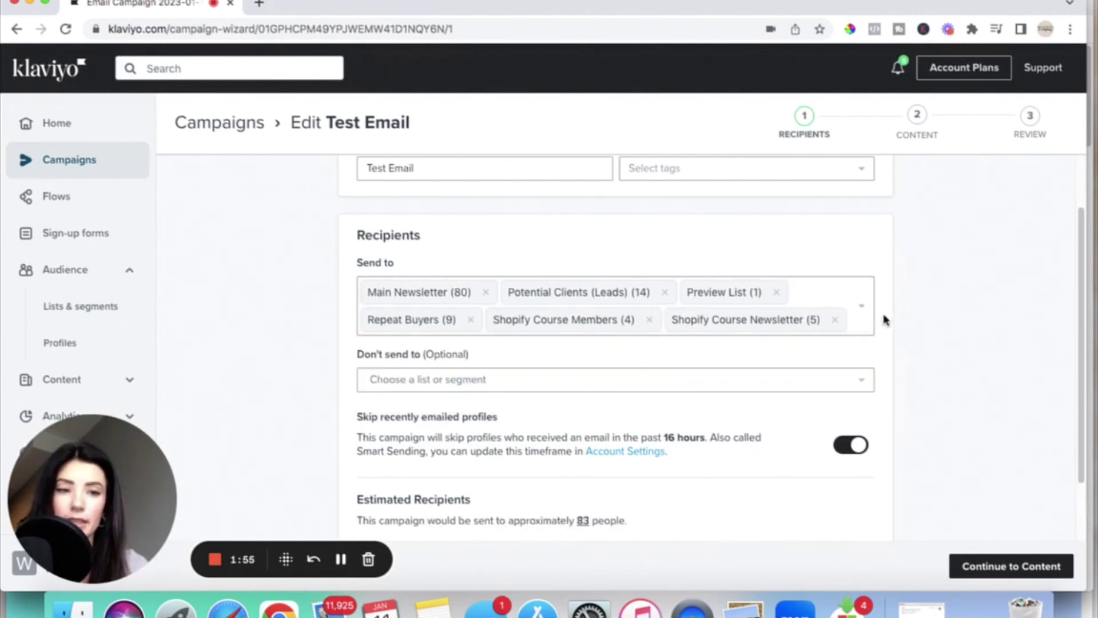
# Turn off skipping of recently emailed profiles and enable tracking parameters for the campaign's links.
pyautogui.scroll(-2, 884, 319)
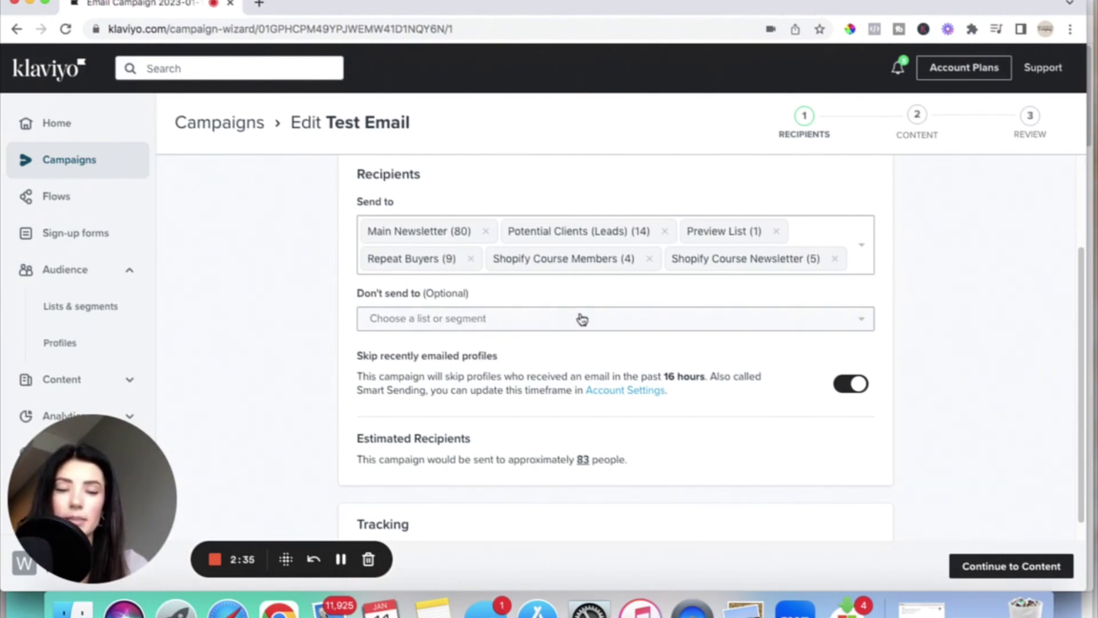
pyautogui.scroll(-1, 658, 343)
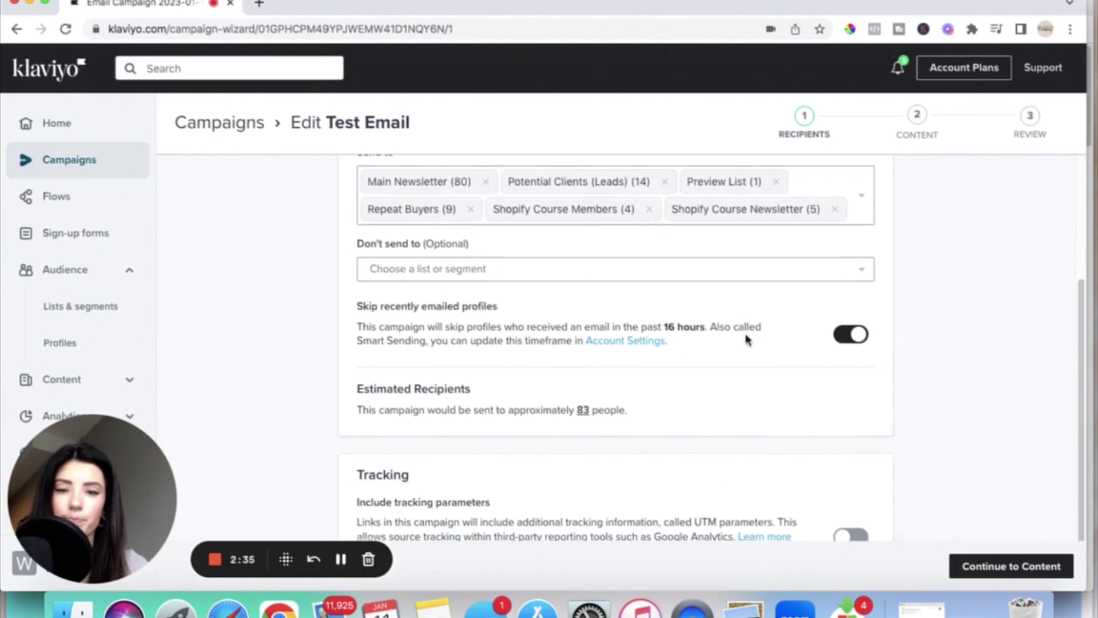
pyautogui.click(856, 337)
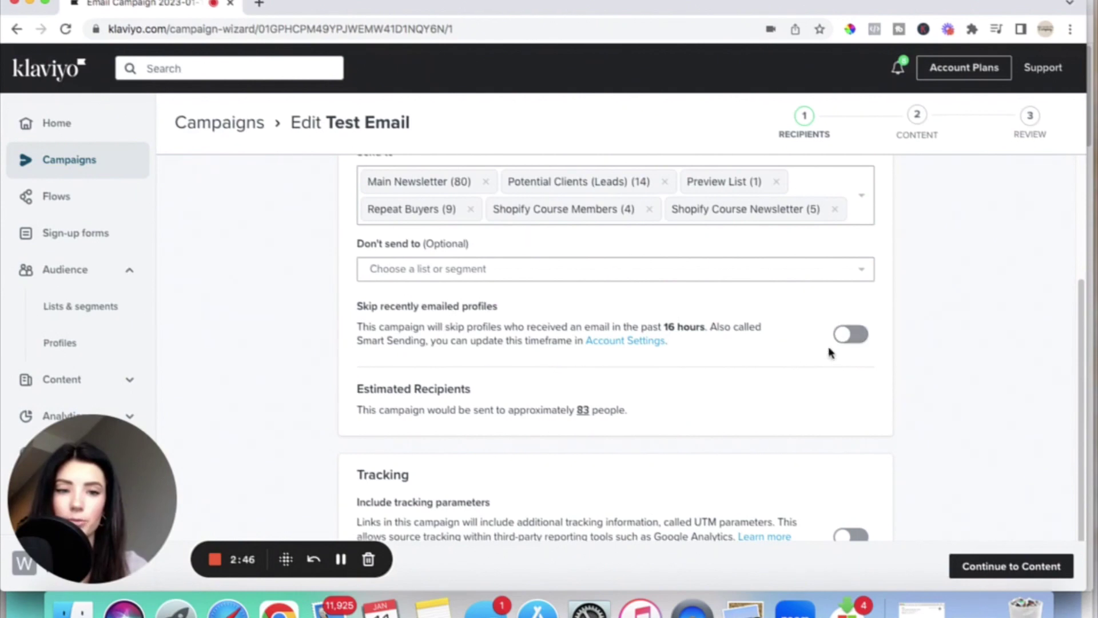
pyautogui.scroll(-2, 662, 343)
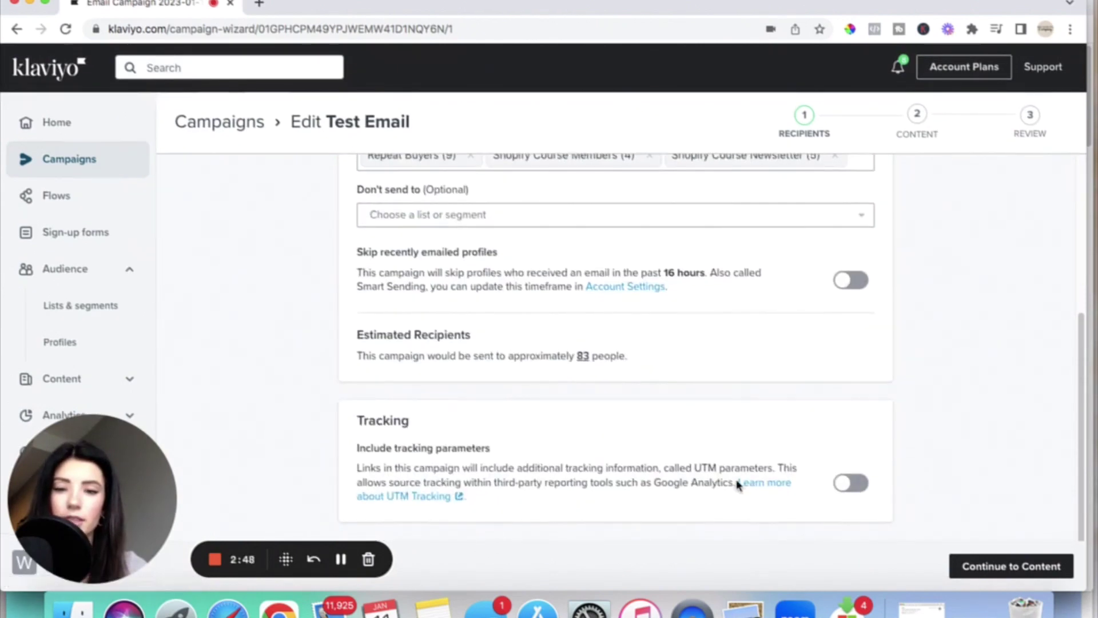
pyautogui.click(848, 490)
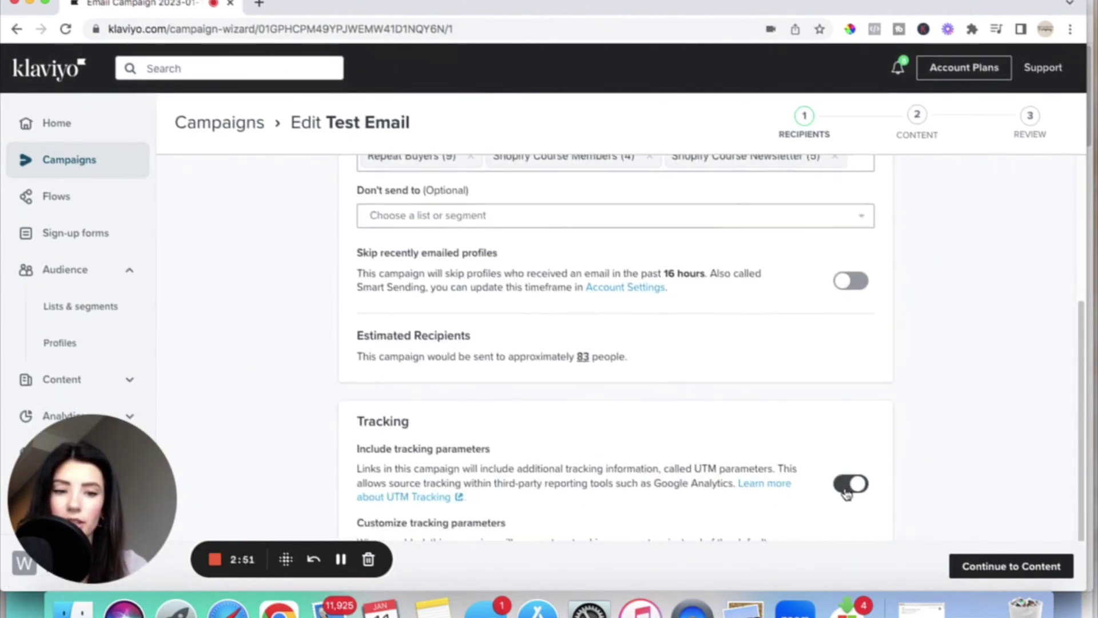
pyautogui.scroll(-2, 749, 441)
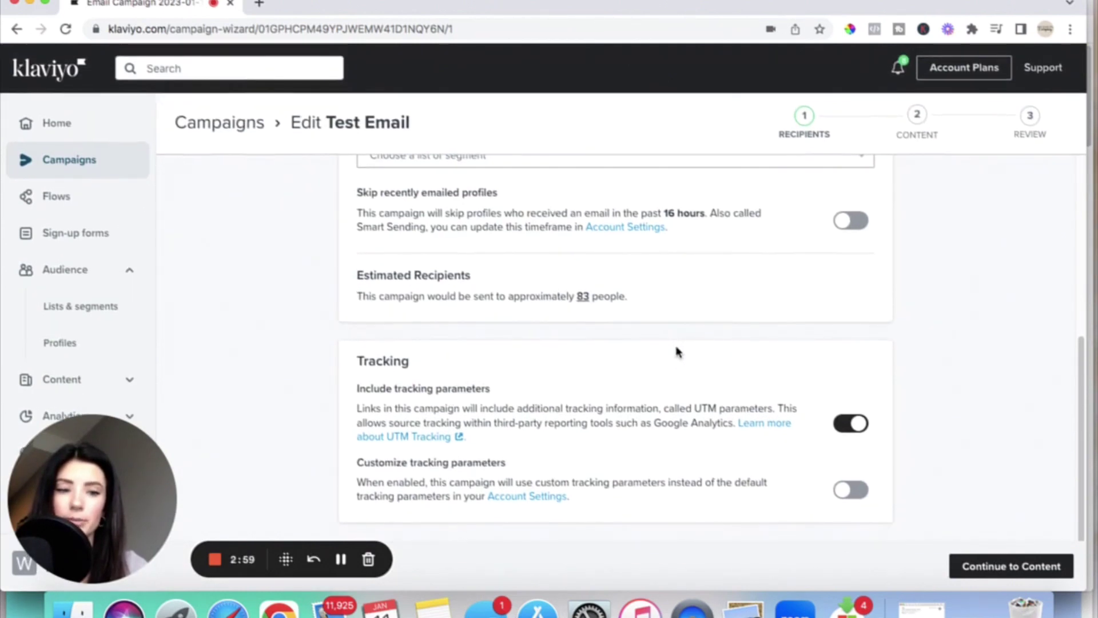
# Continue to the campaign content and enter "test" as both the subject line and the preview text.
pyautogui.click(991, 567)
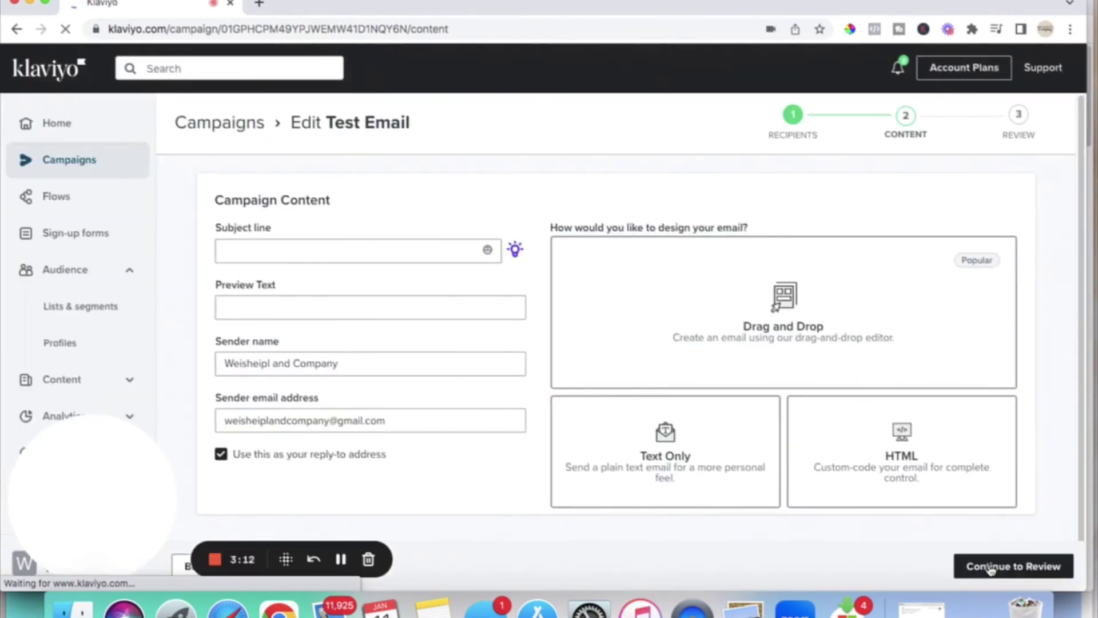
pyautogui.click(373, 249)
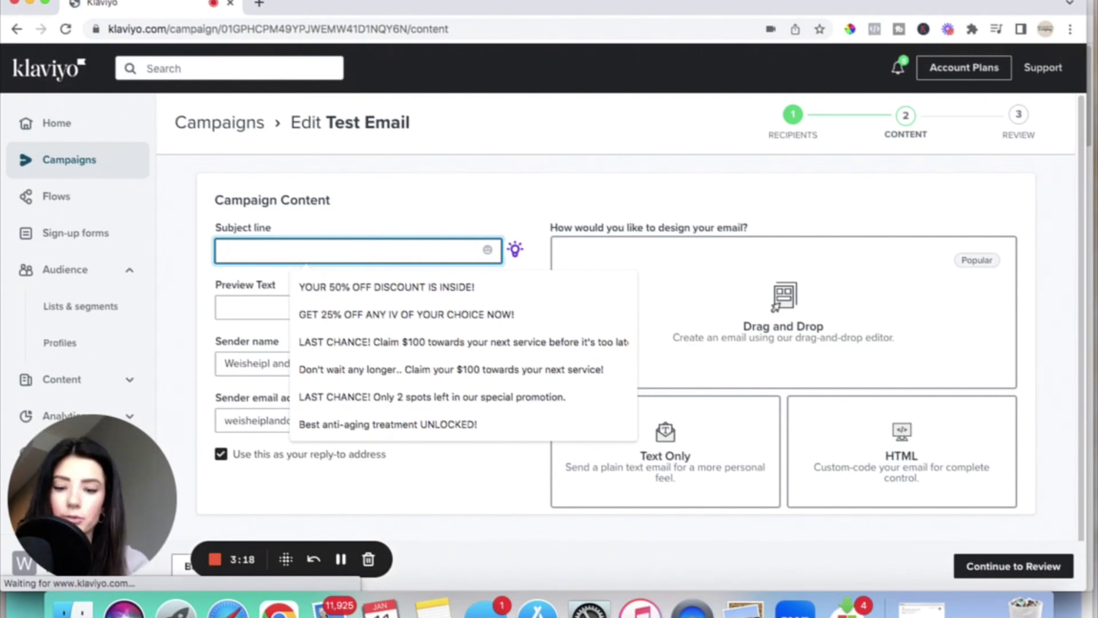
pyautogui.write('test')
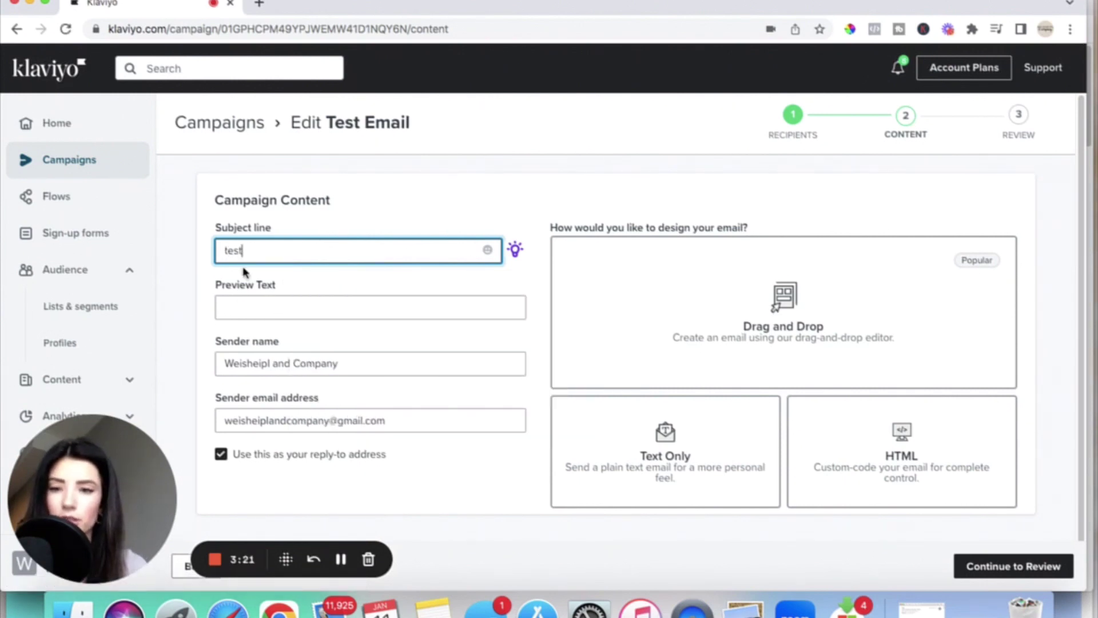
pyautogui.click(207, 312)
pyautogui.click(251, 298)
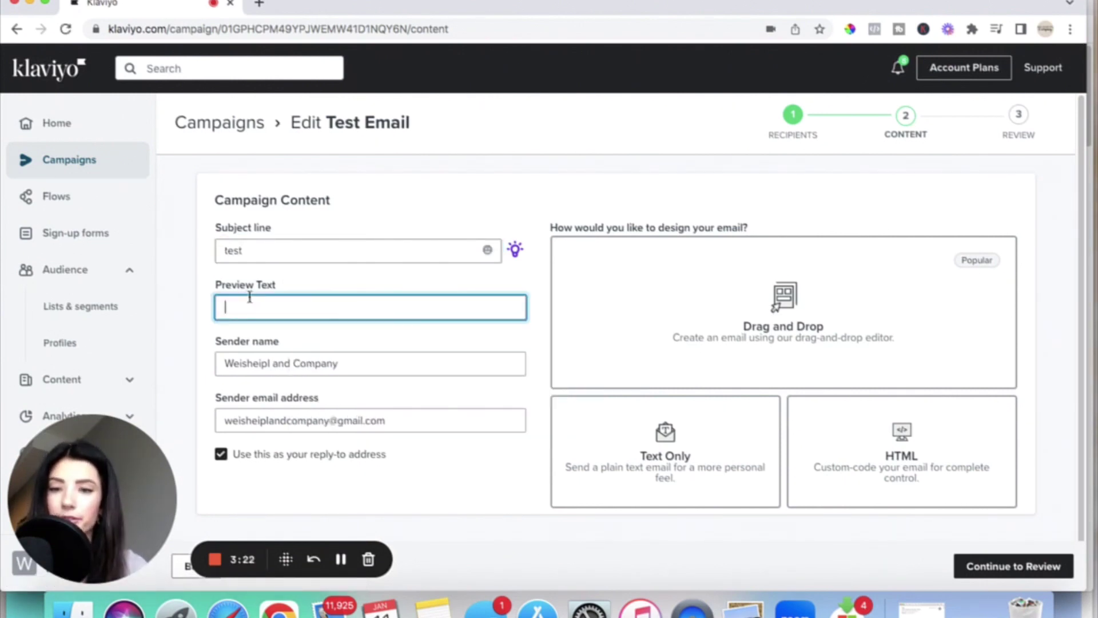
pyautogui.write('test')
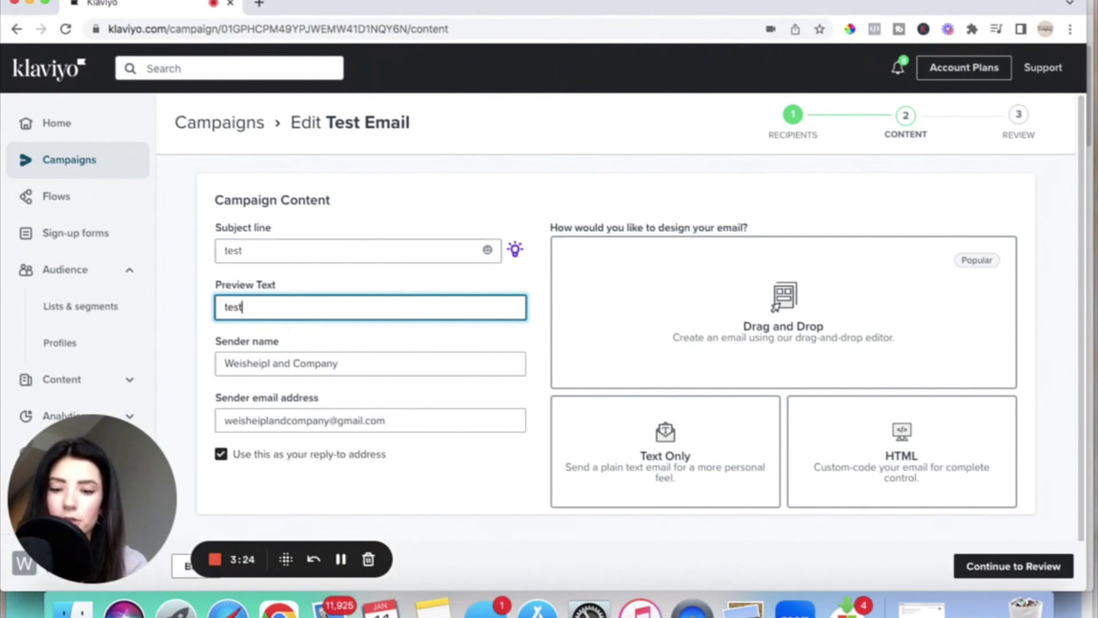
pyautogui.click(201, 291)
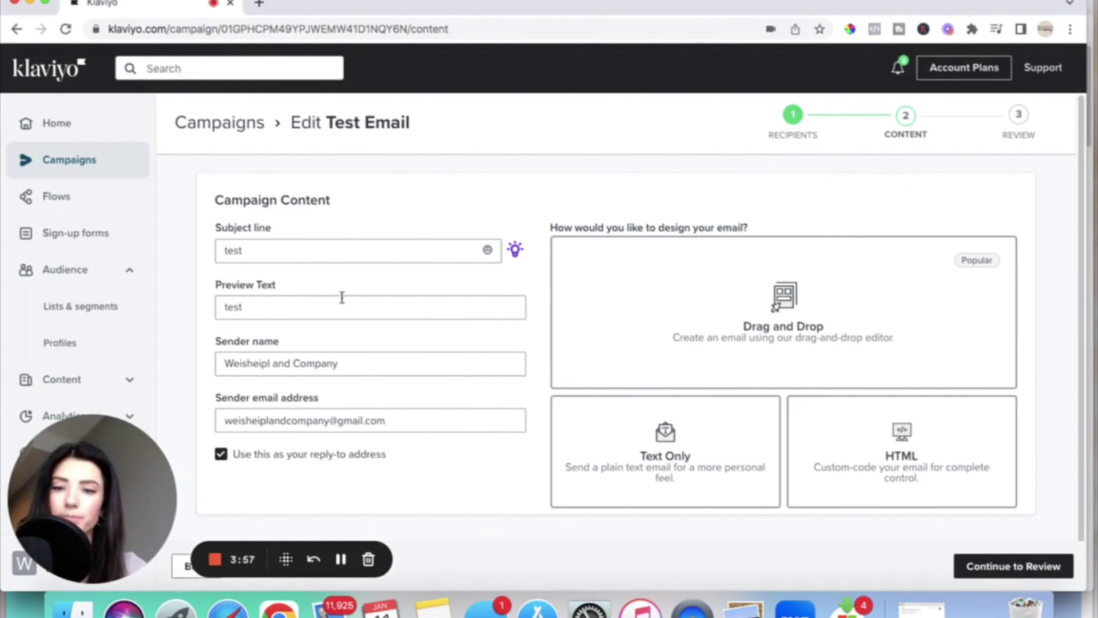
# Choose the drag-and-drop design option and browse the themed template library for a suitable email layout.
pyautogui.scroll(-1, 342, 297)
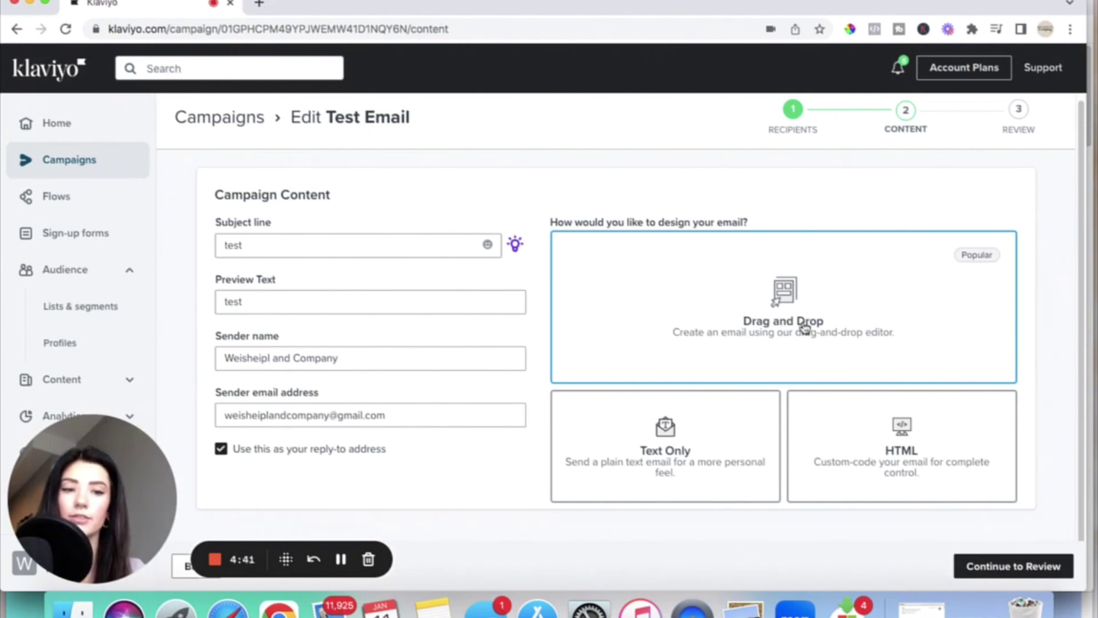
pyautogui.click(773, 328)
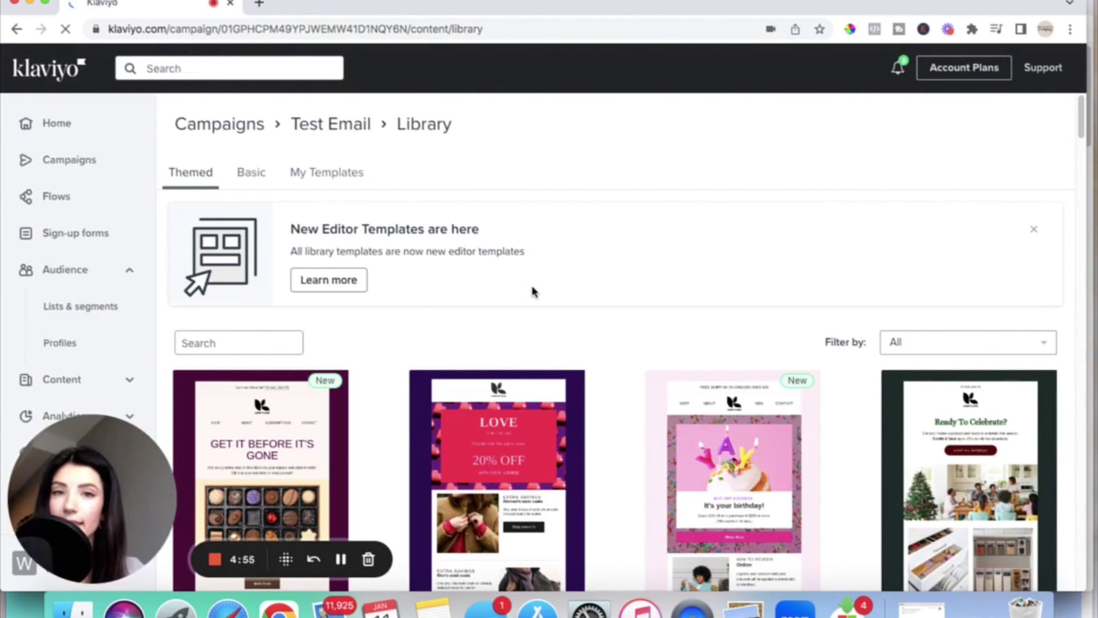
pyautogui.scroll(-3, 397, 385)
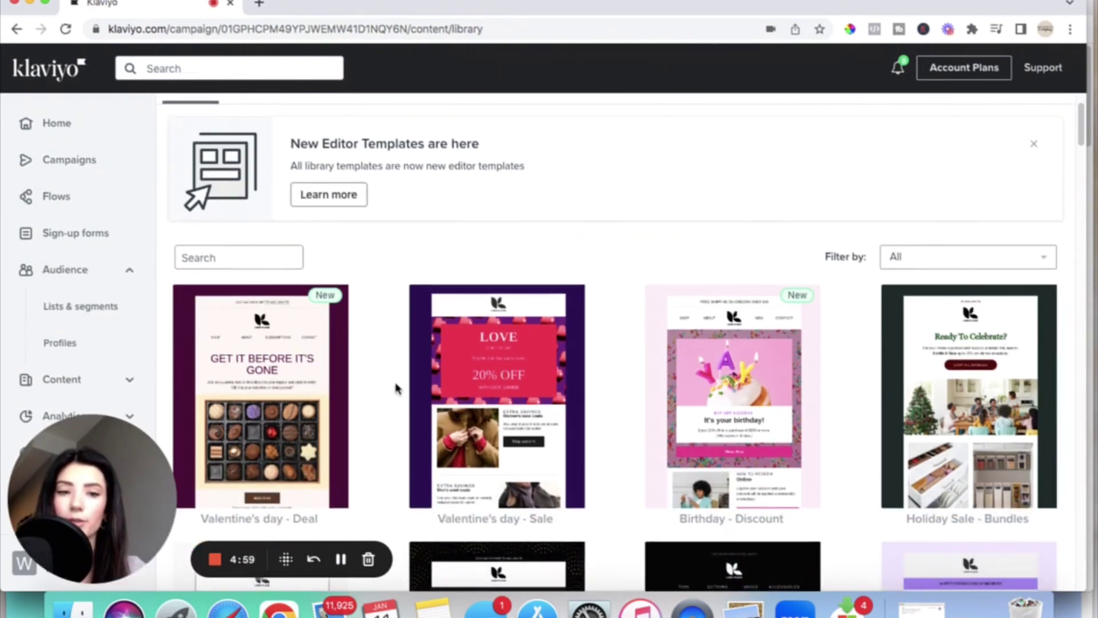
pyautogui.scroll(-4, 397, 387)
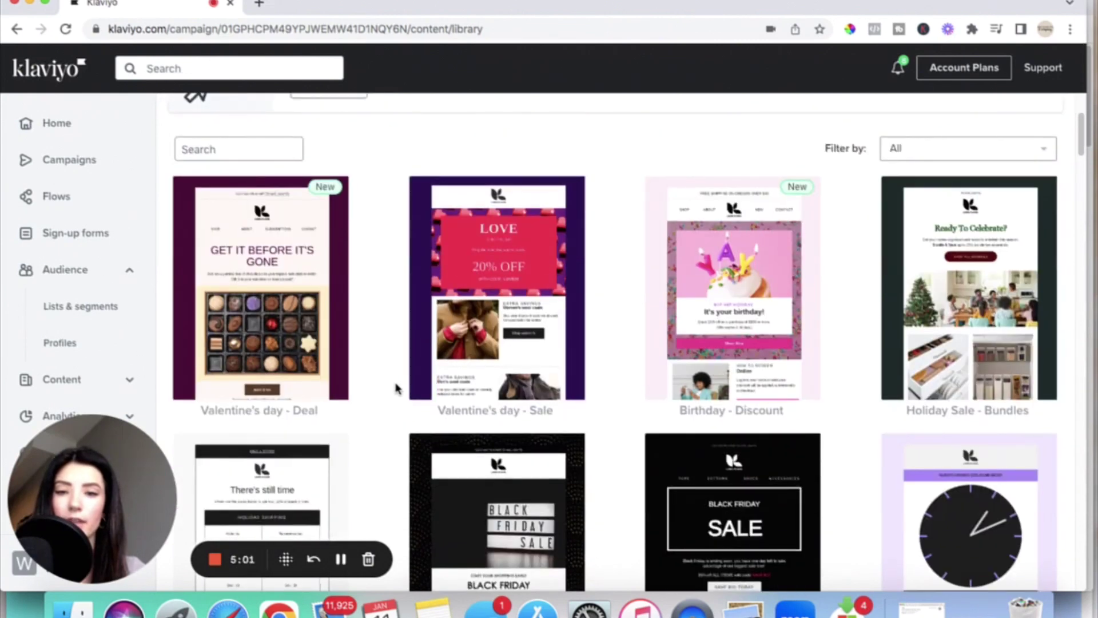
pyautogui.scroll(-5, 397, 387)
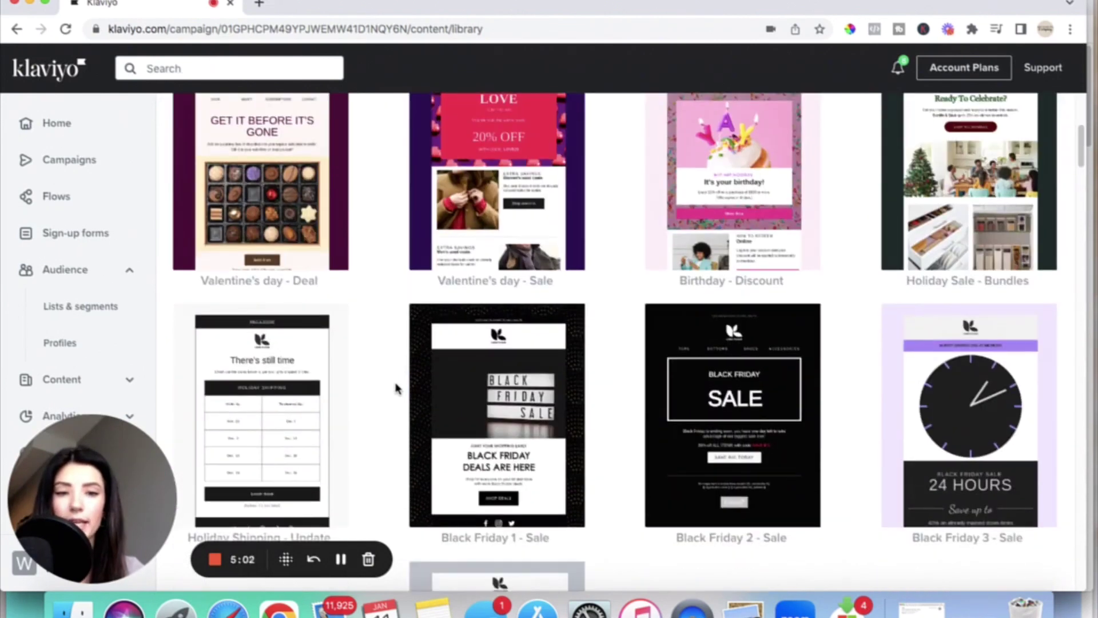
pyautogui.scroll(-11, 396, 387)
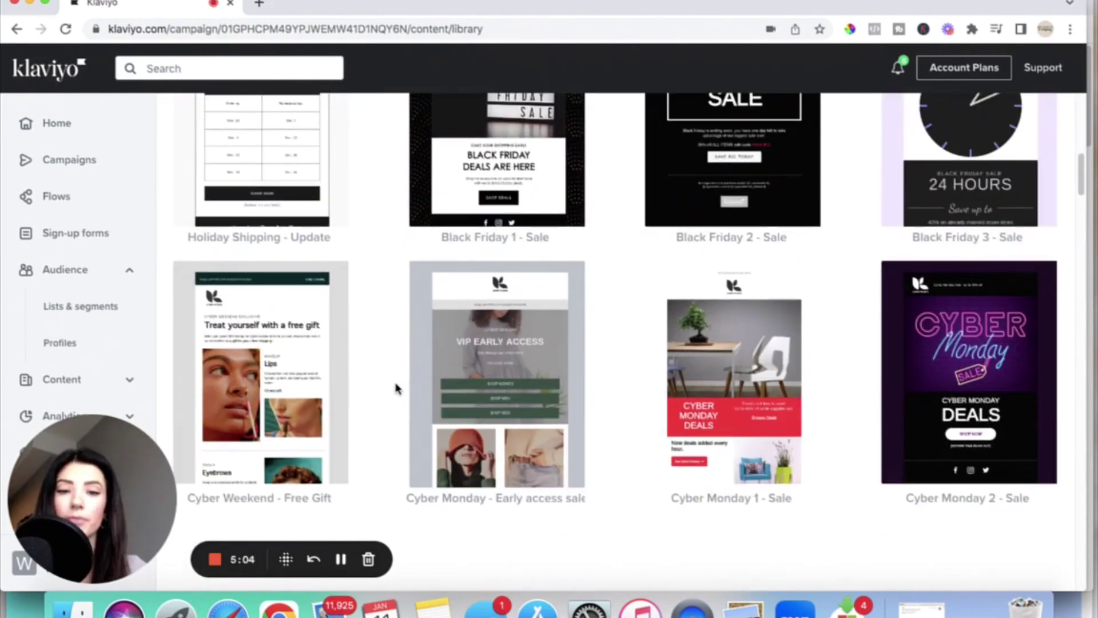
pyautogui.scroll(-3, 397, 387)
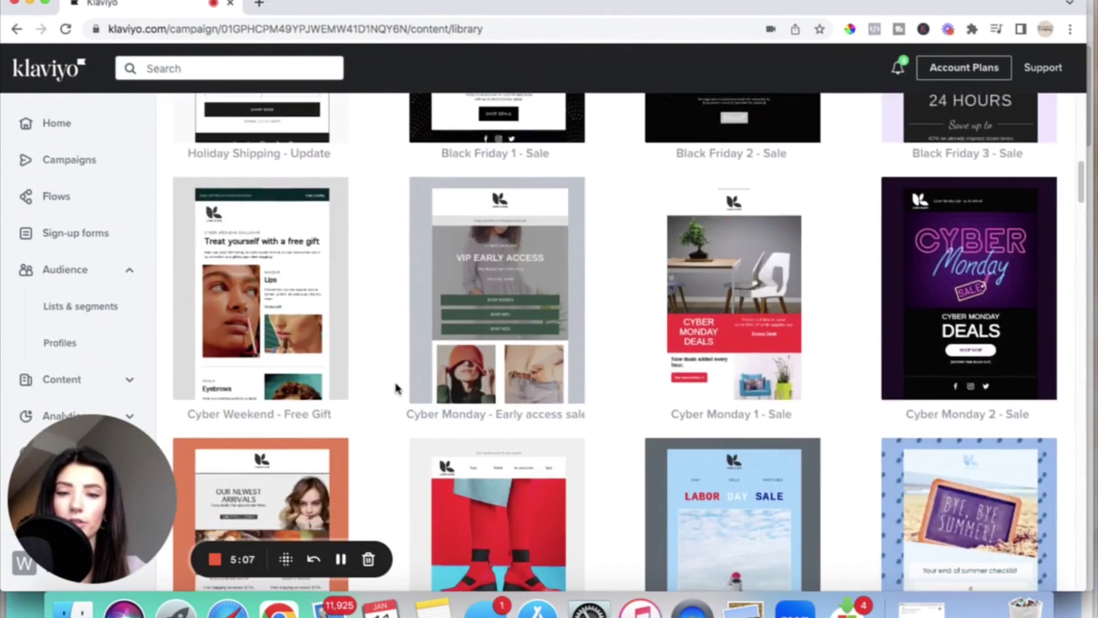
pyautogui.scroll(-5, 397, 387)
pyautogui.scroll(-12, 397, 387)
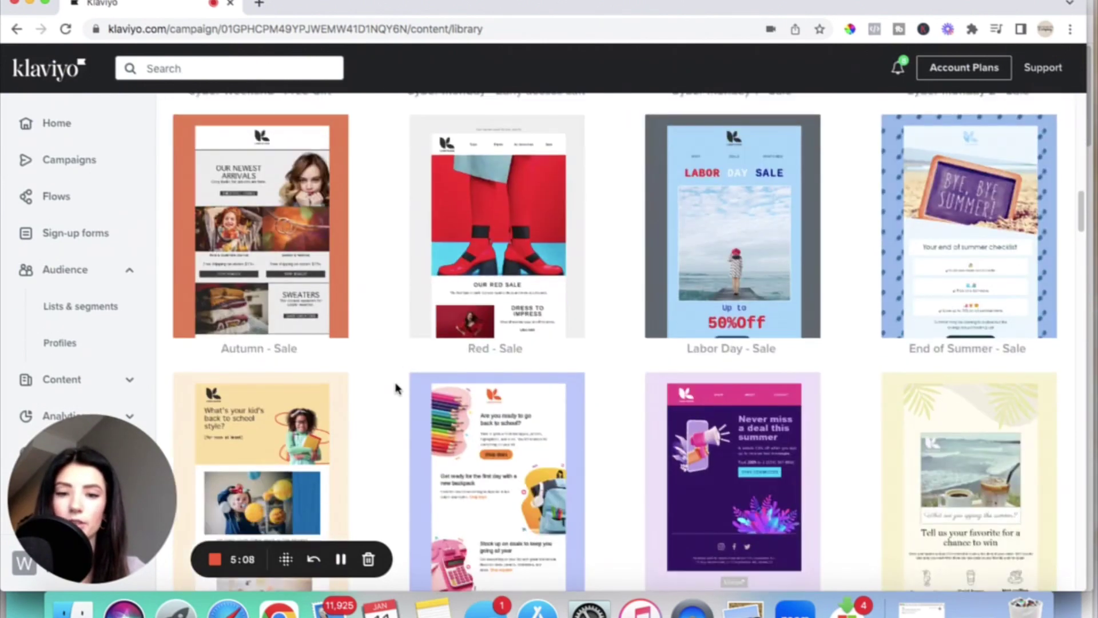
pyautogui.scroll(-6, 397, 387)
pyautogui.scroll(-6, 397, 387)
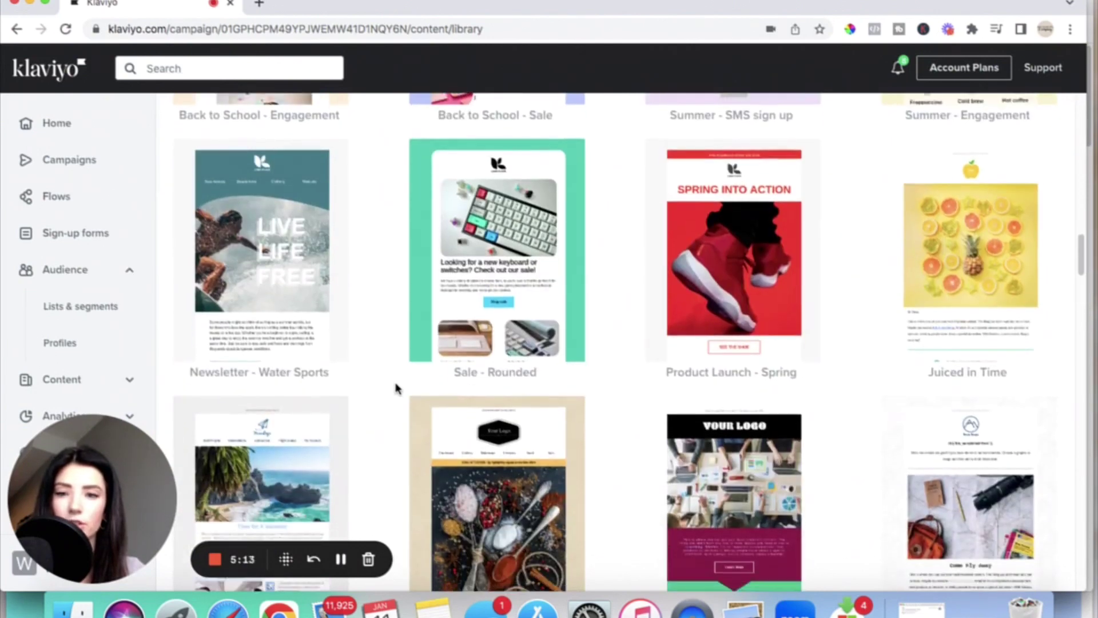
pyautogui.scroll(-12, 397, 387)
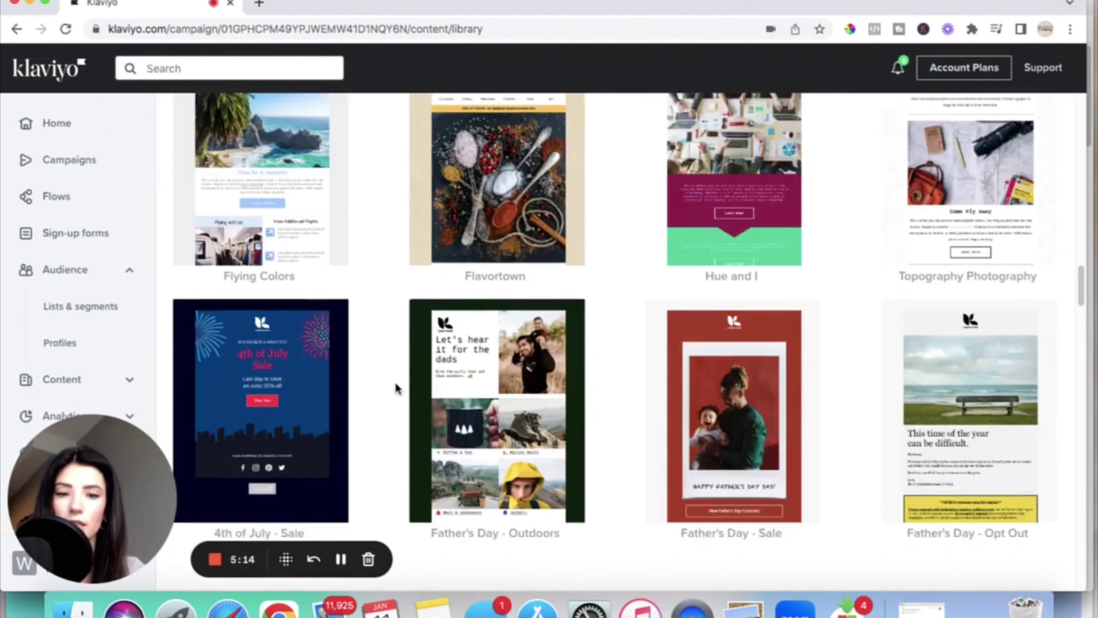
pyautogui.scroll(-12, 397, 387)
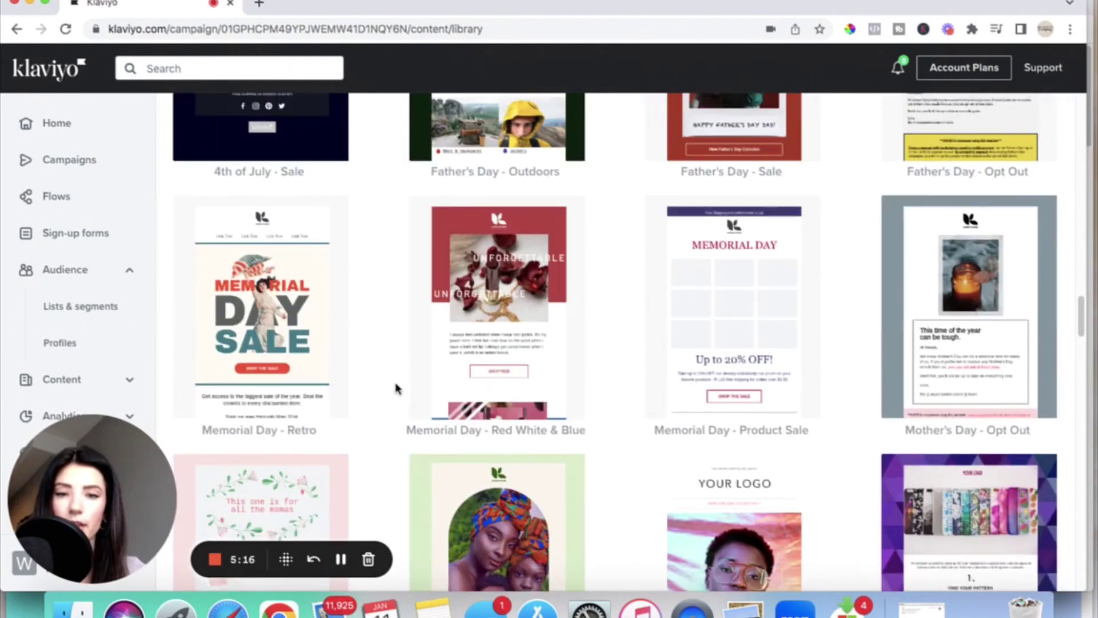
pyautogui.scroll(-7, 397, 388)
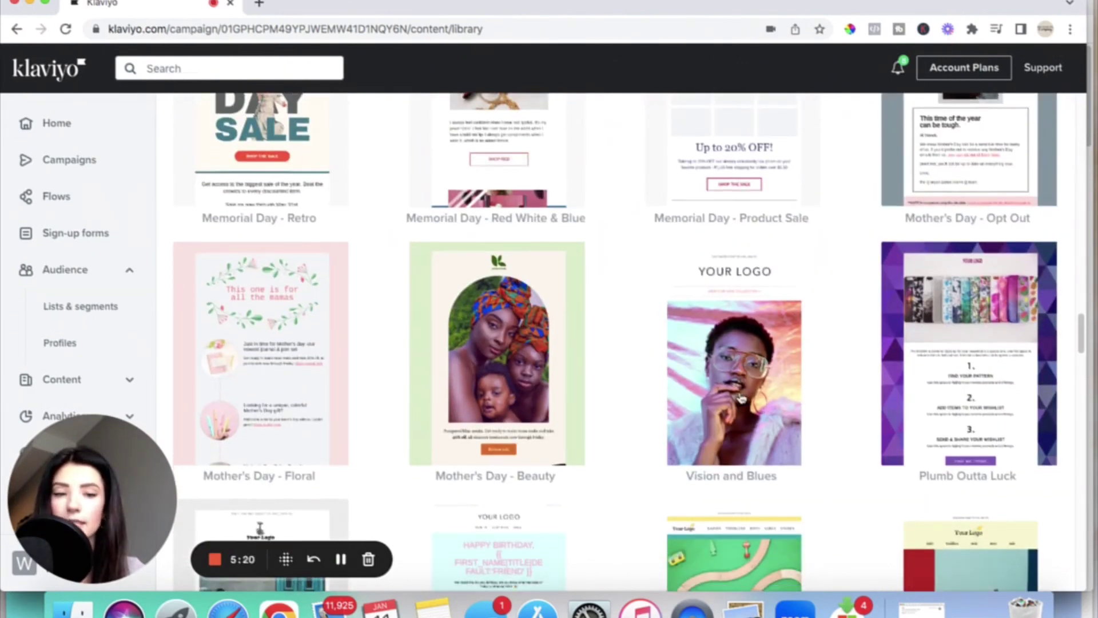
# Preview the full Vision and Blues template and use it for the email.
pyautogui.click(728, 366)
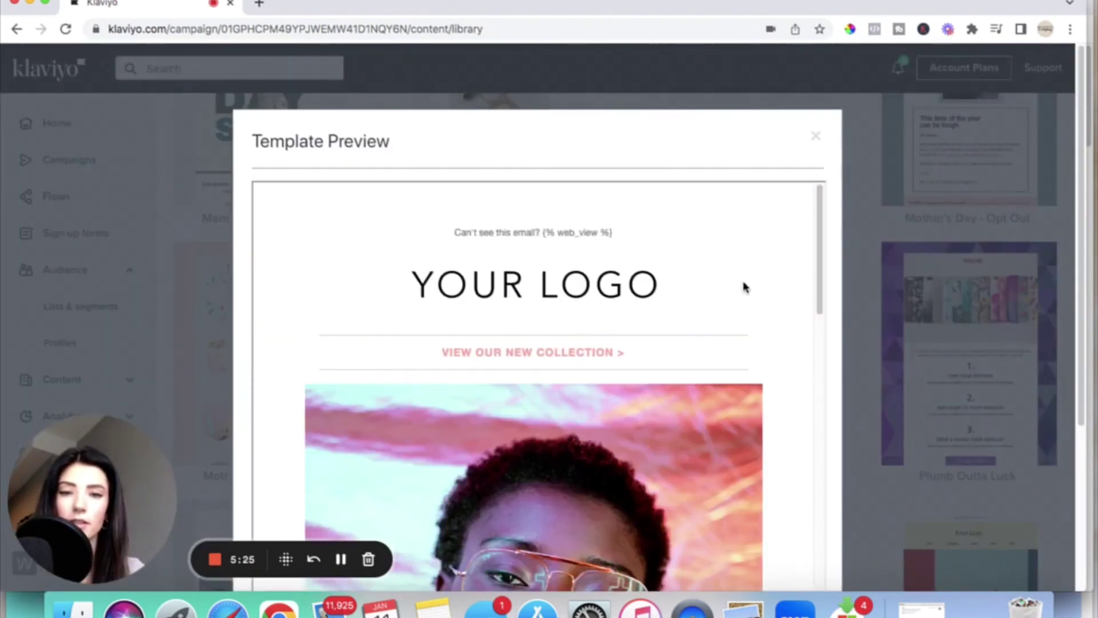
pyautogui.scroll(-6, 777, 296)
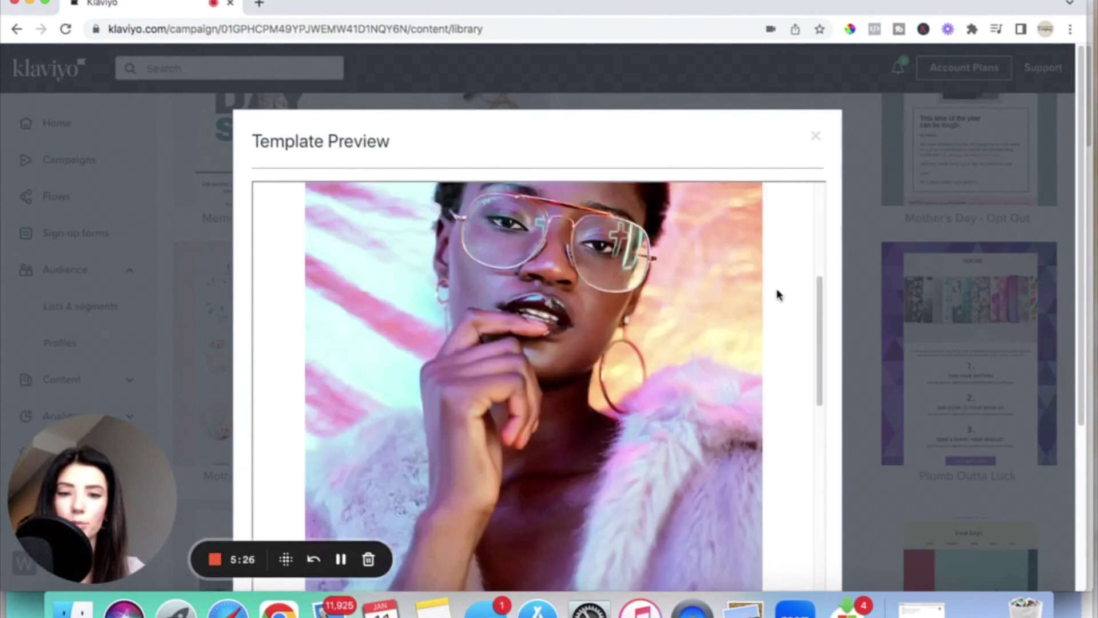
pyautogui.scroll(-10, 776, 295)
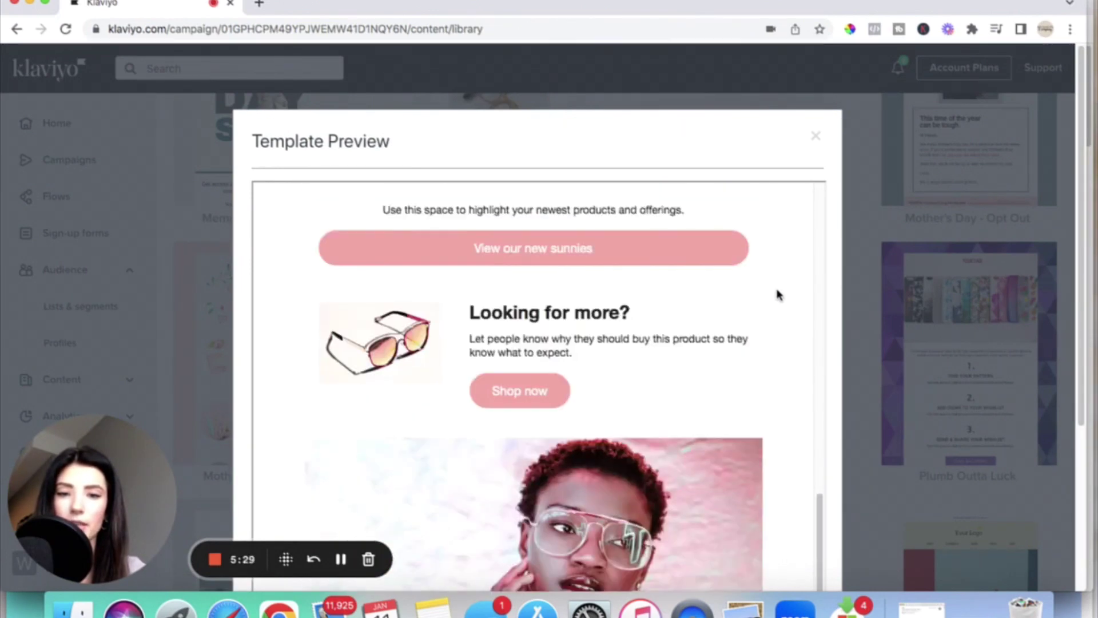
pyautogui.scroll(-10, 777, 295)
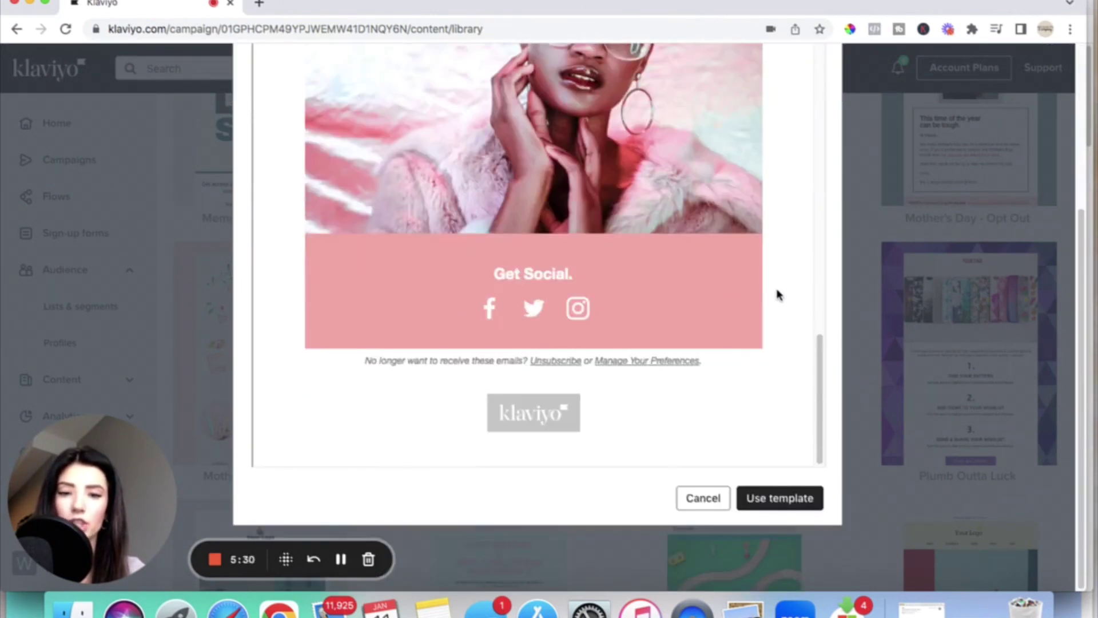
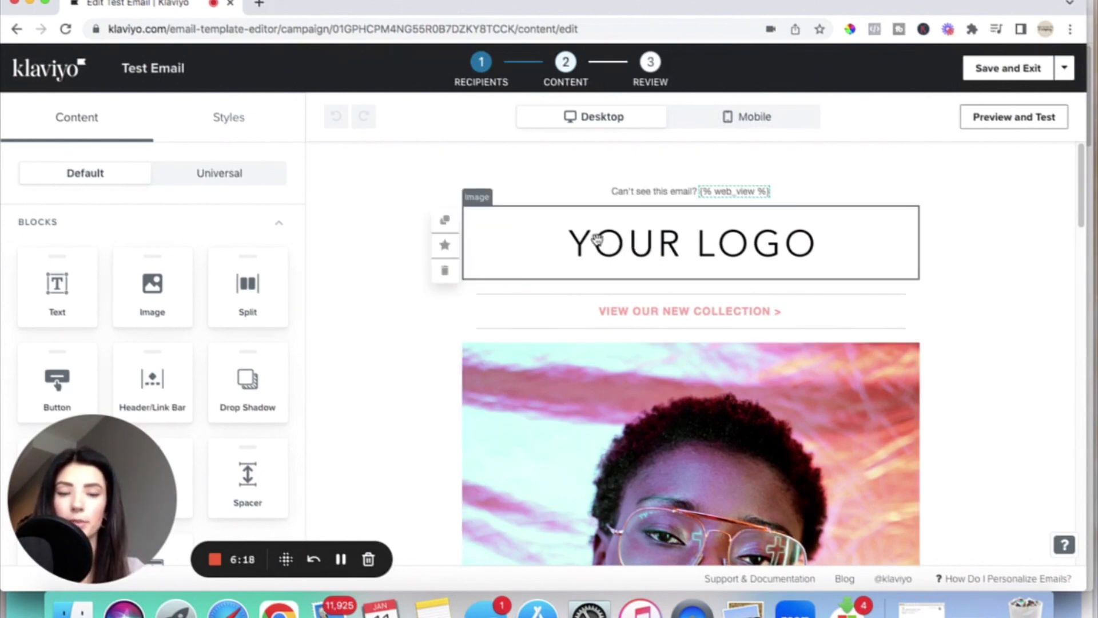
# Replace the "YOUR LOGO" placeholder with the image 00d339a5-8f67-4e4e-99bb-c79c6bcd1e24 from page 3 of the image library.
pyautogui.click(538, 241)
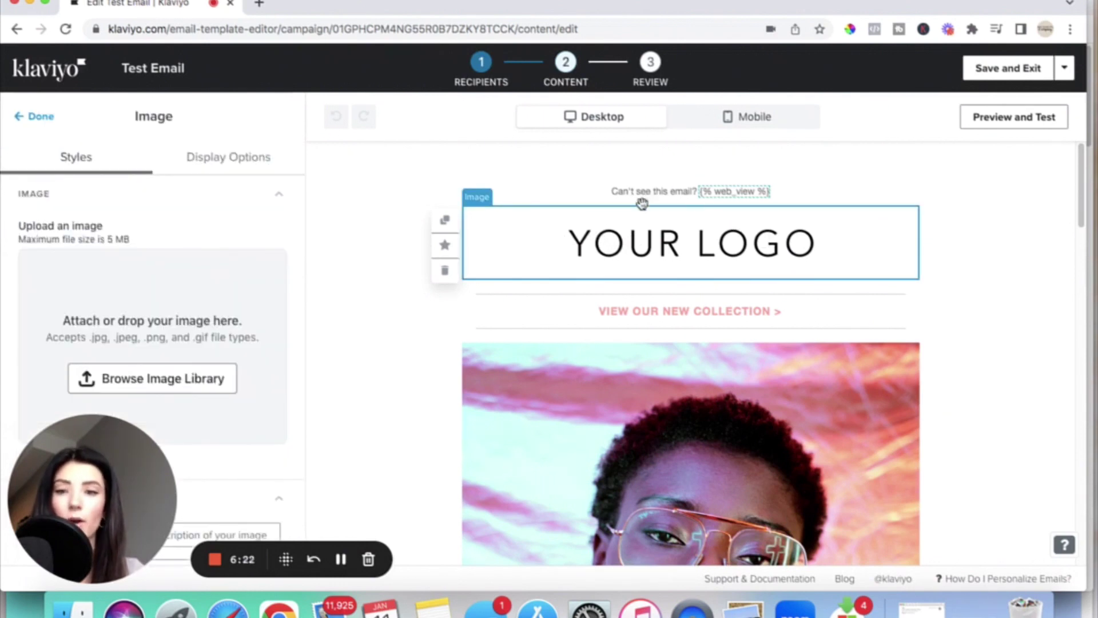
pyautogui.click(160, 390)
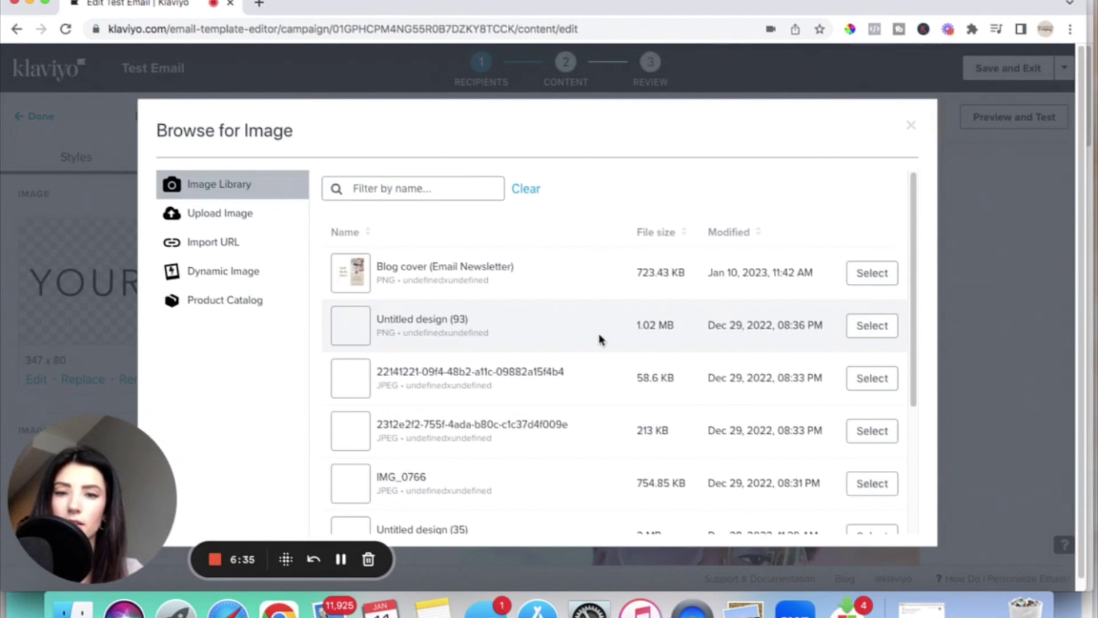
pyautogui.scroll(-5, 592, 394)
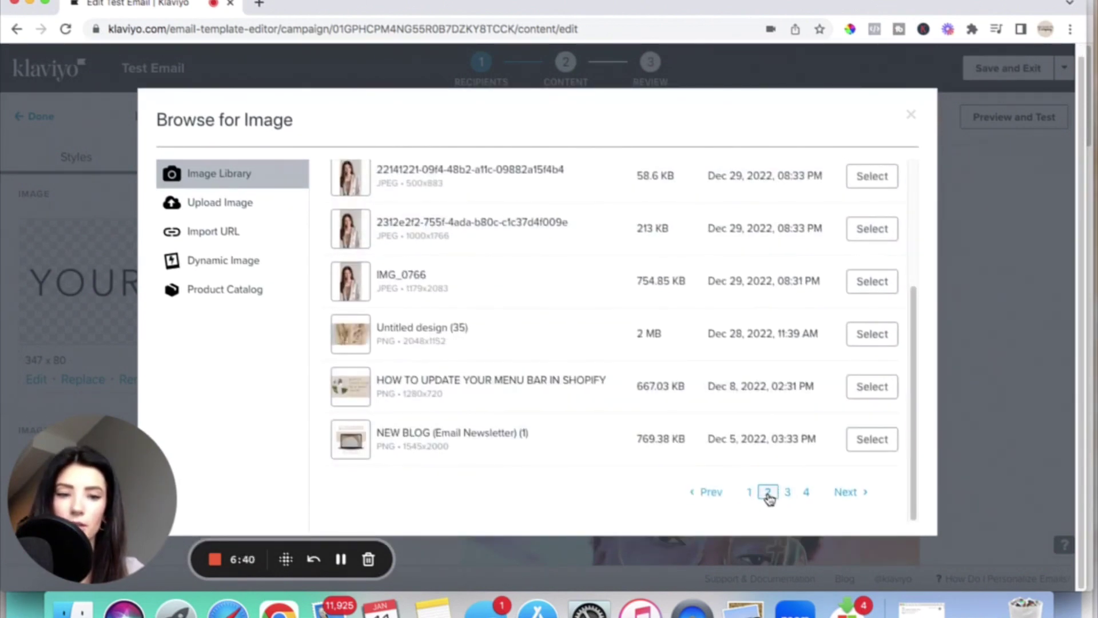
pyautogui.click(768, 491)
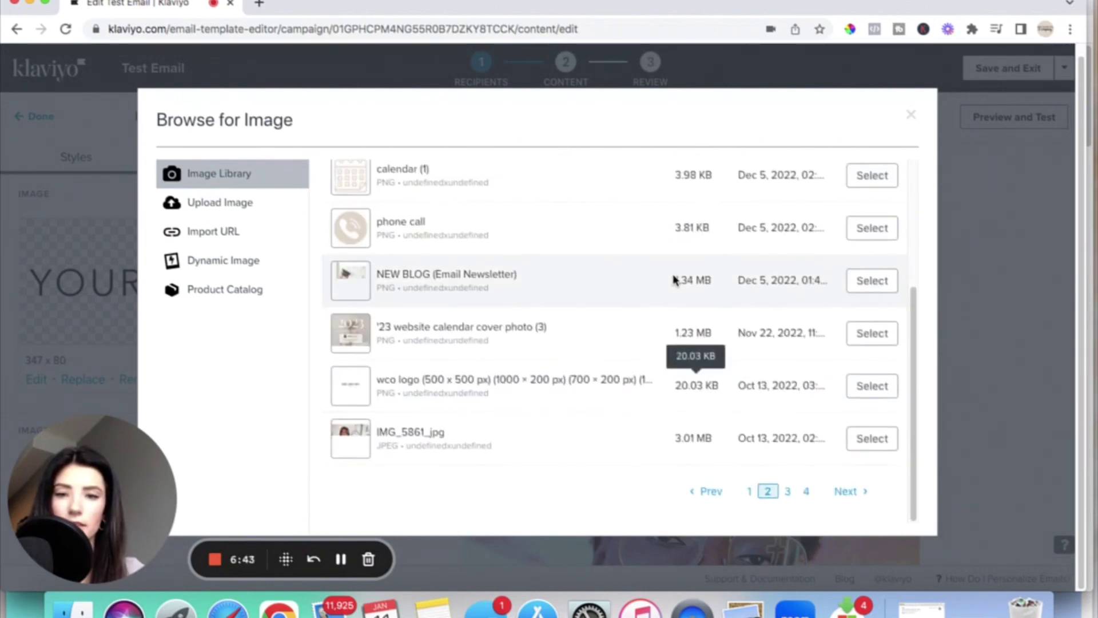
pyautogui.click(788, 493)
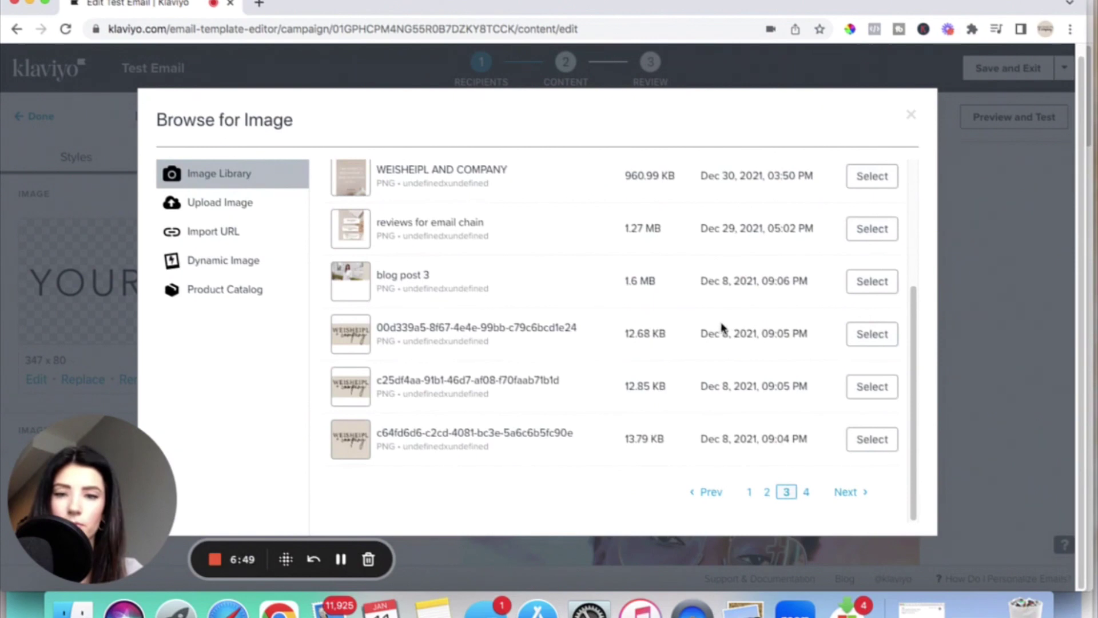
pyautogui.scroll(1, 569, 321)
pyautogui.scroll(5, 569, 323)
pyautogui.scroll(-4, 569, 323)
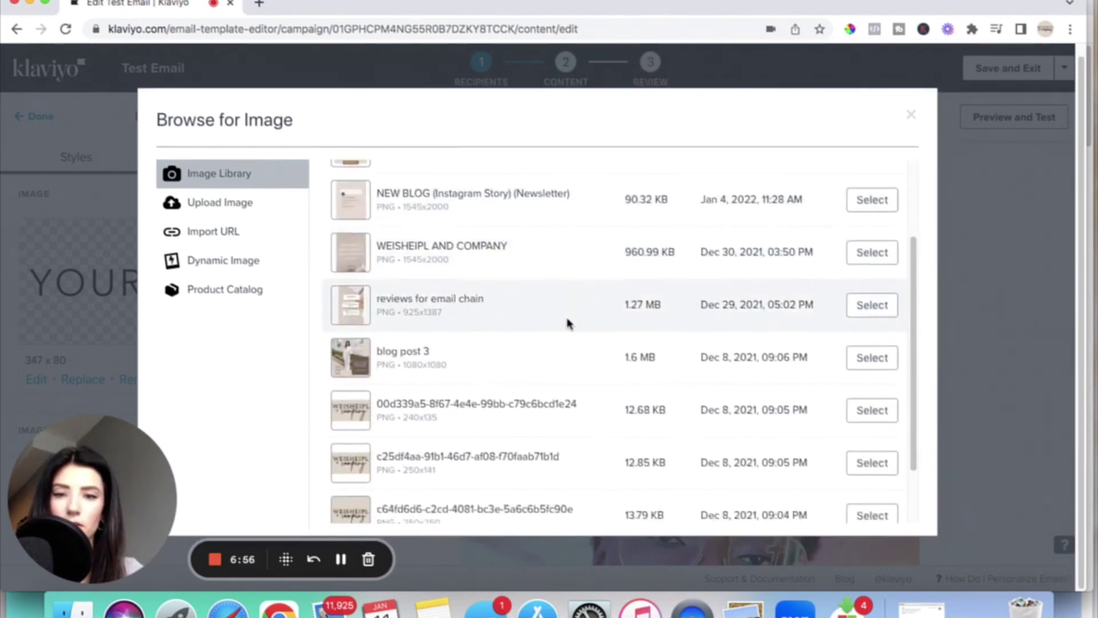
pyautogui.scroll(-4, 569, 323)
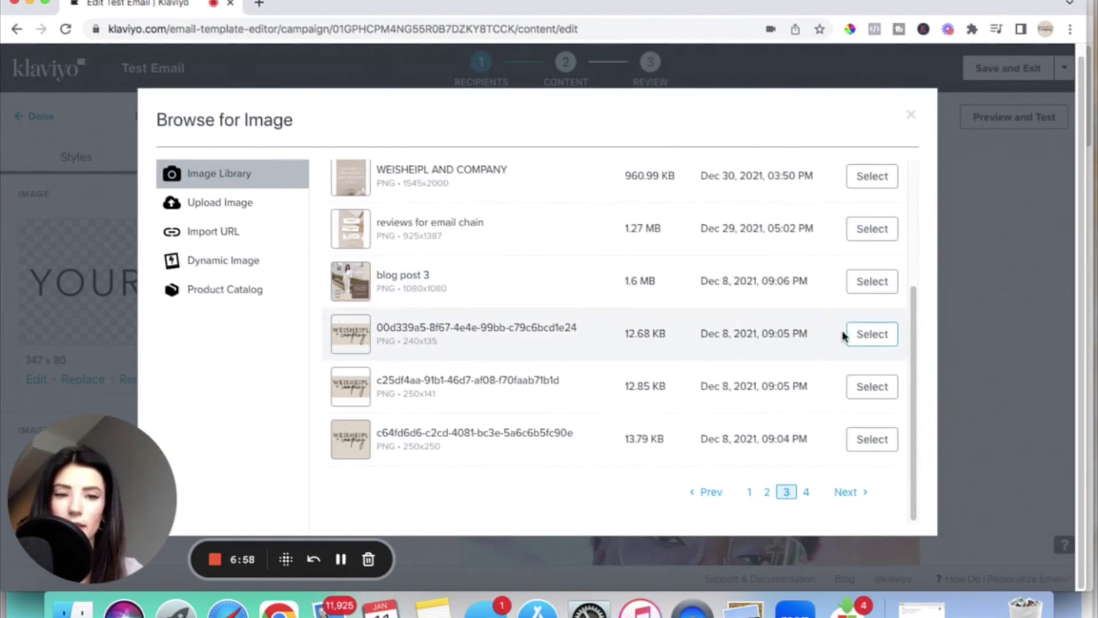
pyautogui.click(877, 340)
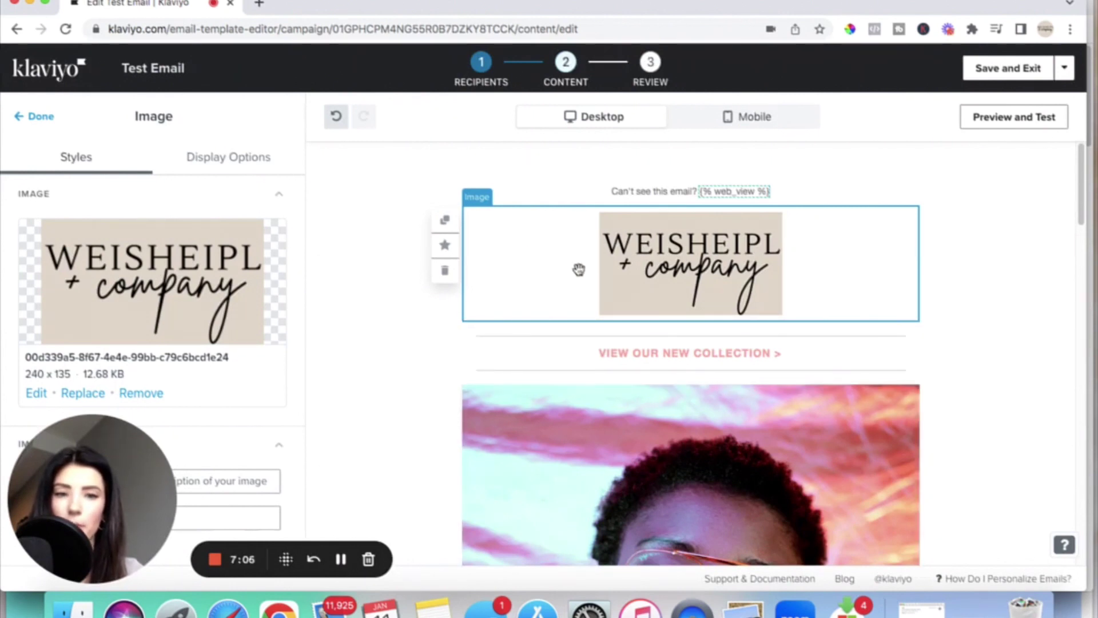
# Set the logo image's link address to weisheiplandcompany.com.
pyautogui.scroll(-1, 584, 358)
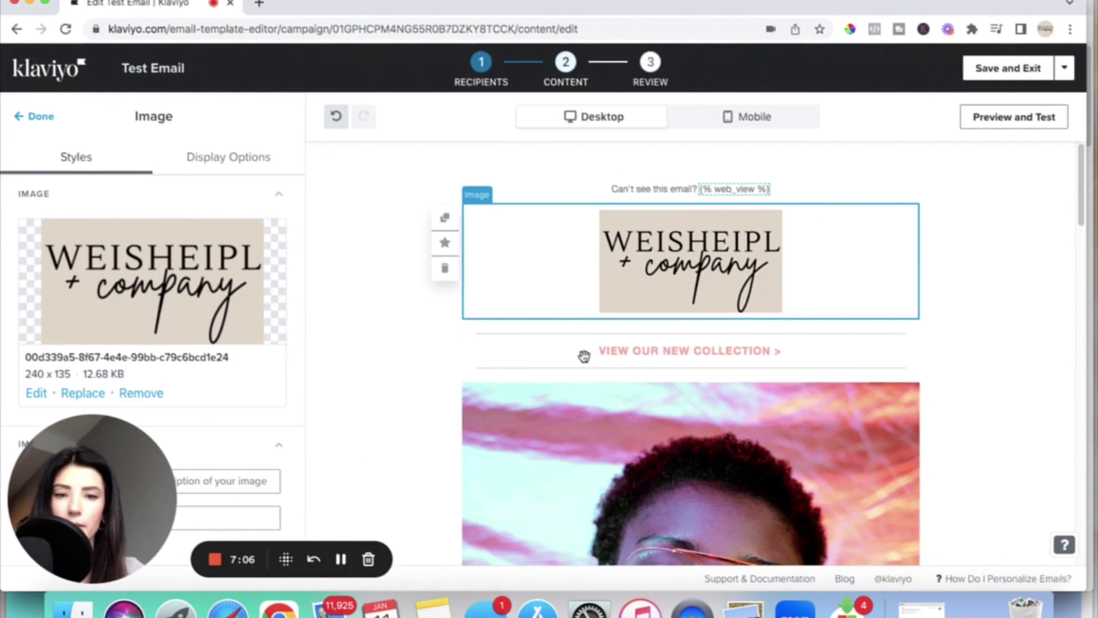
pyautogui.scroll(-3, 234, 350)
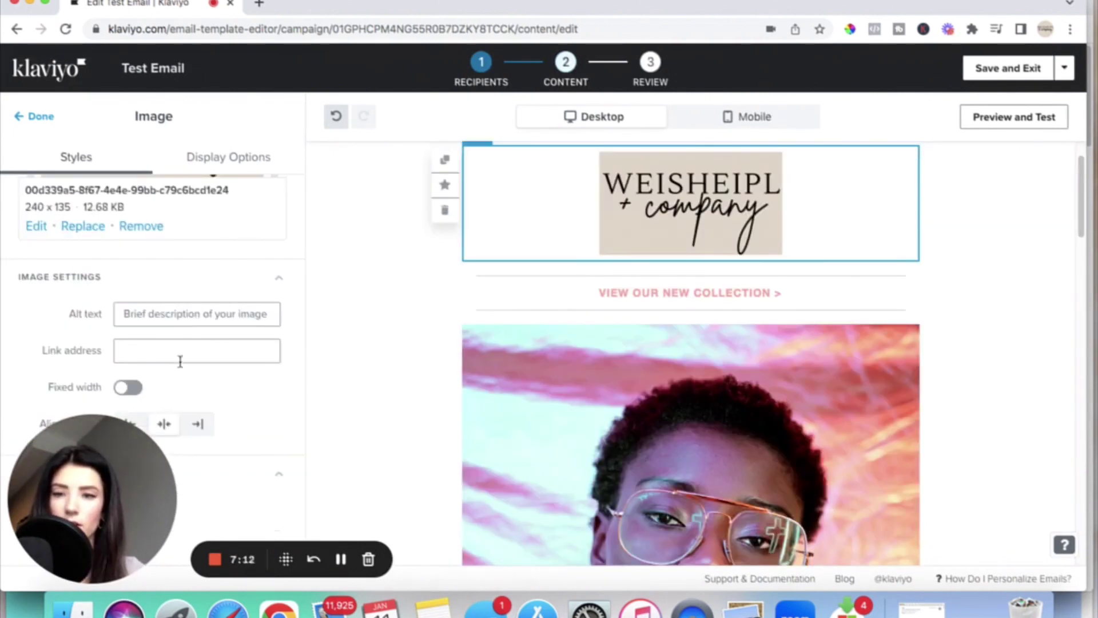
pyautogui.click(183, 343)
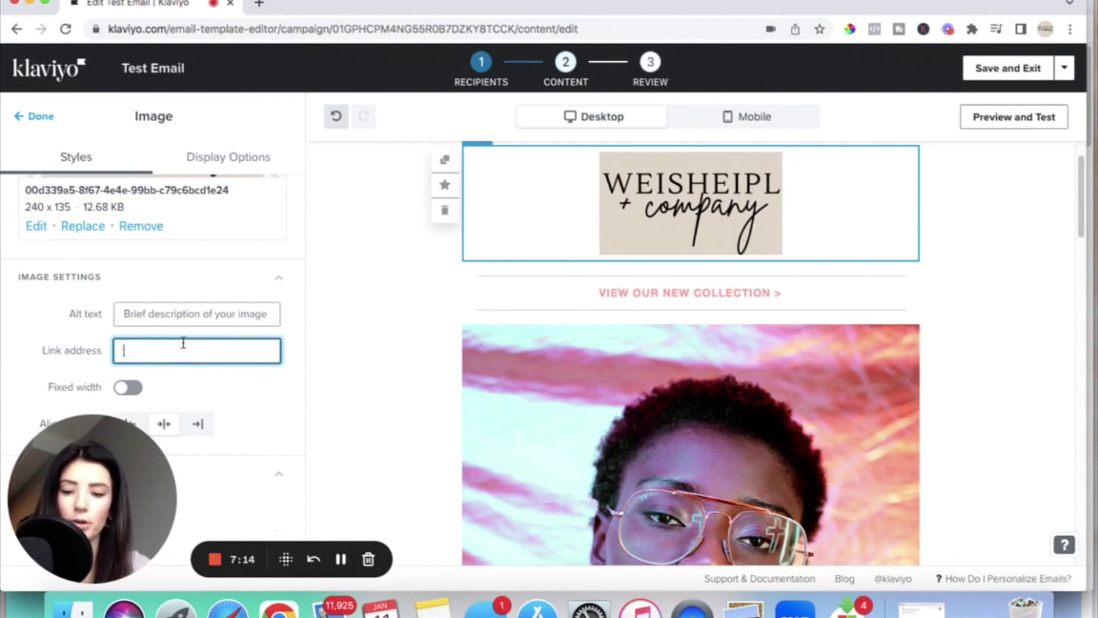
pyautogui.write('weishei')
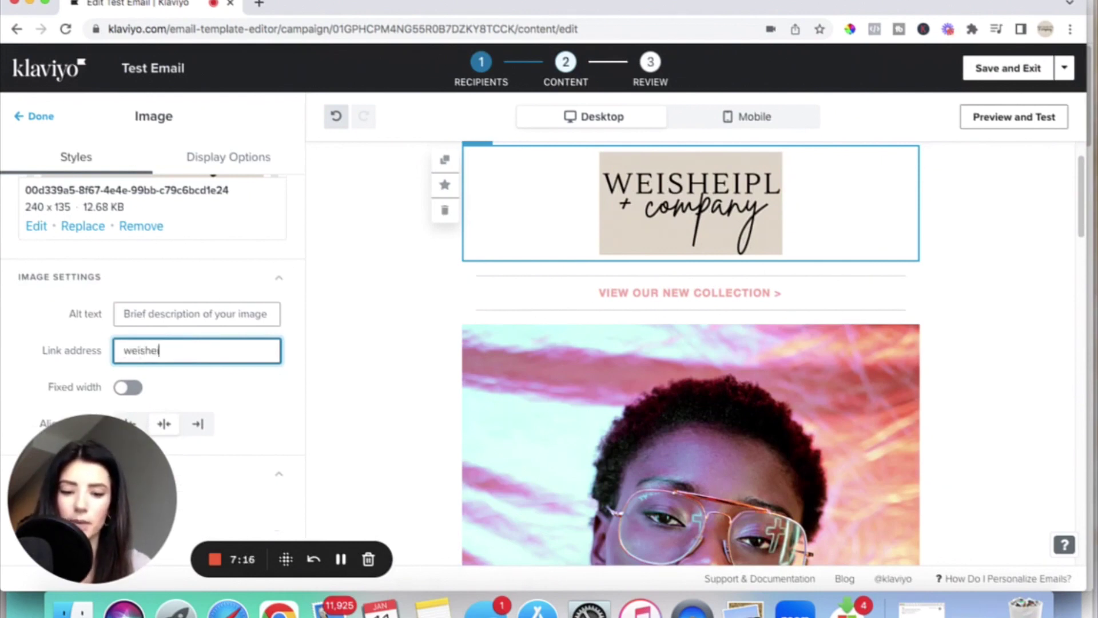
pyautogui.write('plandcompany.com')
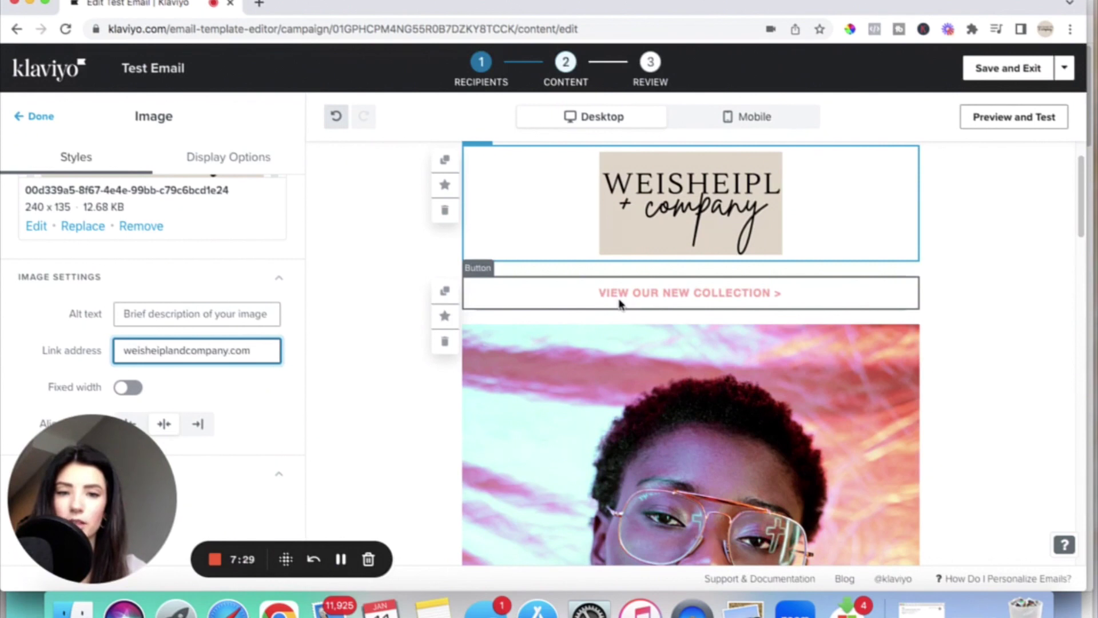
pyautogui.press('Return')
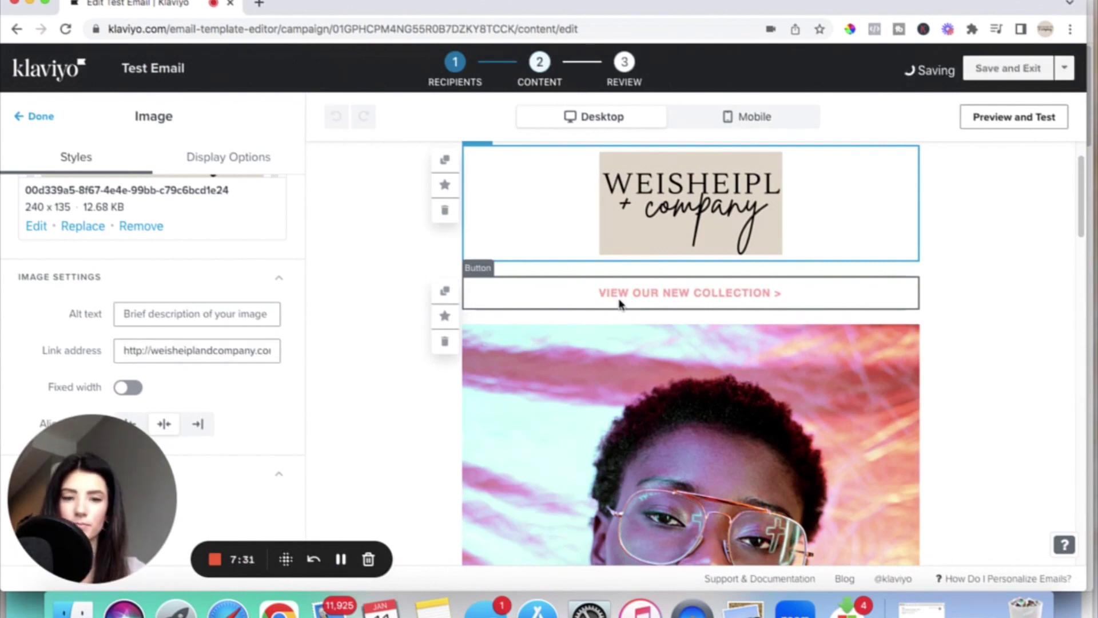
# Change the text of the button below the logo to "Read New Blog Post Here" and open its URL for editing.
pyautogui.click(620, 303)
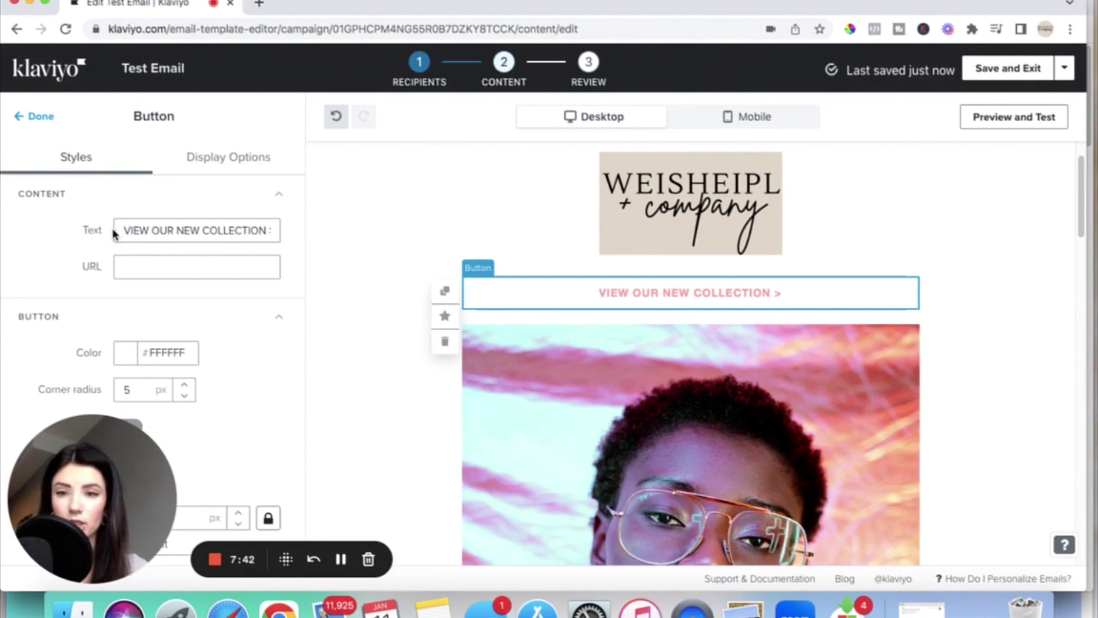
pyautogui.moveTo(123, 230); pyautogui.dragTo(295, 236)
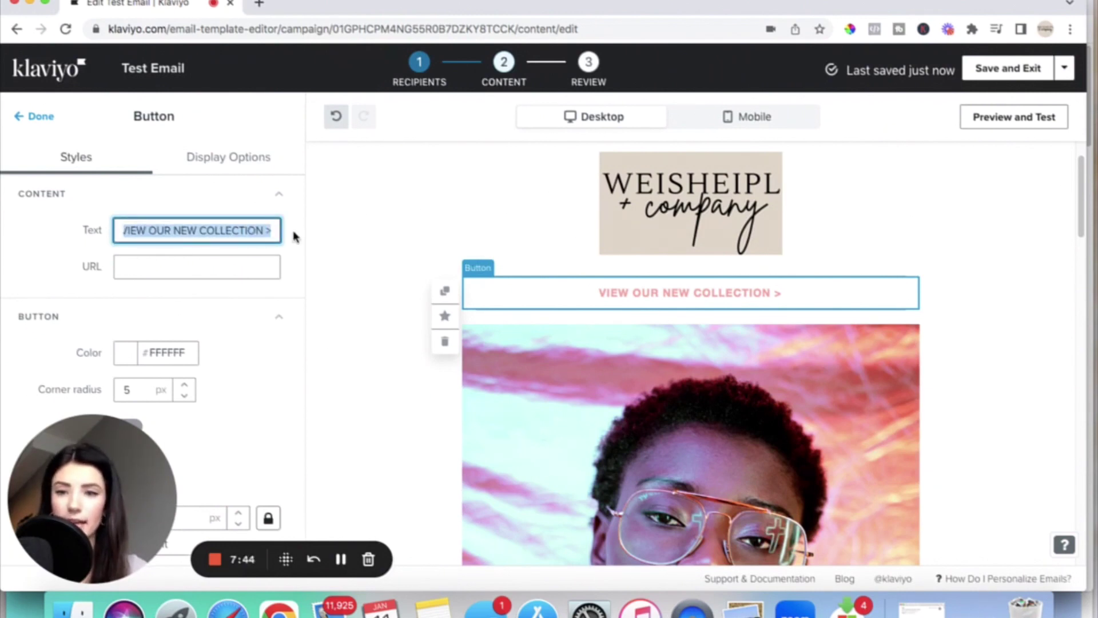
pyautogui.press('BackSpace')
pyautogui.write('Read New Blog Post Here')
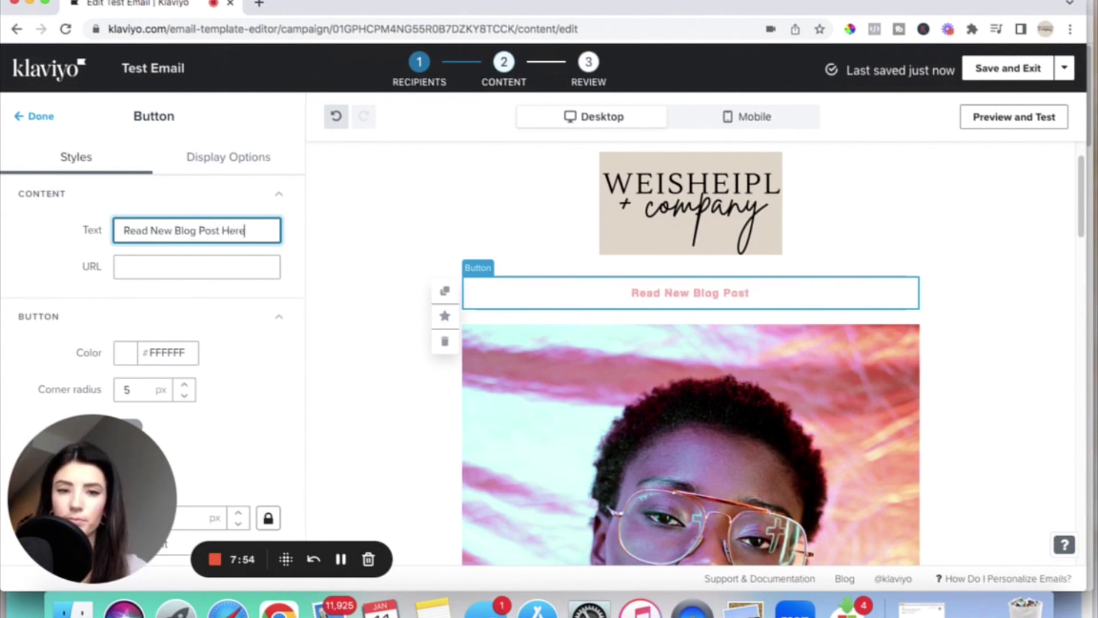
pyautogui.click(233, 266)
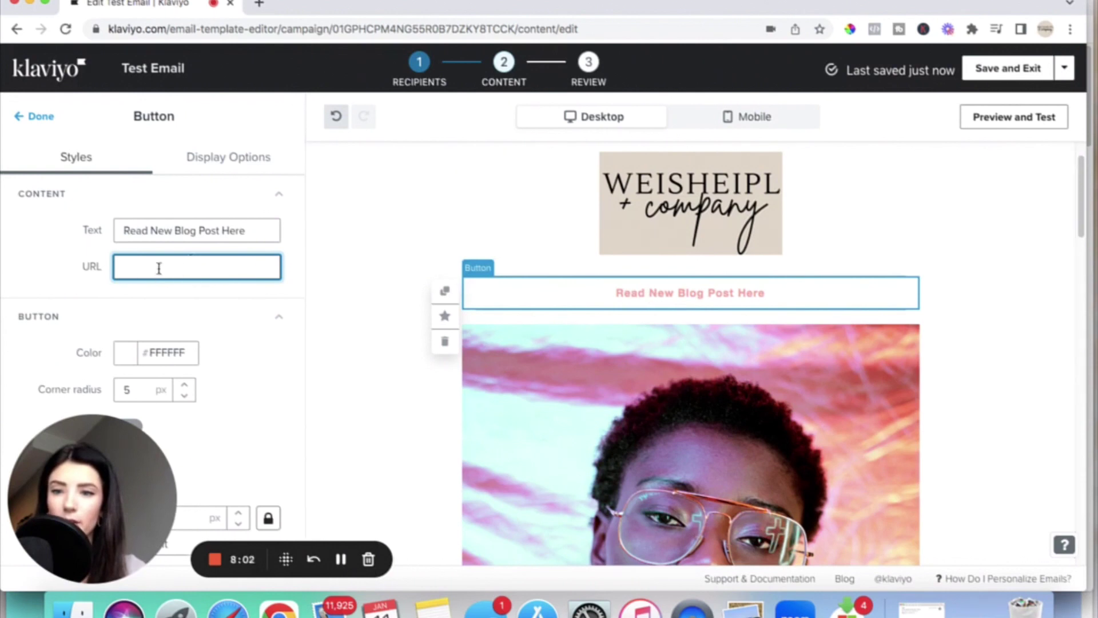
# Set the text color of the "Read New Blog Post Here" button to the saved brown swatch #887357.
pyautogui.scroll(-5, 215, 350)
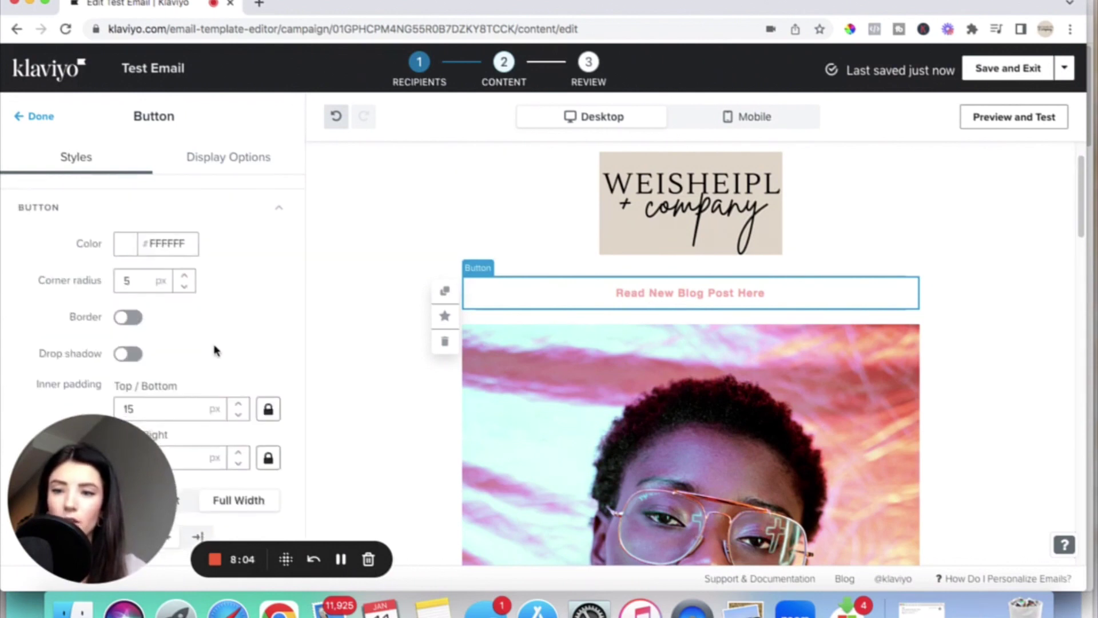
pyautogui.scroll(1, 215, 350)
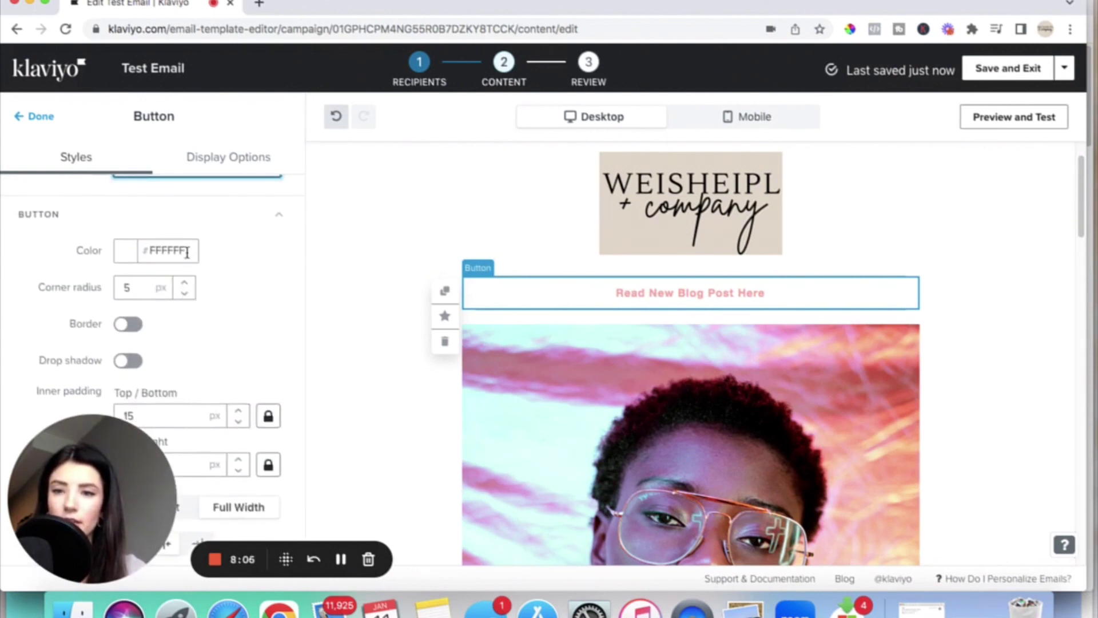
pyautogui.scroll(-10, 225, 268)
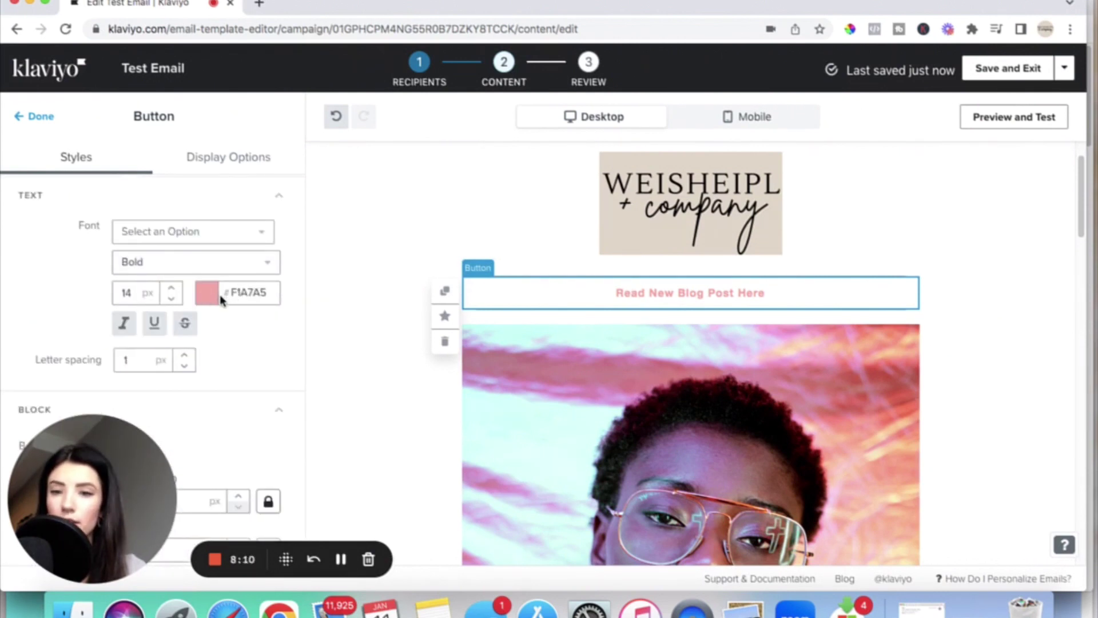
pyautogui.click(261, 292)
pyautogui.press('BackSpace')
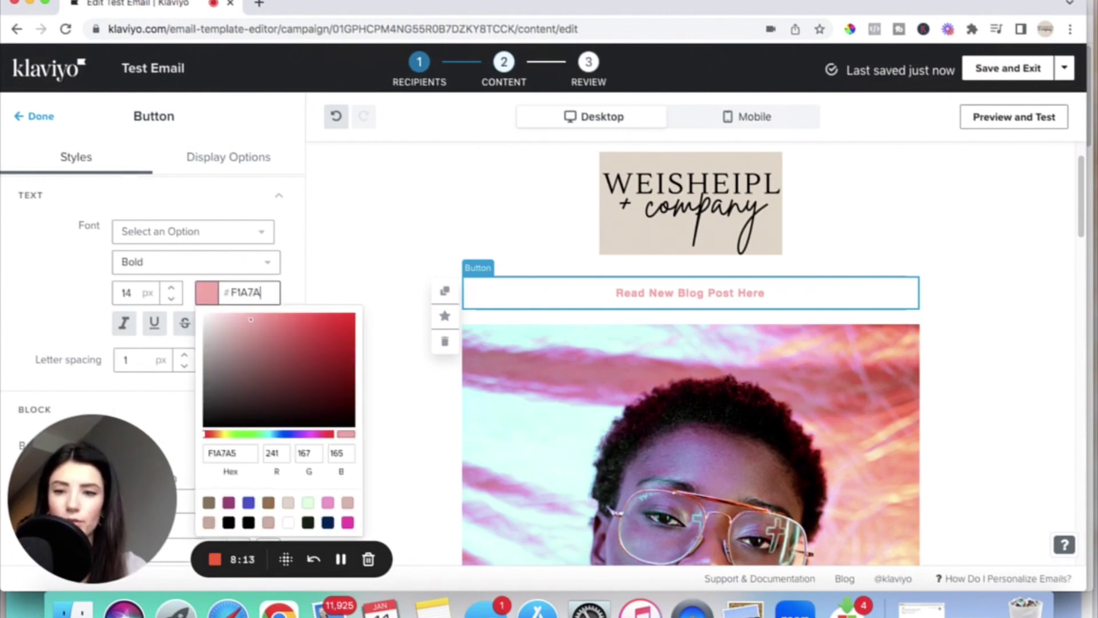
pyautogui.press('BackSpace')
pyautogui.press('BackSpace')
pyautogui.press('BackSpace')
pyautogui.press('BackSpace')
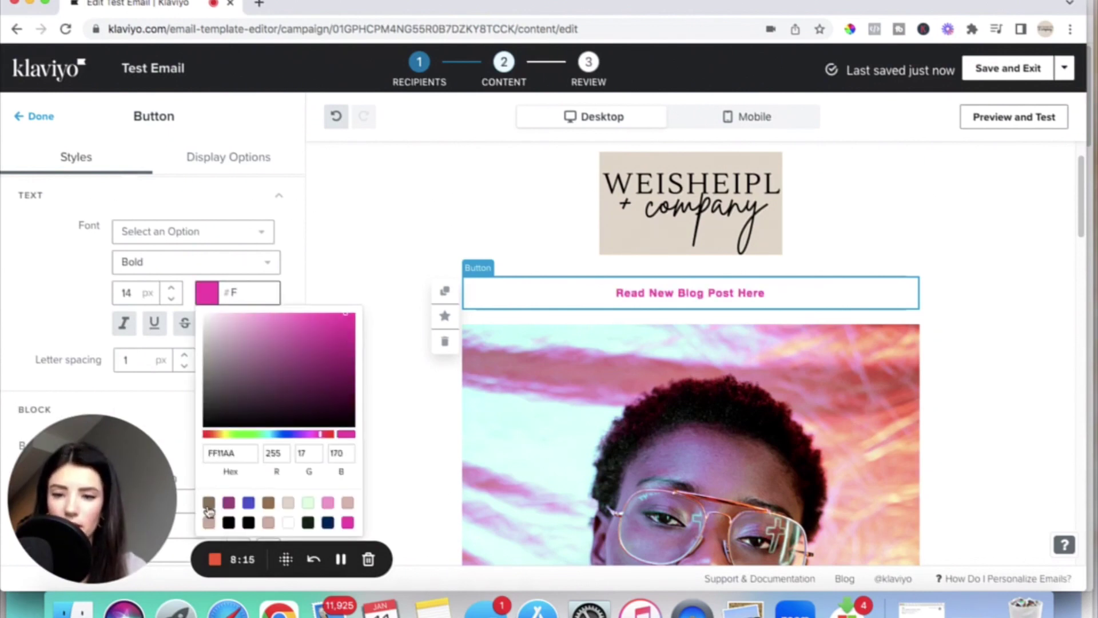
pyautogui.write('1A')
pyautogui.click(209, 505)
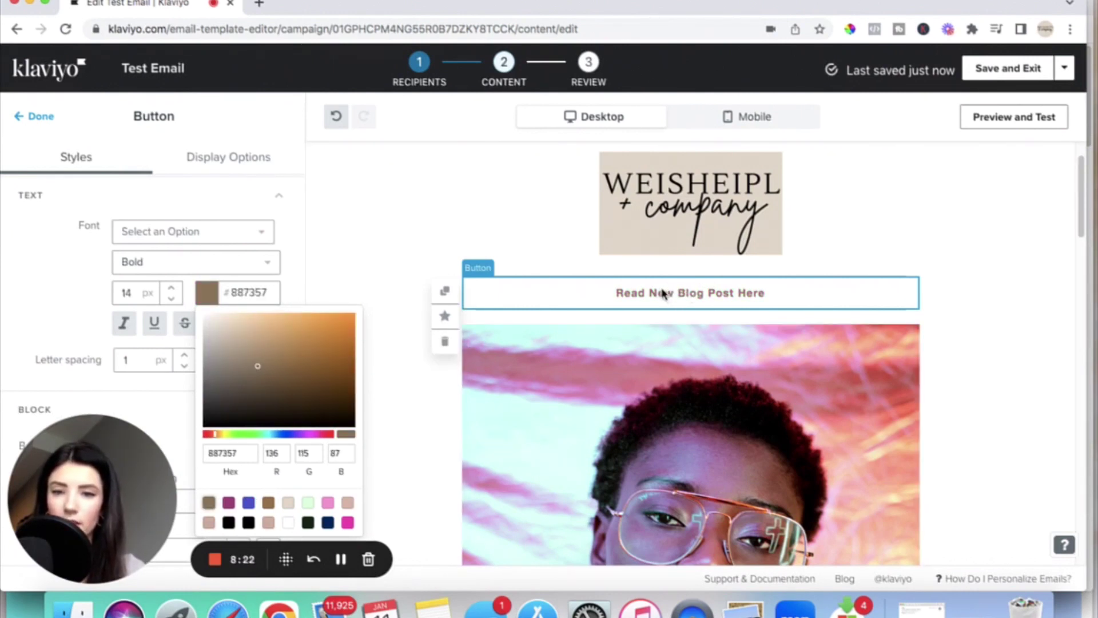
pyautogui.click(291, 266)
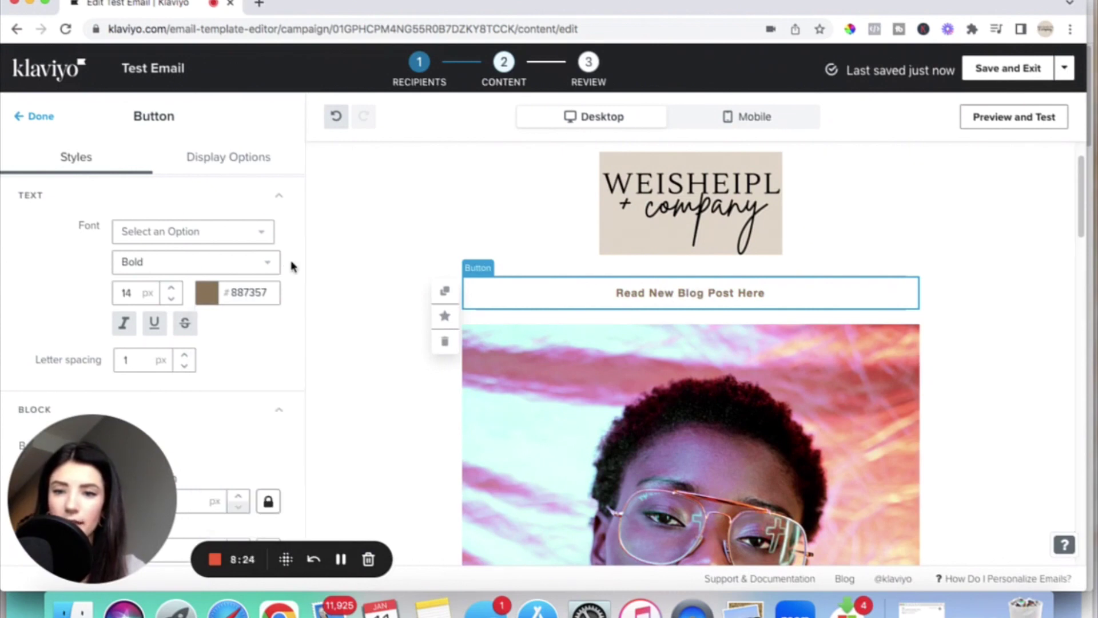
# Change the font of the "Read New Blog Post Here" button text to Georgia.
pyautogui.click(227, 240)
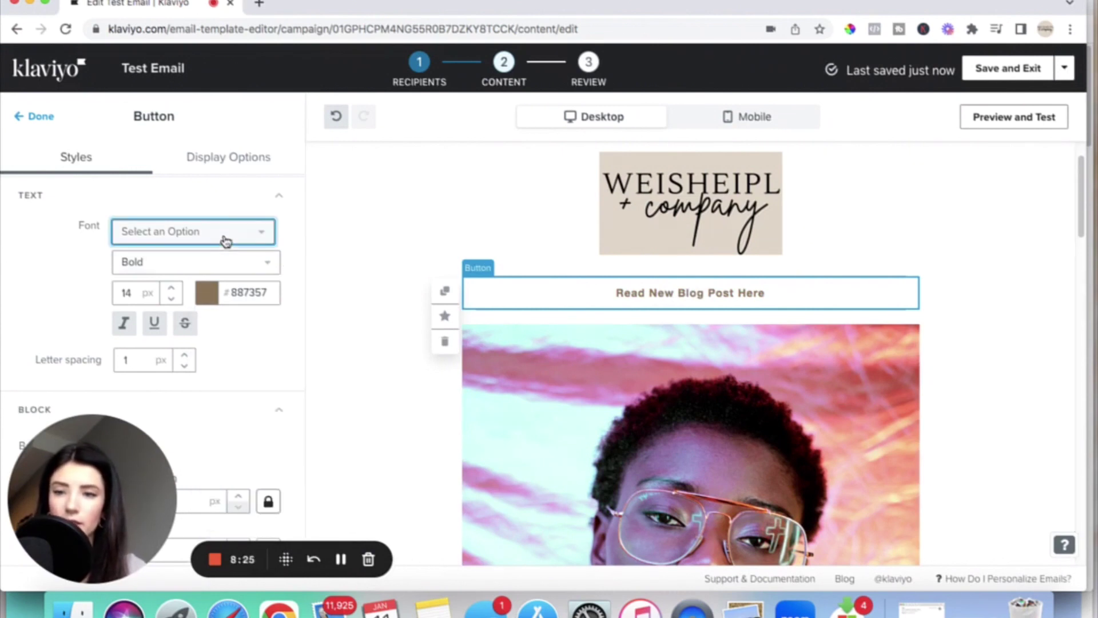
pyautogui.click(258, 232)
pyautogui.click(258, 232)
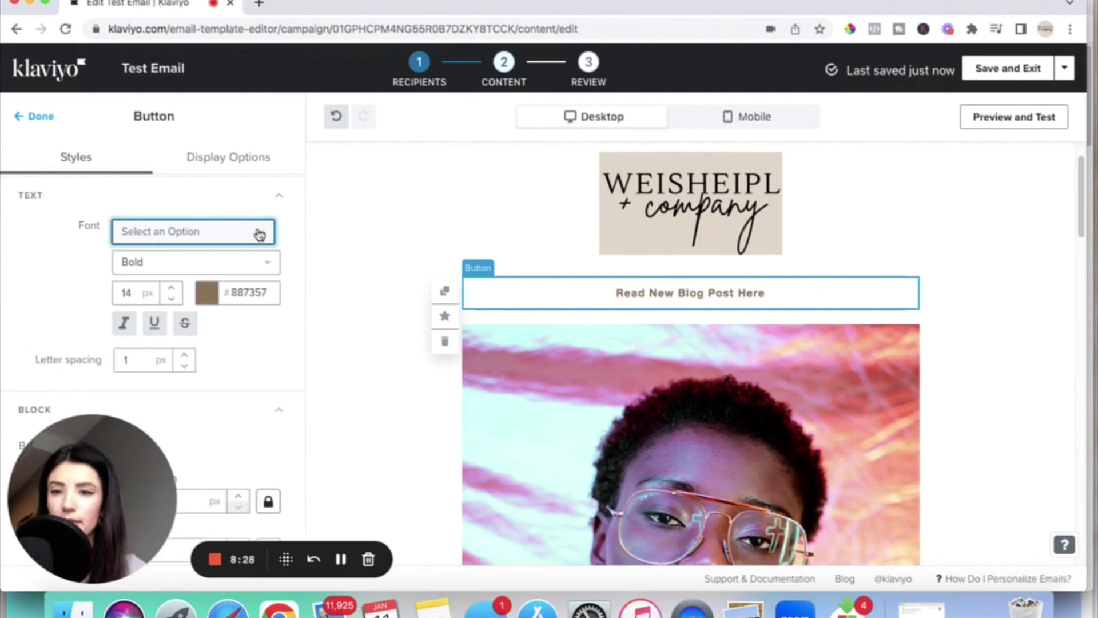
pyautogui.click(258, 232)
pyautogui.scroll(-10, 235, 337)
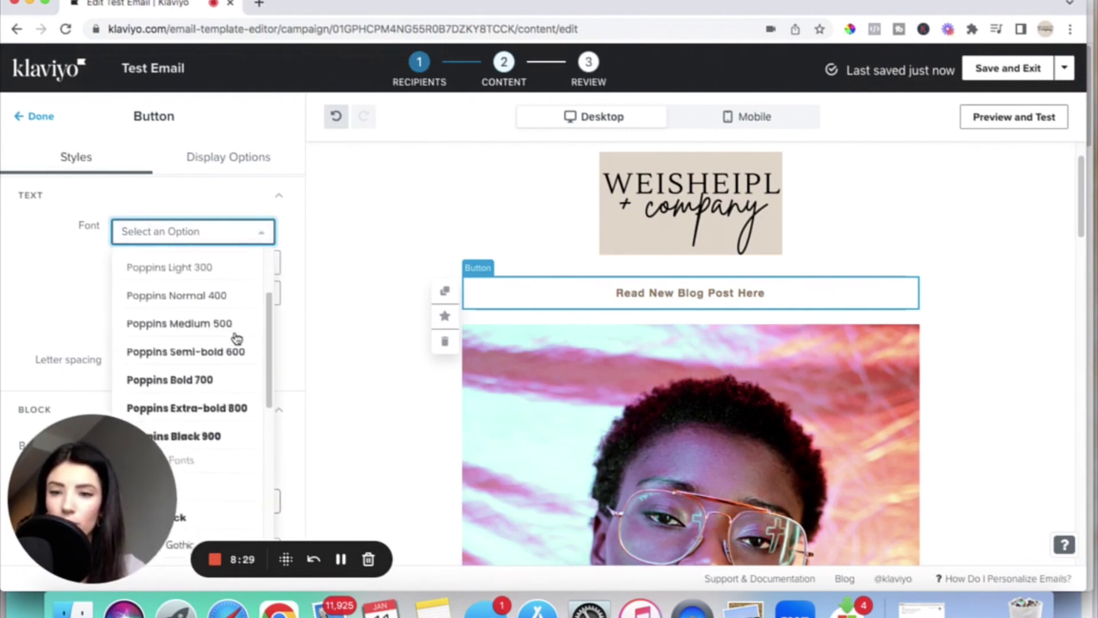
pyautogui.scroll(-2, 236, 338)
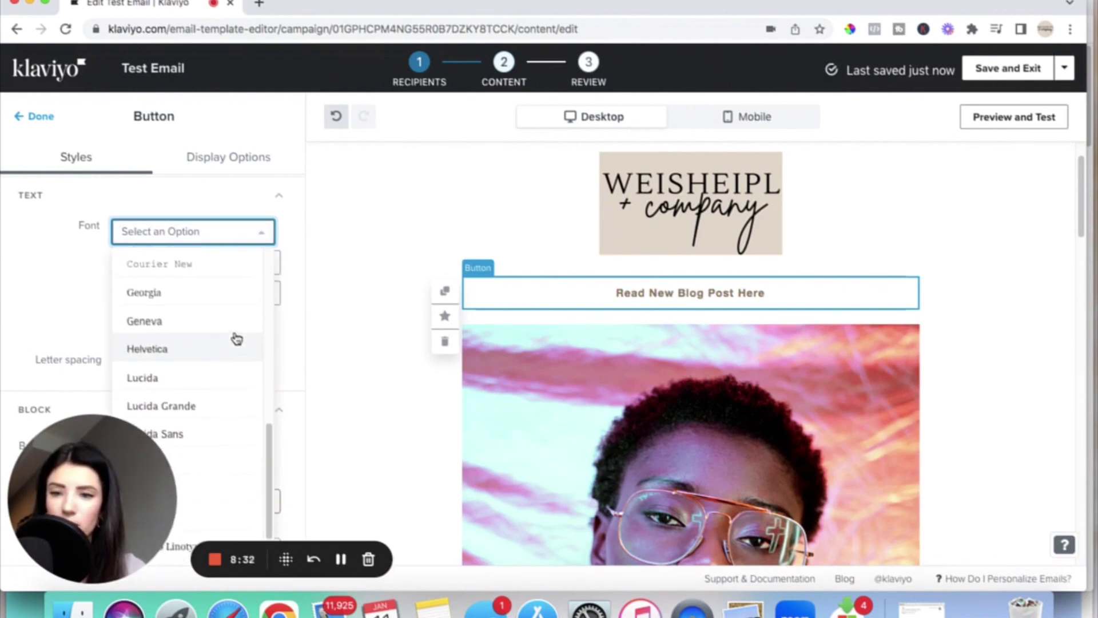
pyautogui.click(179, 290)
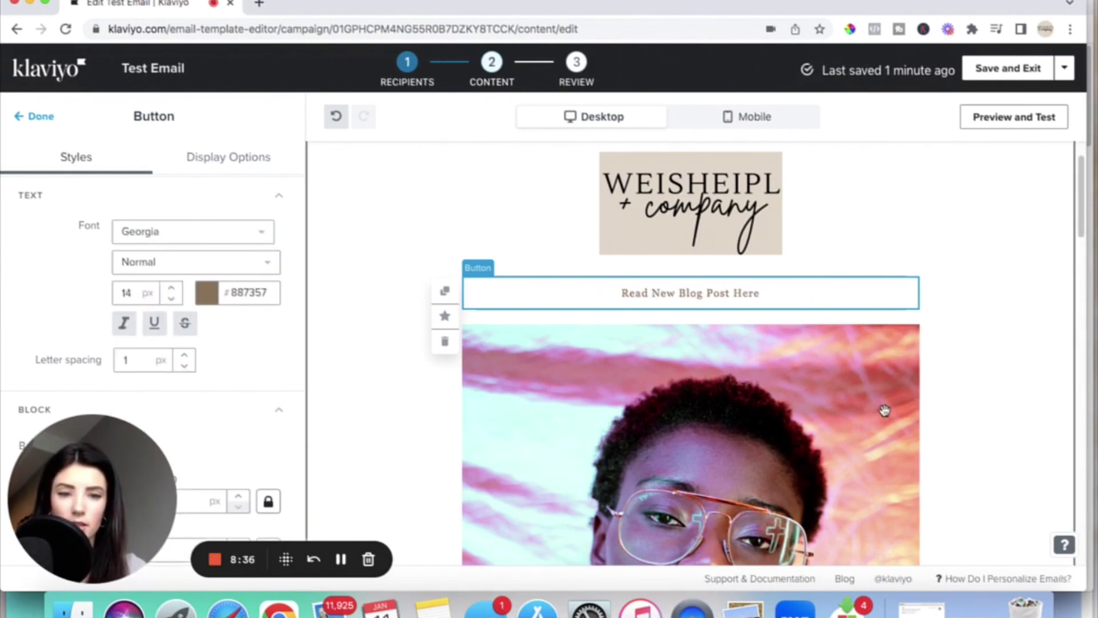
# Replace the large portrait image below the button with "Blog cover (Email Newsletter)" from the image library.
pyautogui.scroll(-5, 644, 407)
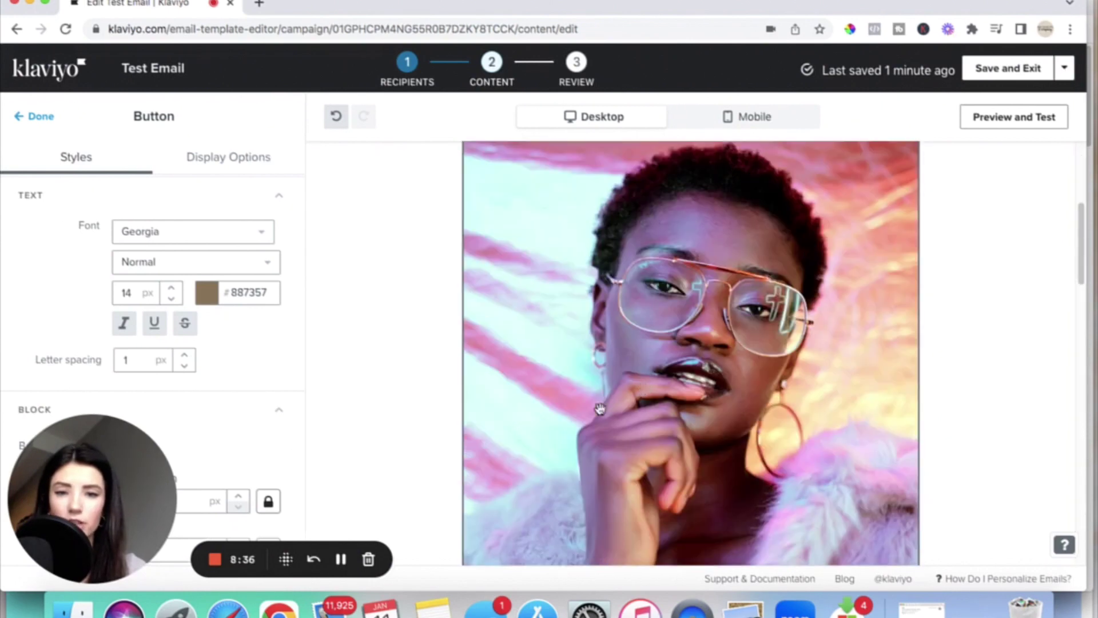
pyautogui.scroll(-2, 623, 337)
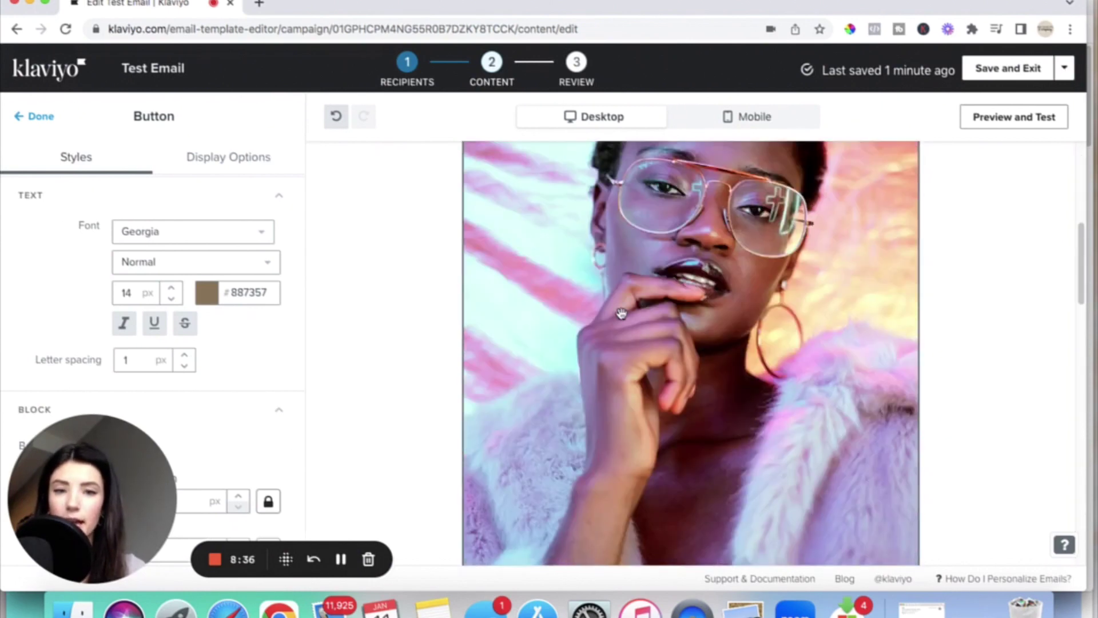
pyautogui.scroll(2, 621, 313)
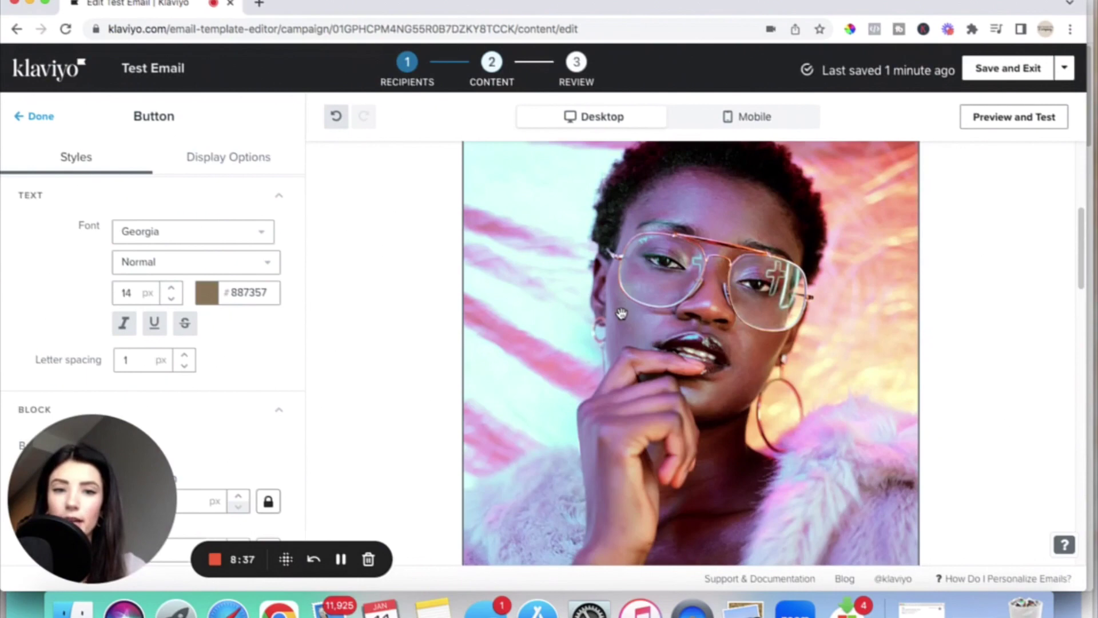
pyautogui.scroll(2, 595, 303)
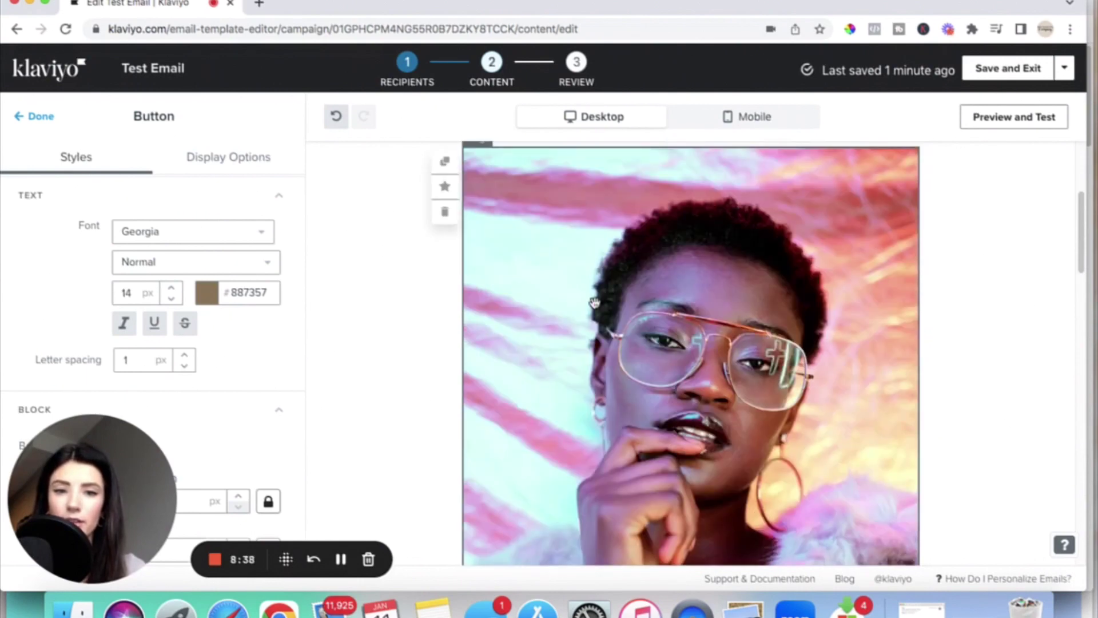
pyautogui.scroll(1, 572, 240)
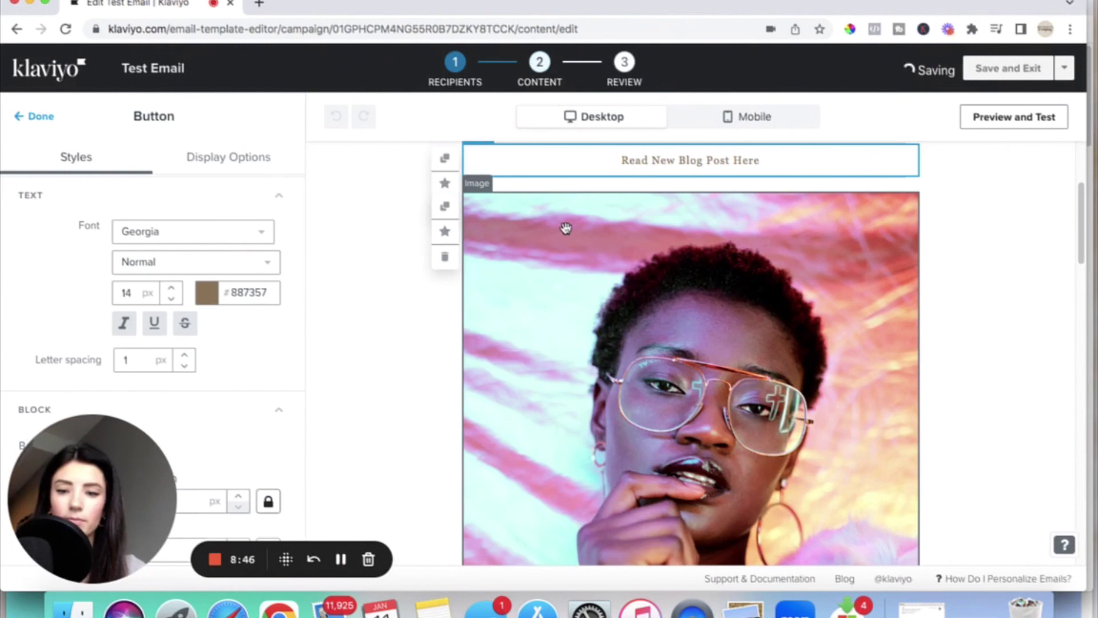
pyautogui.click(565, 228)
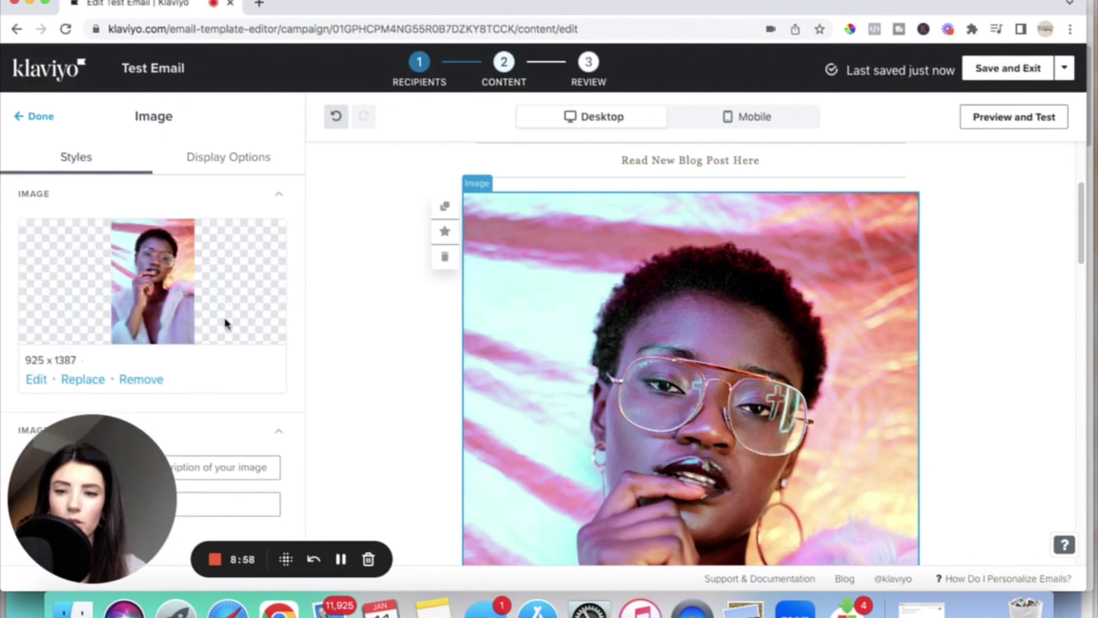
pyautogui.scroll(-1, 225, 324)
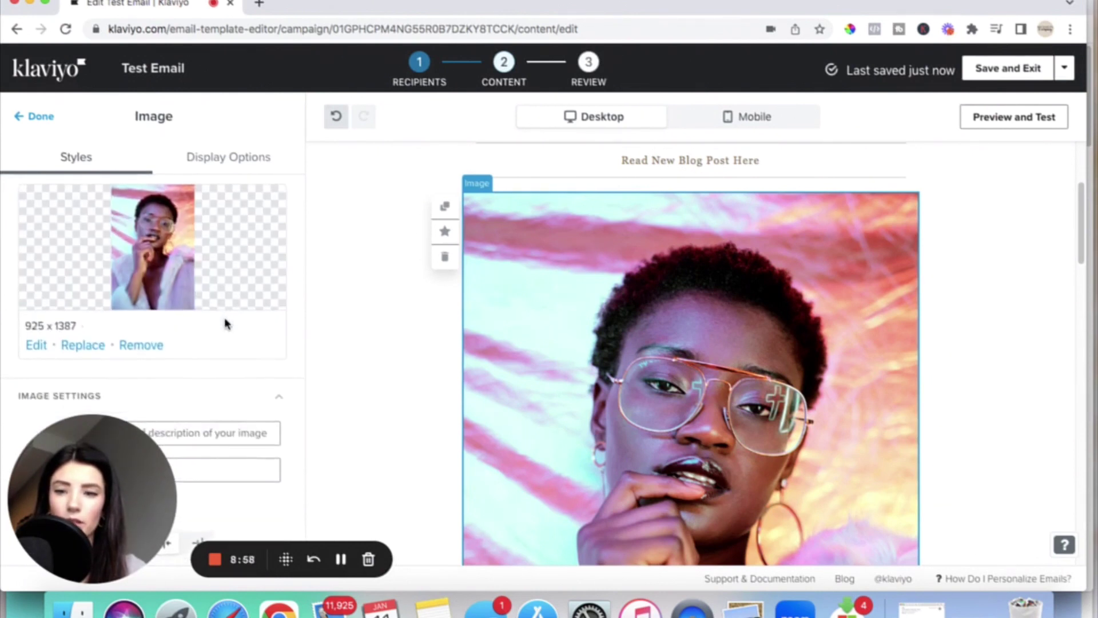
pyautogui.click(83, 342)
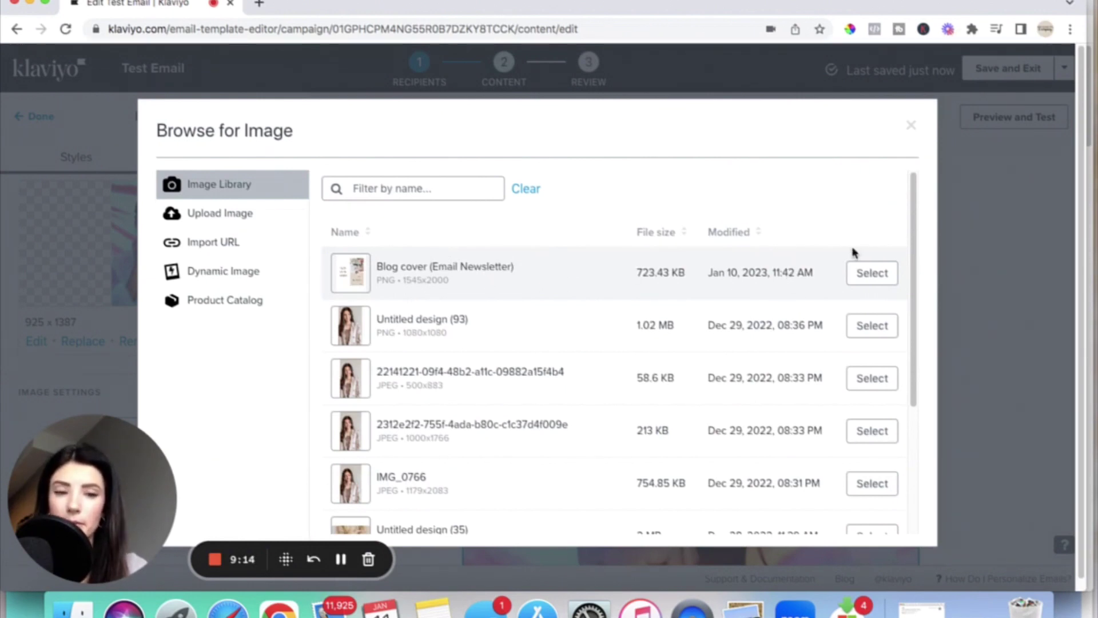
pyautogui.click(870, 274)
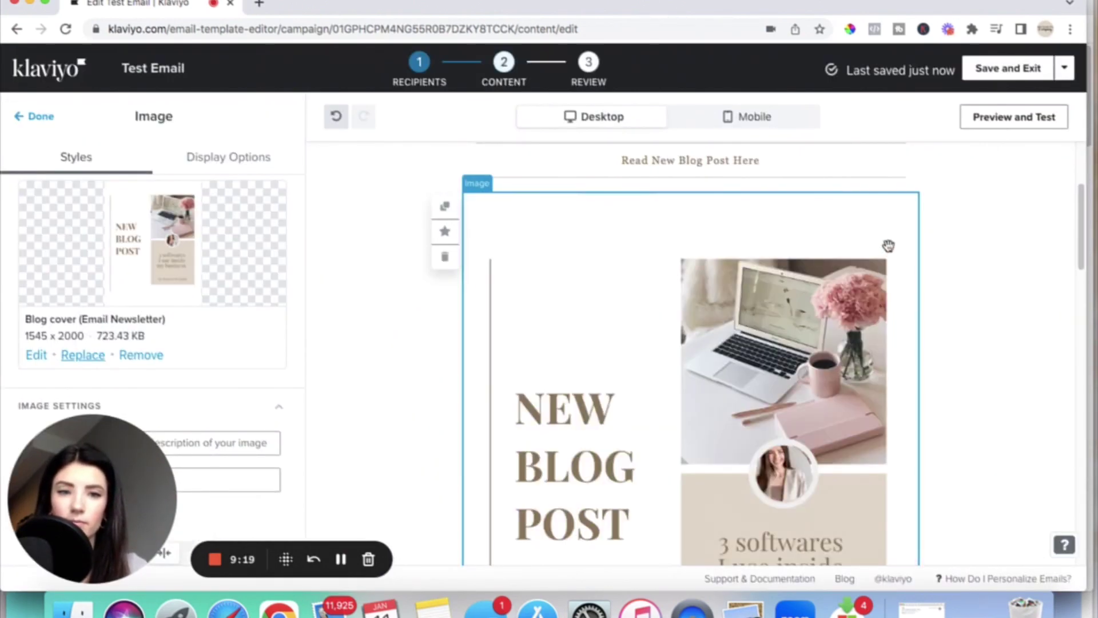
pyautogui.scroll(2, 889, 250)
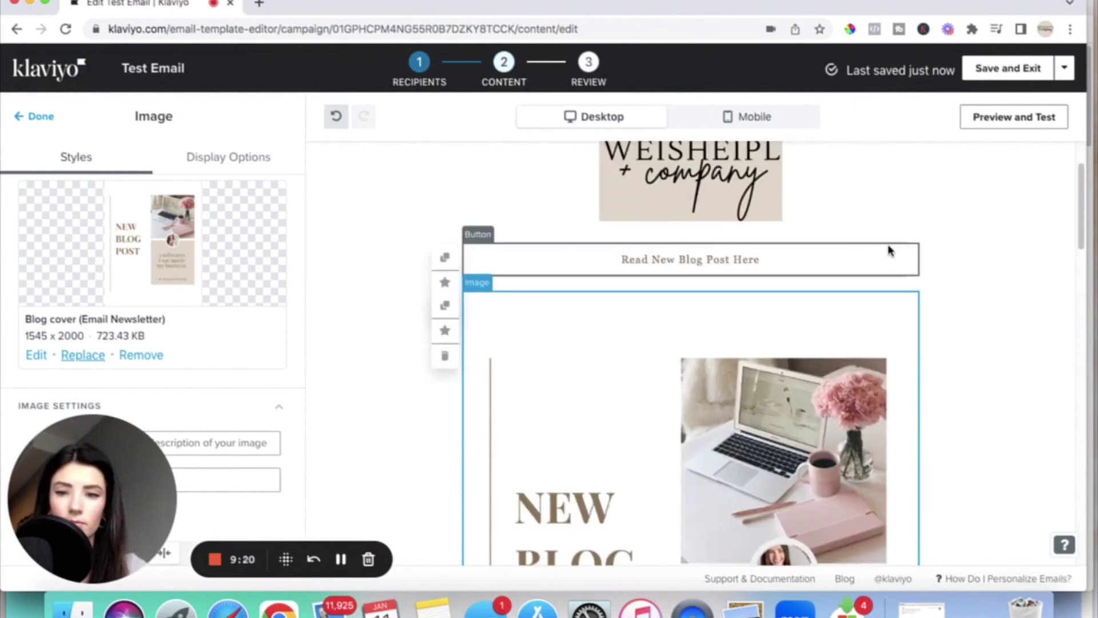
pyautogui.scroll(-3, 572, 401)
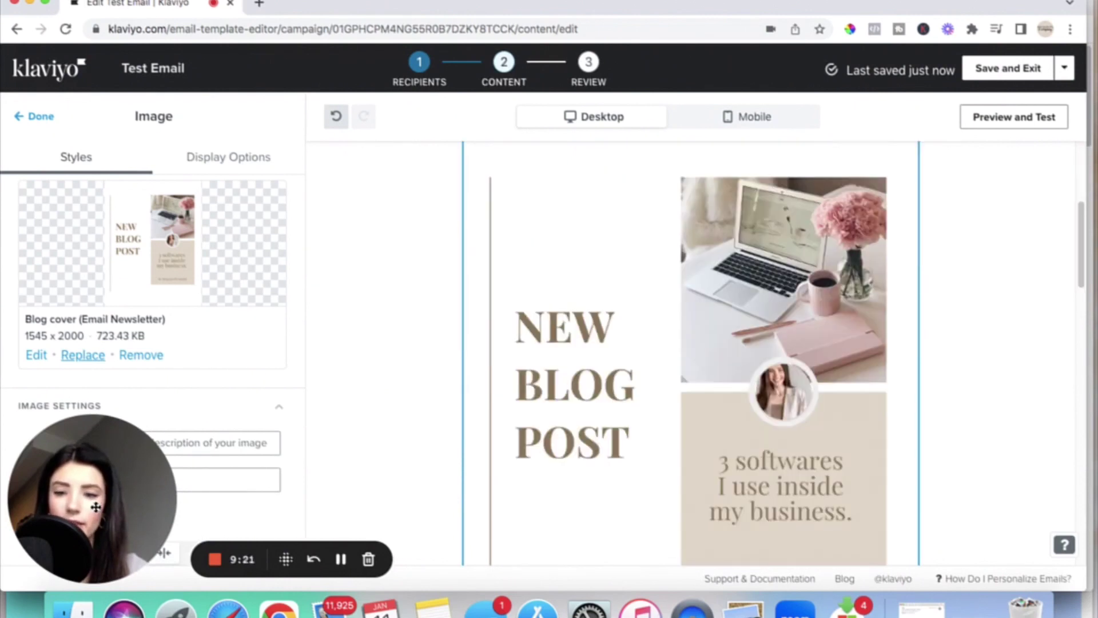
pyautogui.moveTo(142, 513); pyautogui.dragTo(312, 515)
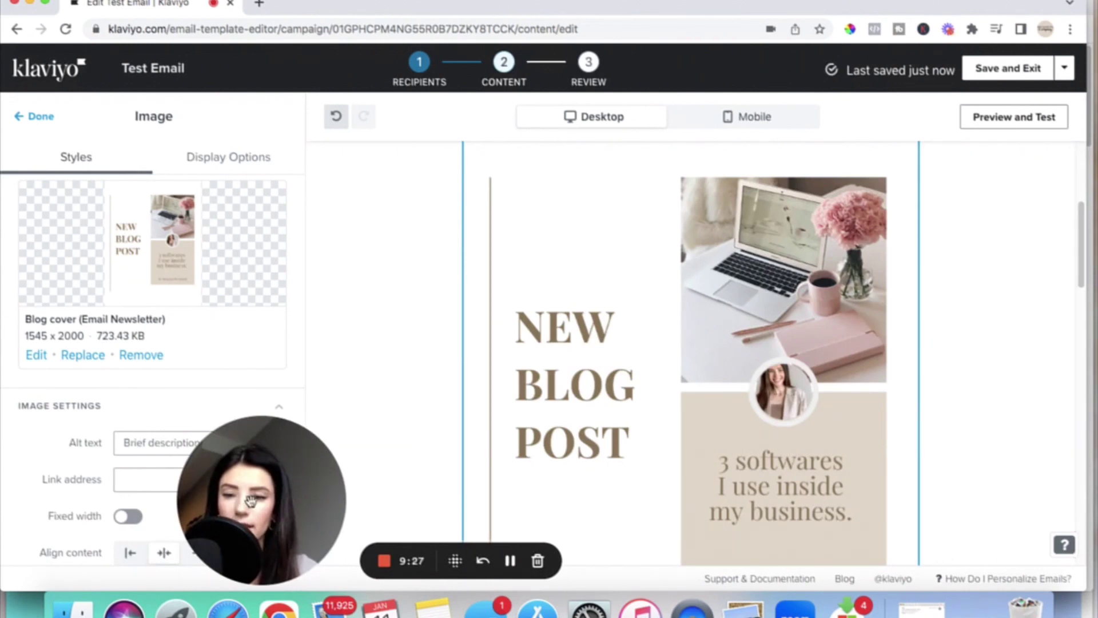
pyautogui.moveTo(347, 500)
pyautogui.mouseDown()
pyautogui.moveTo(313, 494)
pyautogui.moveTo(346, 494)
pyautogui.mouseUp()
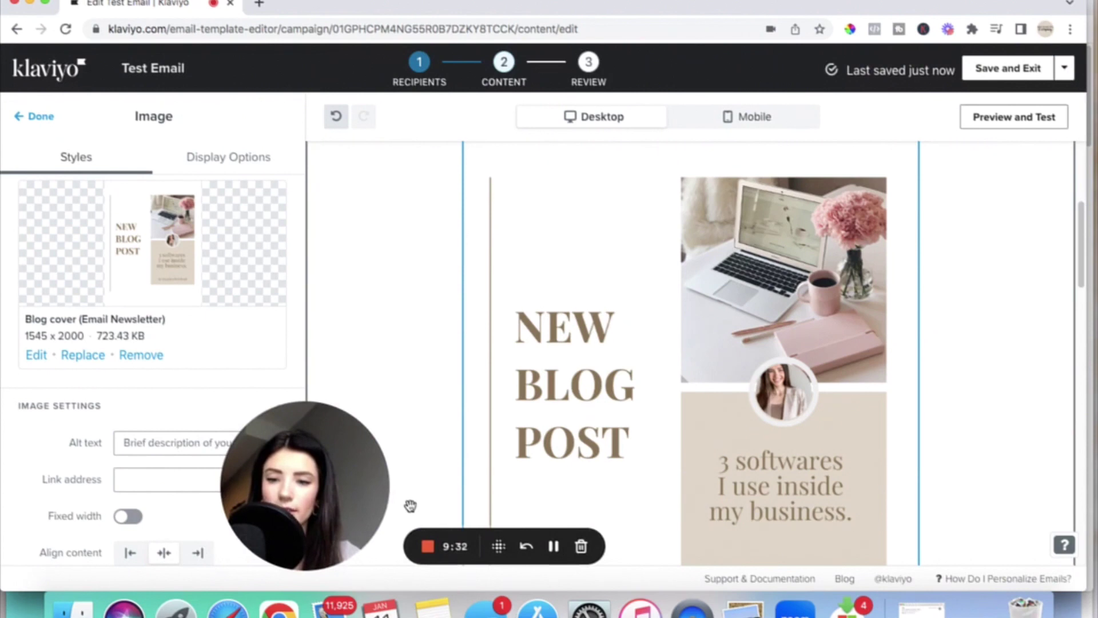
pyautogui.moveTo(147, 458); pyautogui.dragTo(60, 537)
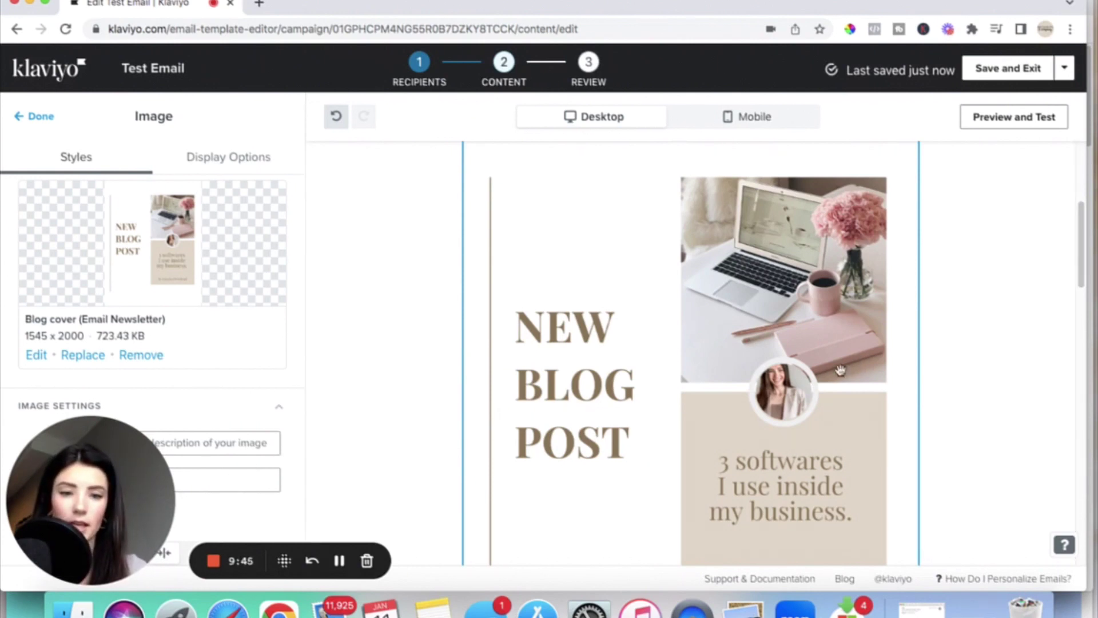
# Delete the placeholder paragraph under the "Introducing Our Newest Collection." heading in the text block below the blog cover image.
pyautogui.scroll(-1, 861, 359)
pyautogui.scroll(-6, 851, 361)
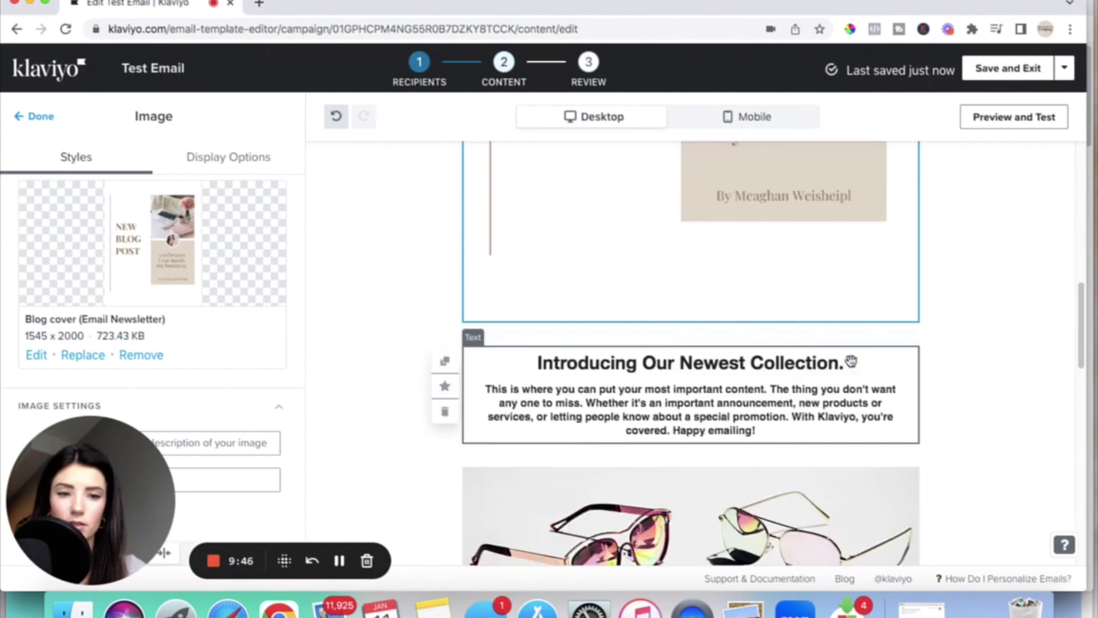
pyautogui.scroll(-5, 851, 360)
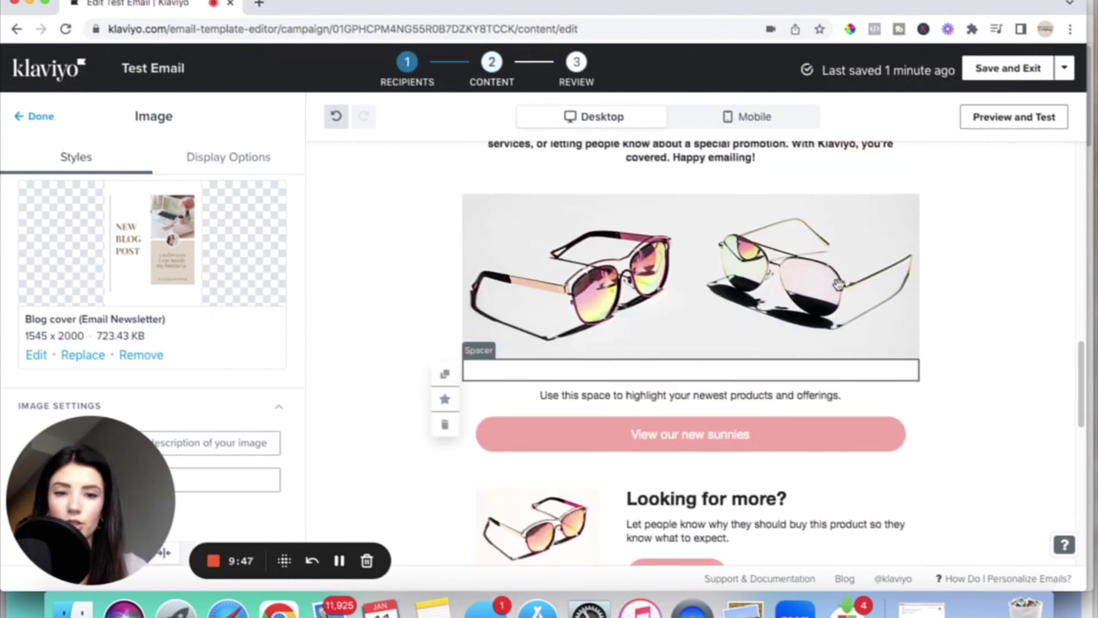
pyautogui.scroll(4, 838, 284)
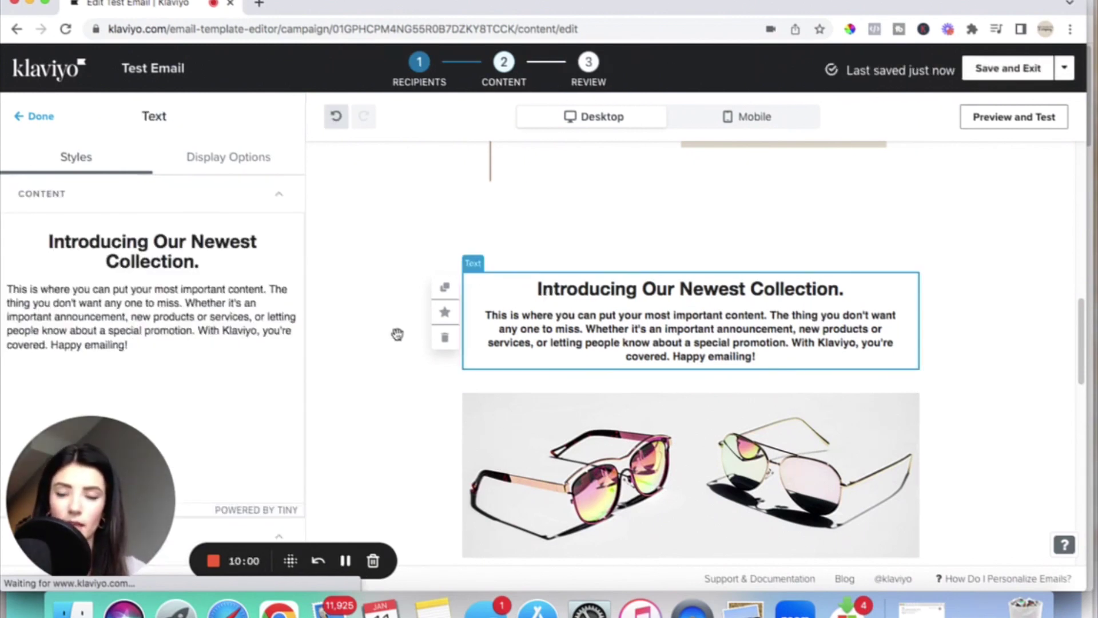
pyautogui.click(129, 343)
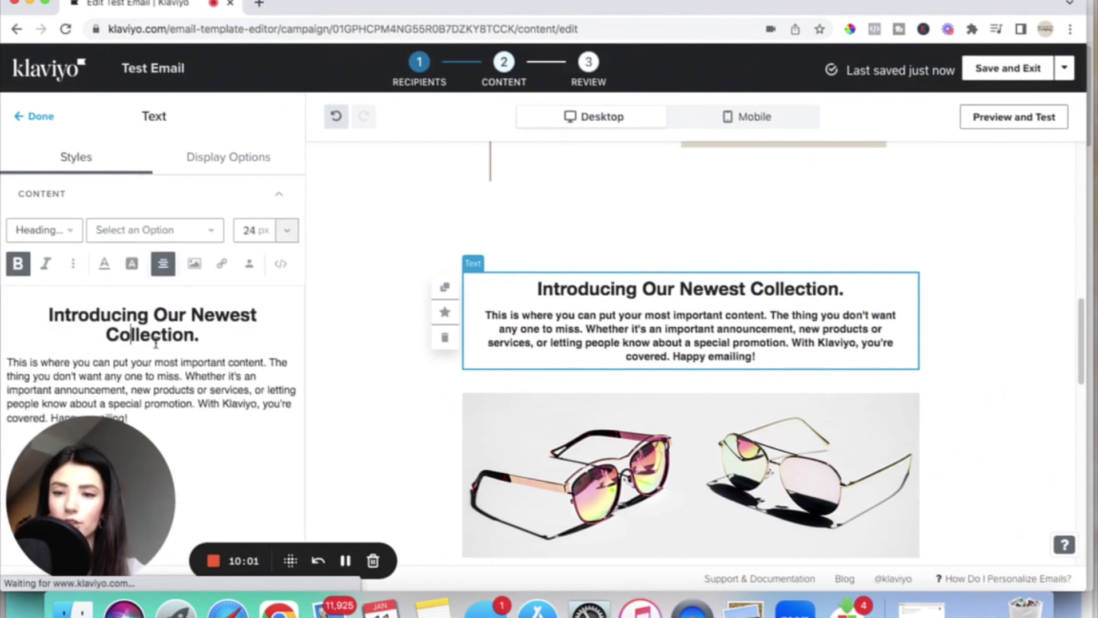
pyautogui.scroll(-2, 156, 343)
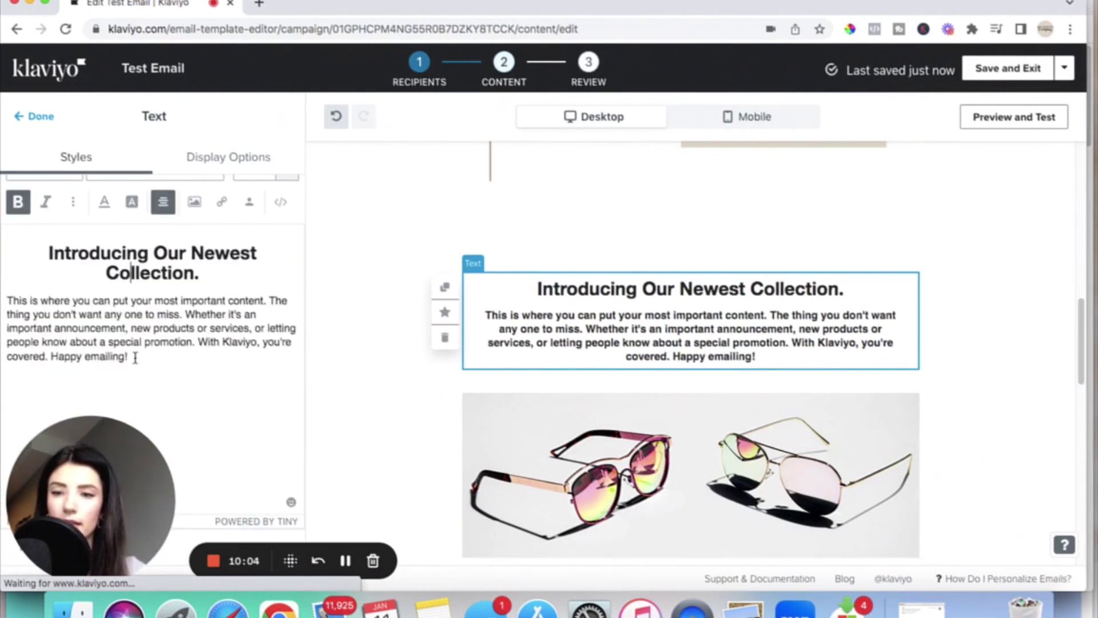
pyautogui.moveTo(128, 357); pyautogui.dragTo(8, 292)
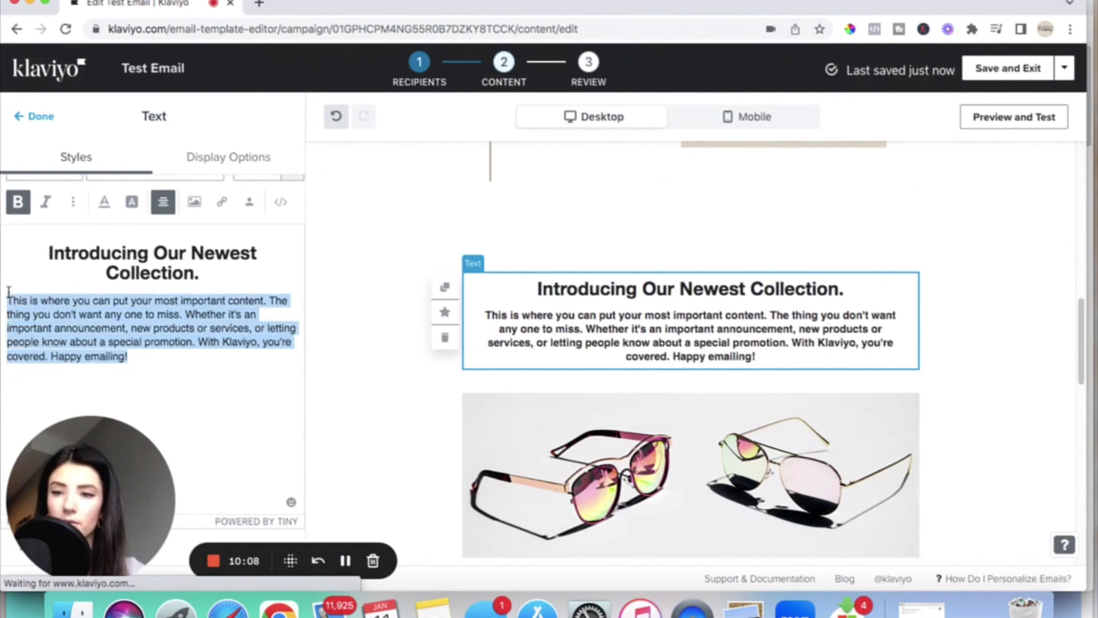
pyautogui.press('BackSpace')
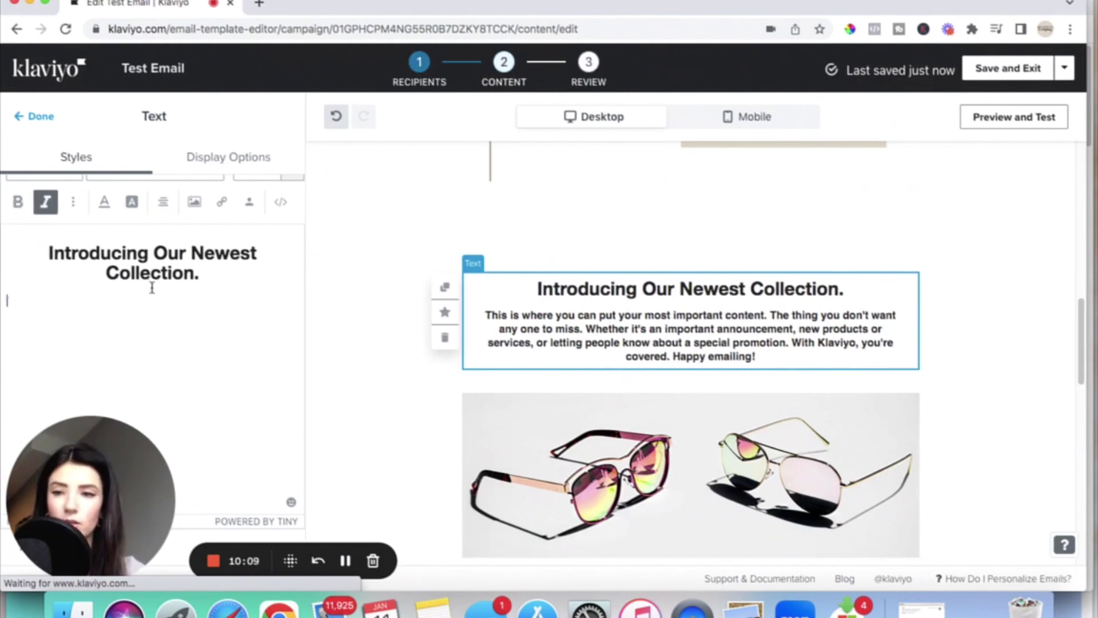
# Replace the "Introducing Our Newest Collection." heading in the text block with "3 systems I use inside my business.".
pyautogui.click(199, 277)
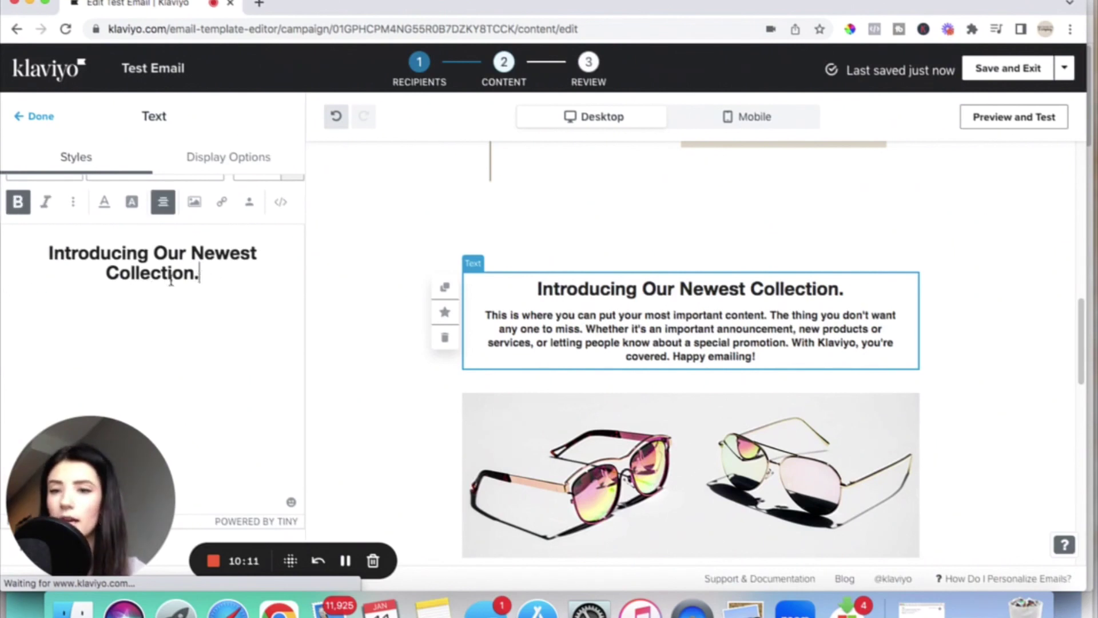
pyautogui.press('shift+super+Left')
pyautogui.keyDown('shift'); pyautogui.click(64, 252); pyautogui.keyUp('shift')
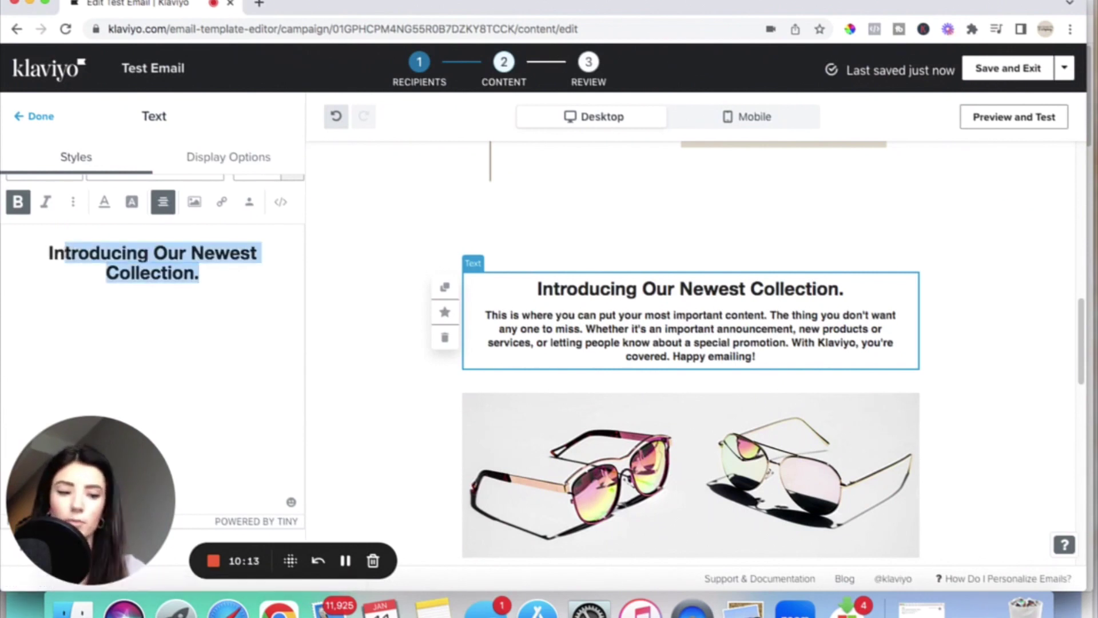
pyautogui.press('BackSpace')
pyautogui.press('BackSpace')
pyautogui.press('BackSpace')
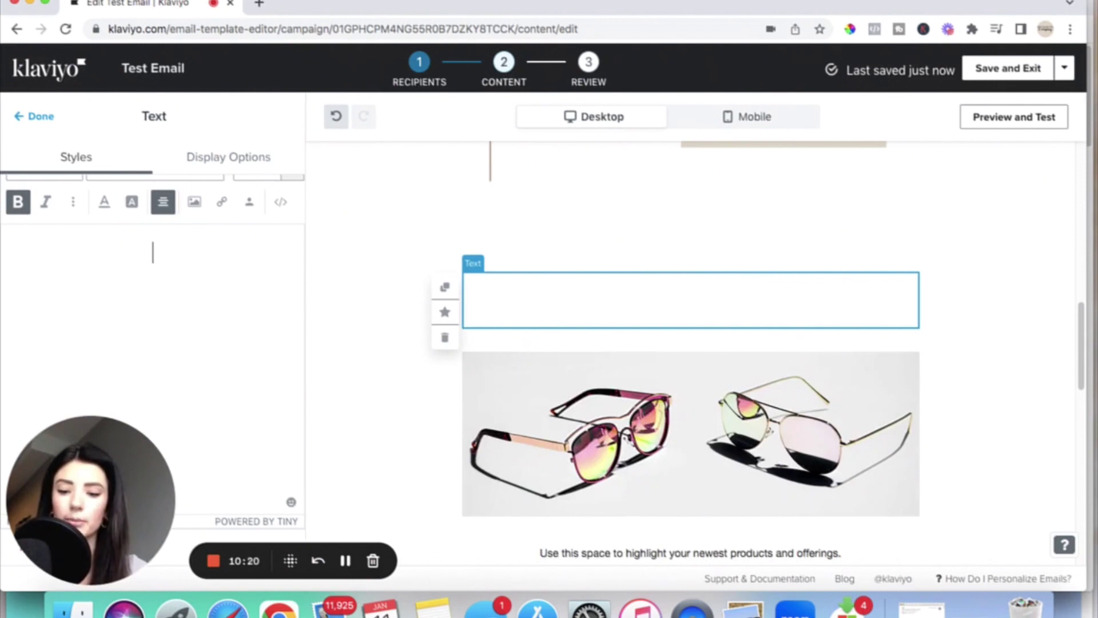
pyautogui.write('3 ')
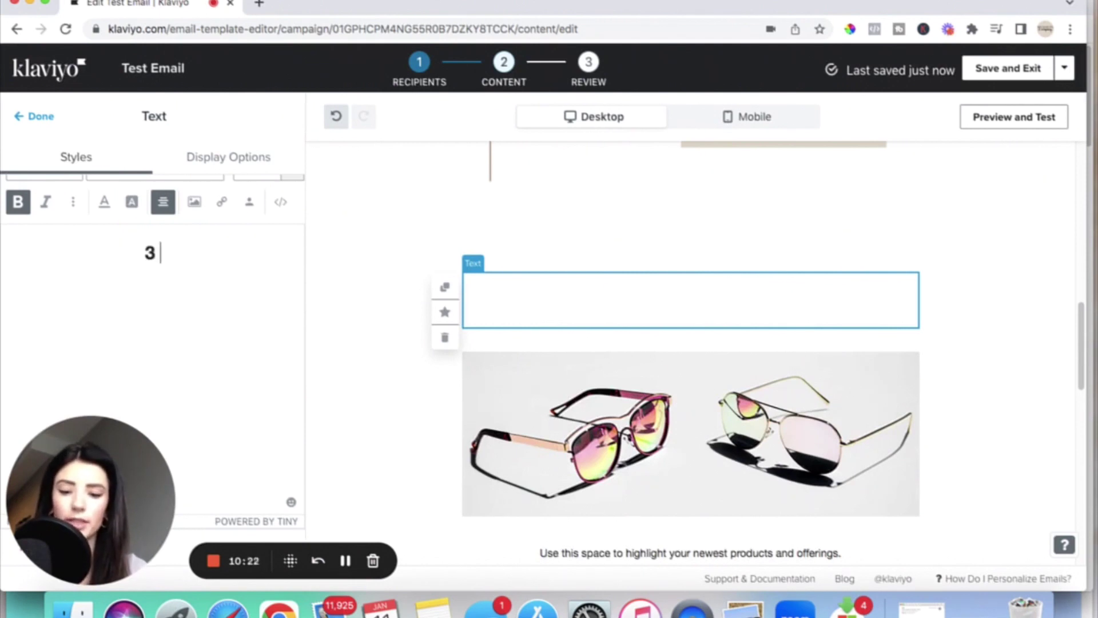
pyautogui.write('systems ')
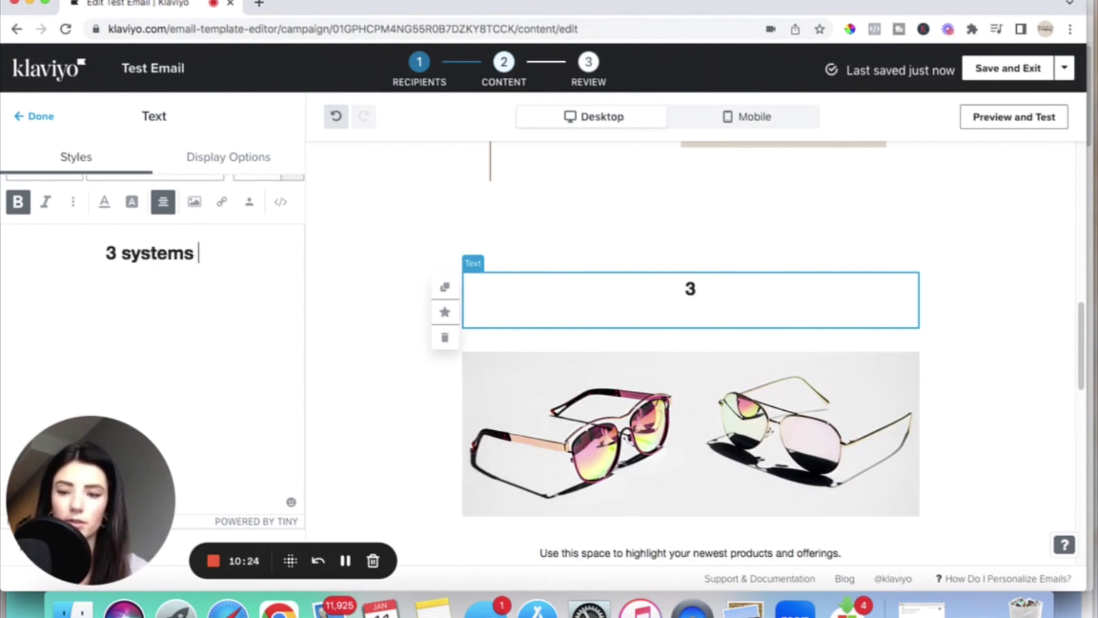
pyautogui.write('I use in')
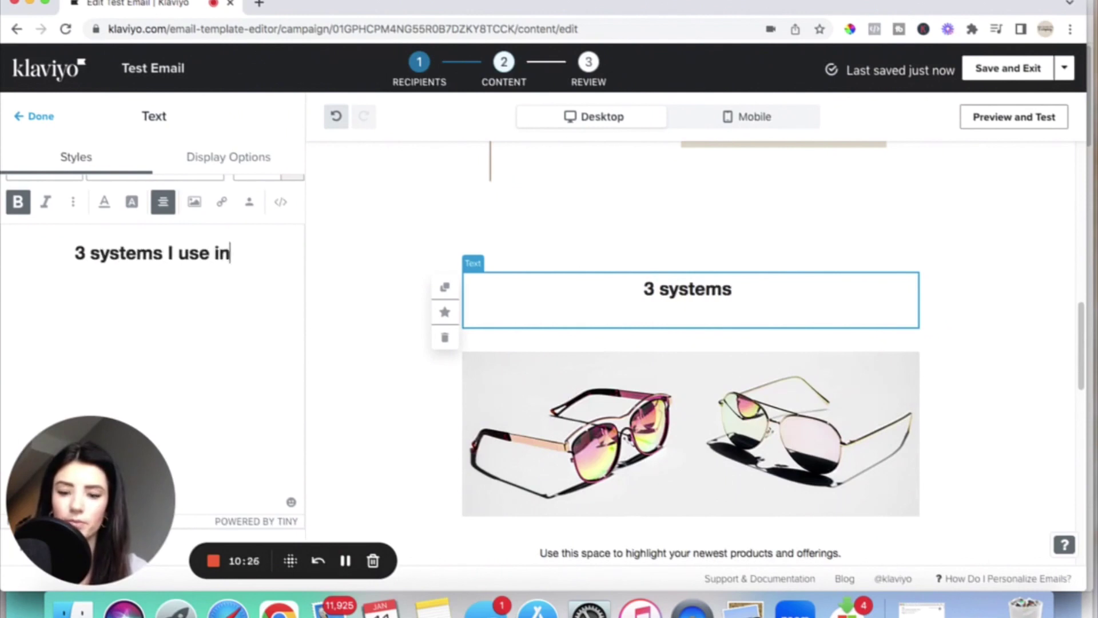
pyautogui.write('side my busine')
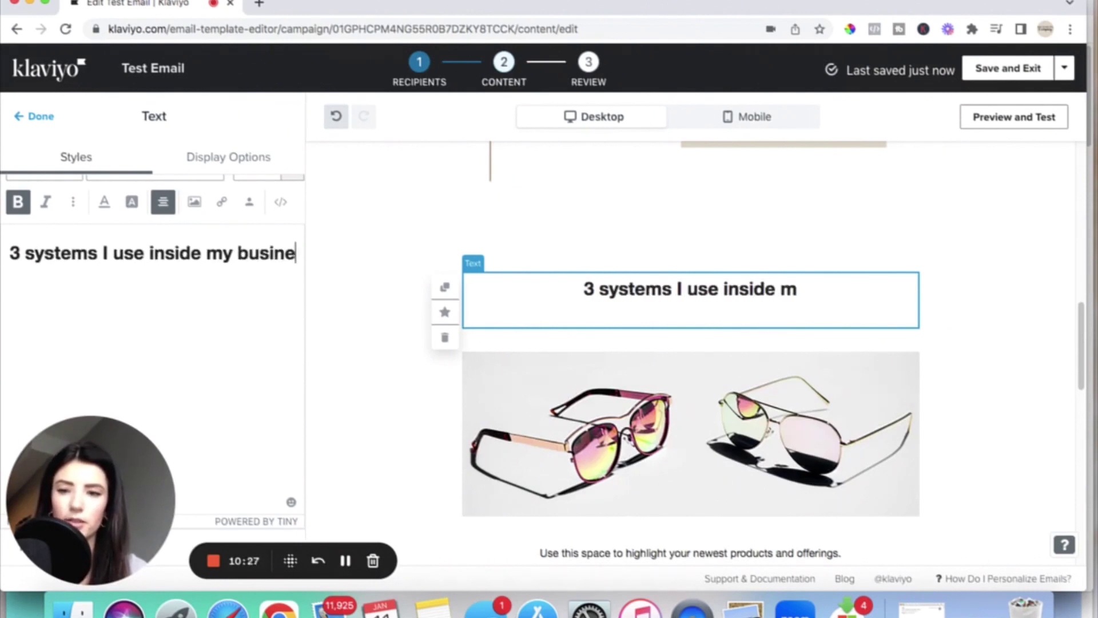
pyautogui.write('ss.')
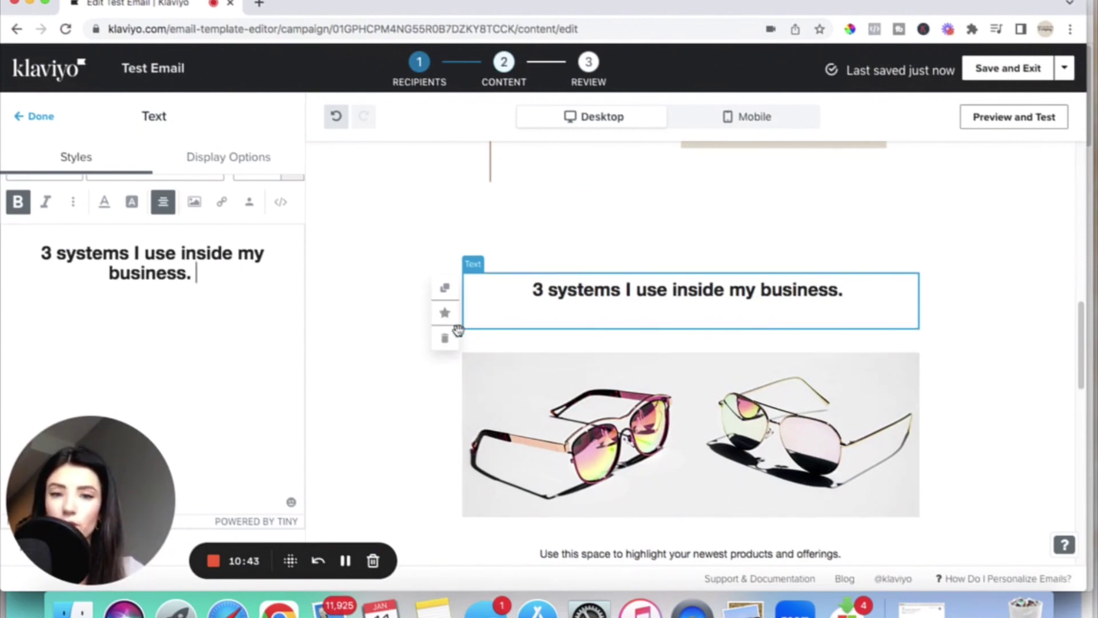
# Delete the "3 systems I use inside my business." text block between the blog cover and the large sunglasses image.
pyautogui.scroll(6, 447, 342)
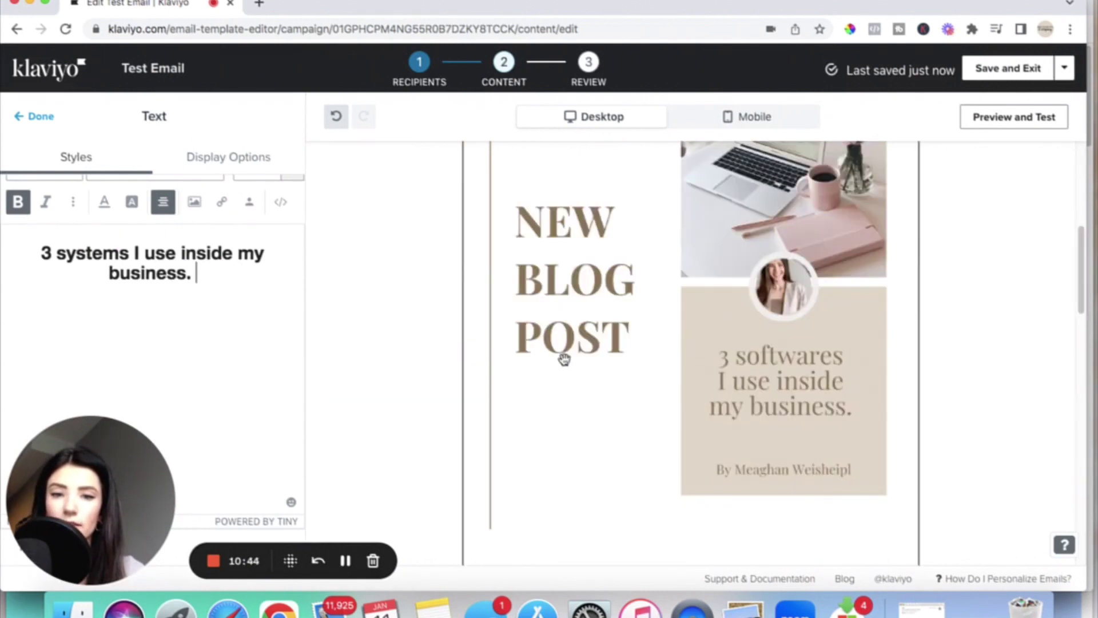
pyautogui.scroll(-5, 995, 343)
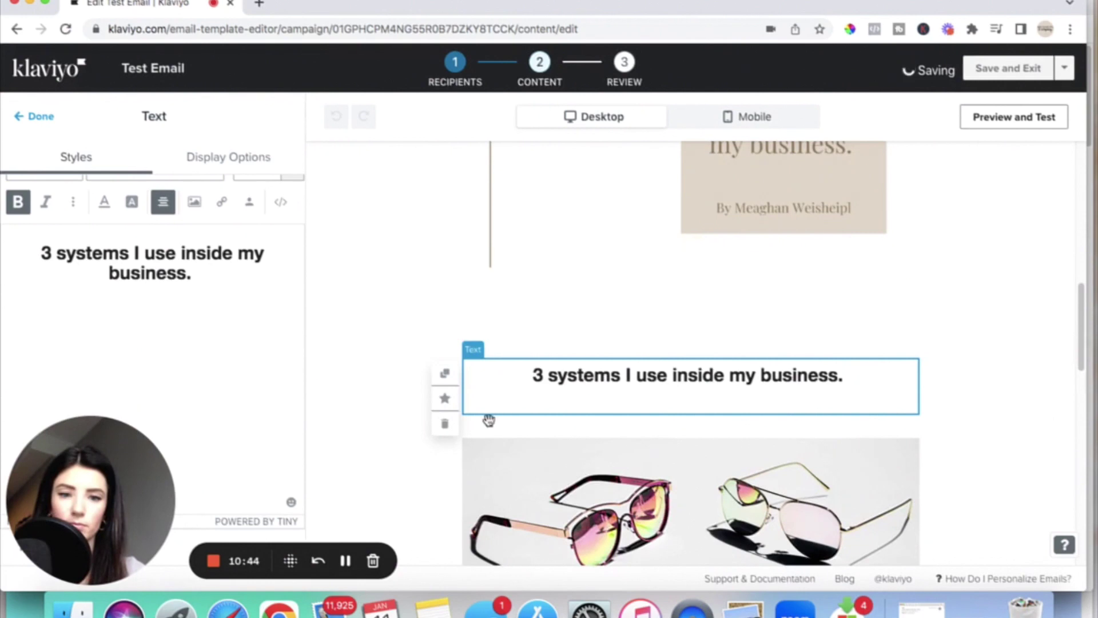
pyautogui.scroll(-2, 446, 428)
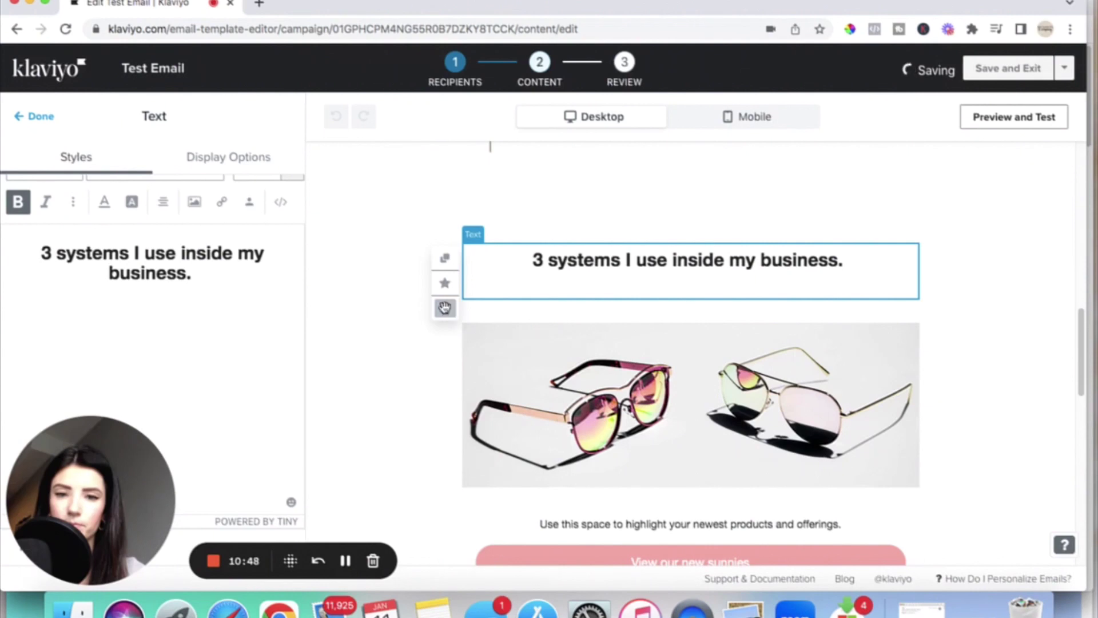
pyautogui.click(445, 311)
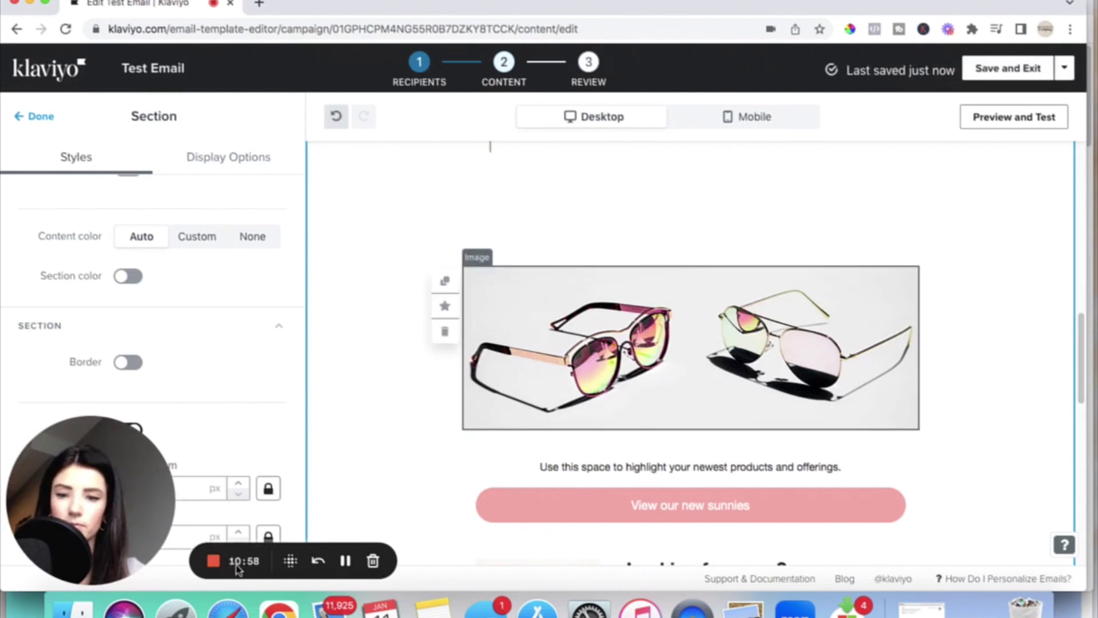
pyautogui.click(345, 561)
pyautogui.click(347, 561)
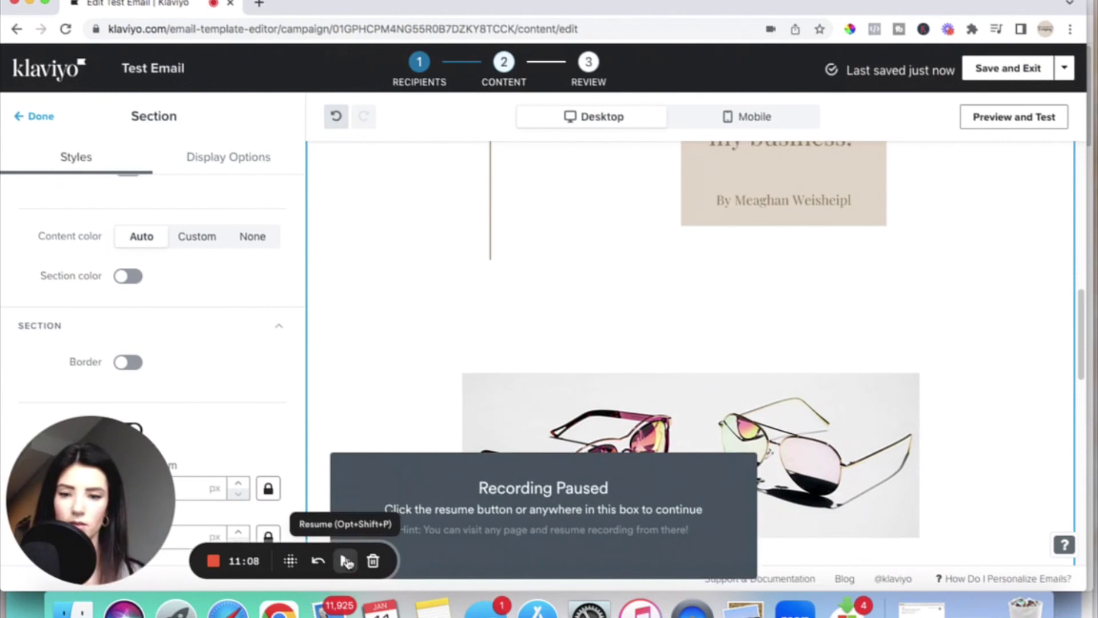
pyautogui.click(346, 562)
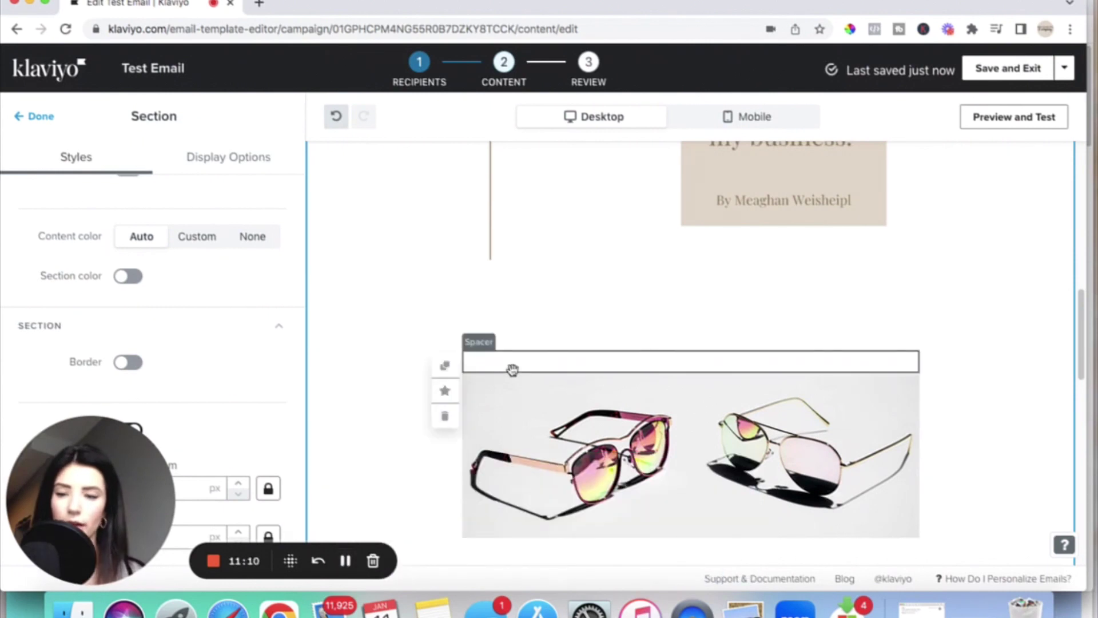
# Delete the "Looking for more?" text block and the "Shop now" button beside the small sunglasses image.
pyautogui.scroll(-1, 512, 369)
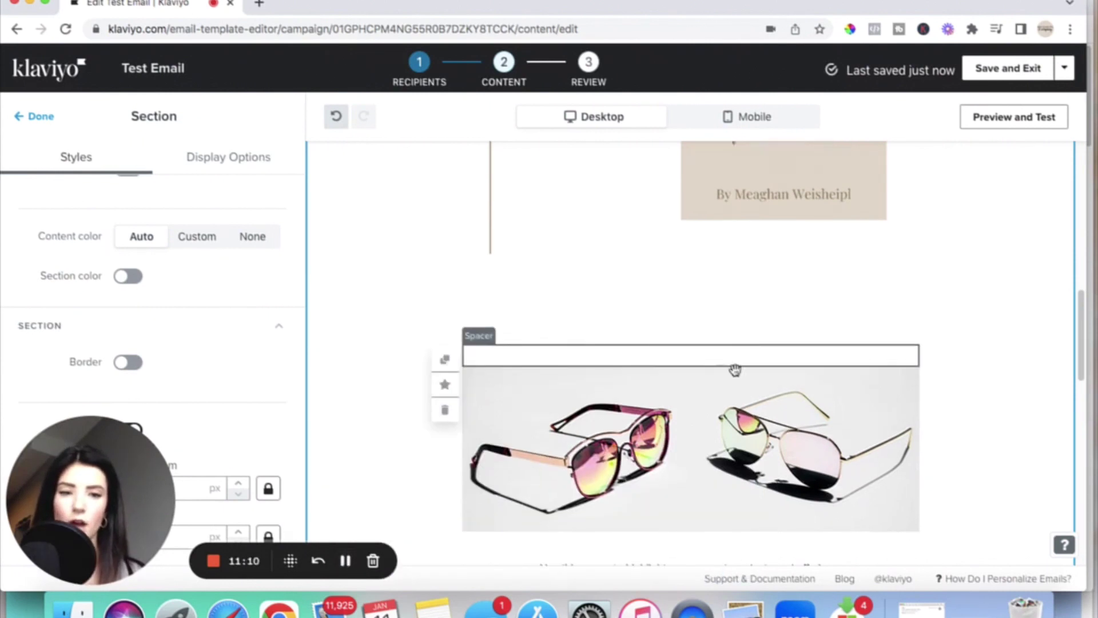
pyautogui.scroll(-3, 750, 397)
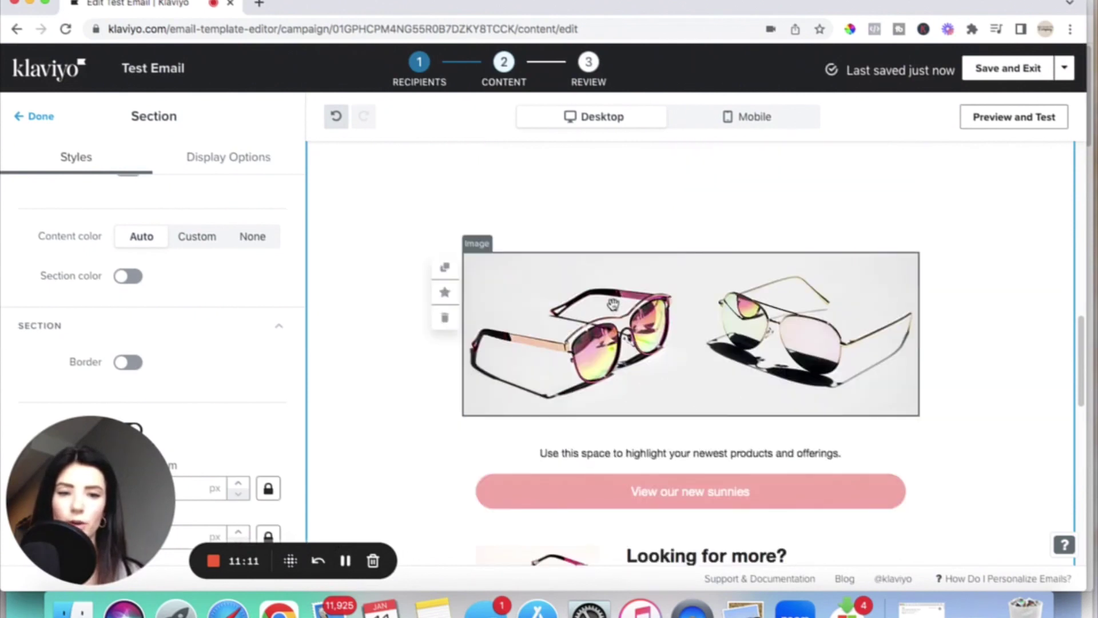
pyautogui.scroll(-4, 446, 322)
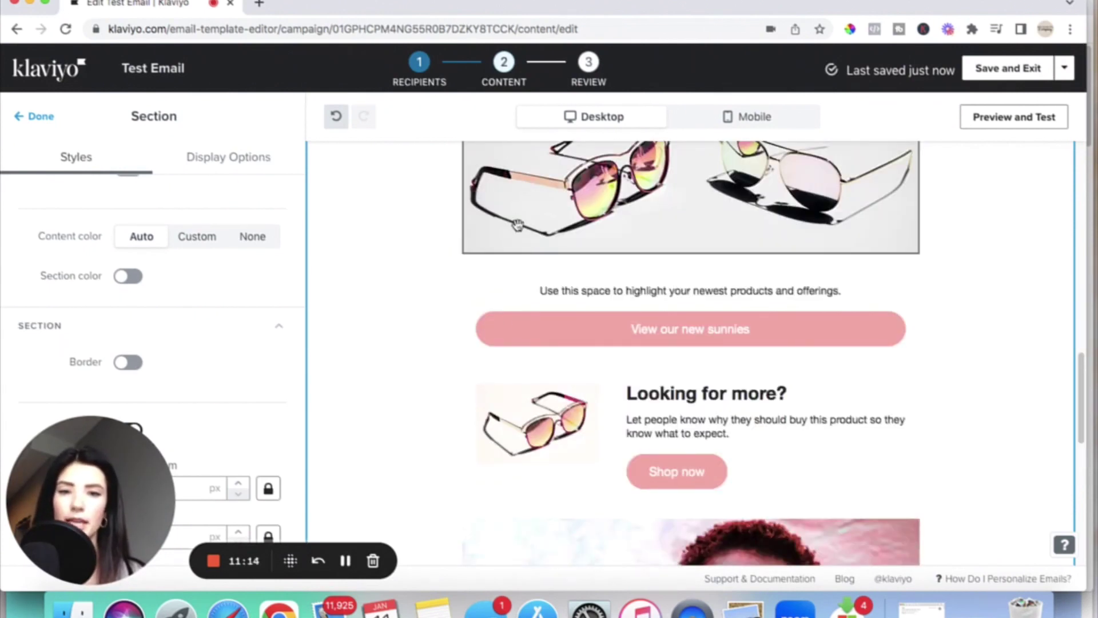
pyautogui.scroll(4, 518, 224)
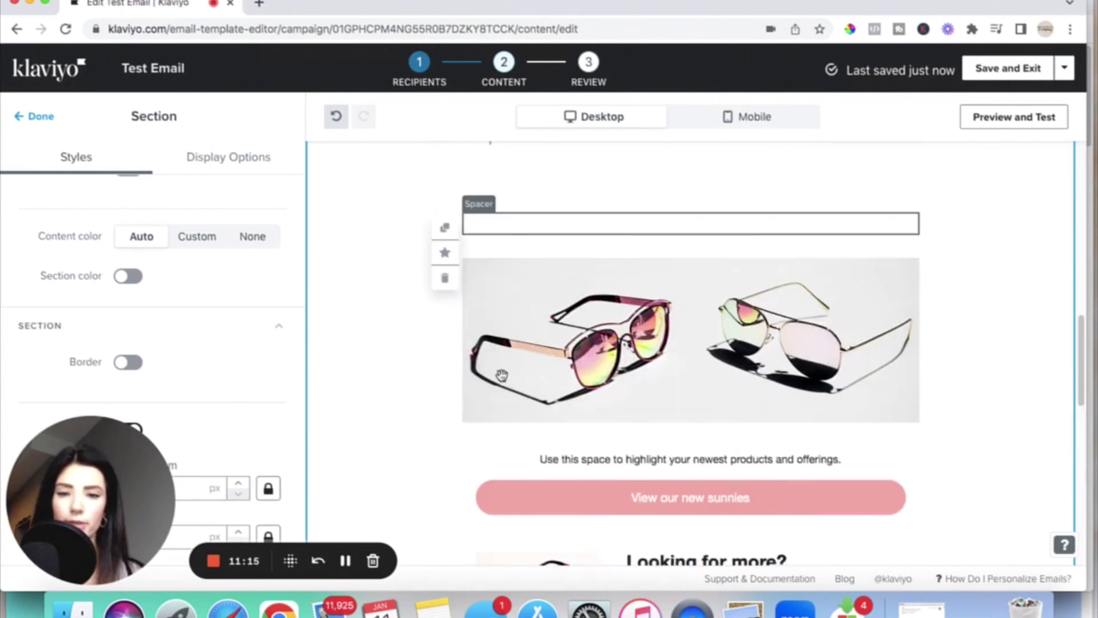
pyautogui.scroll(8, 510, 338)
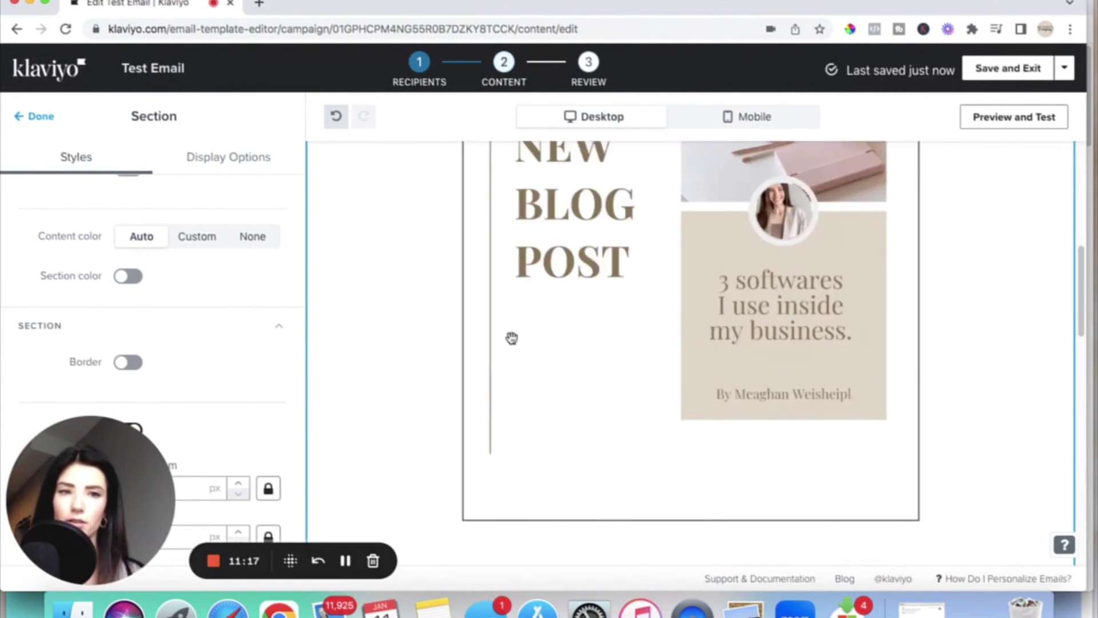
pyautogui.scroll(-8, 512, 338)
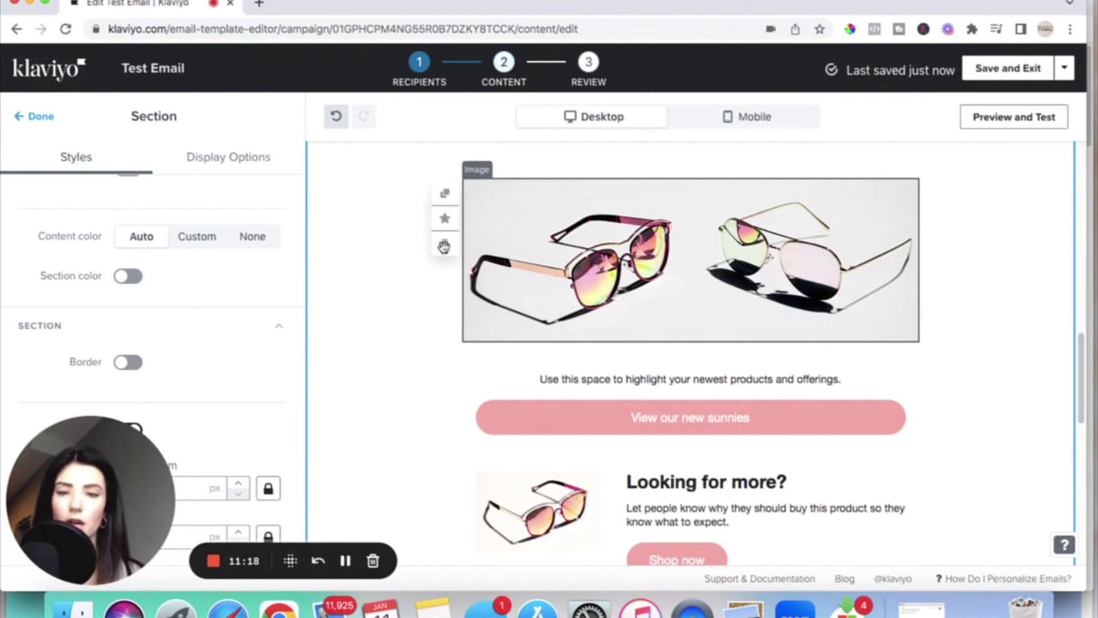
pyautogui.scroll(-3, 444, 247)
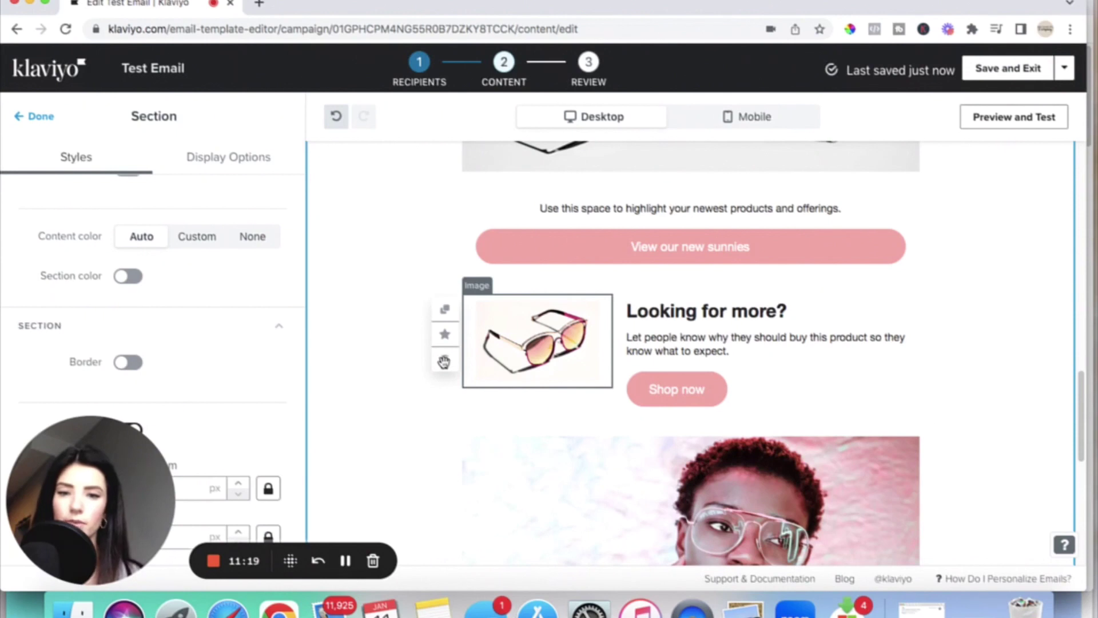
pyautogui.scroll(-1, 549, 346)
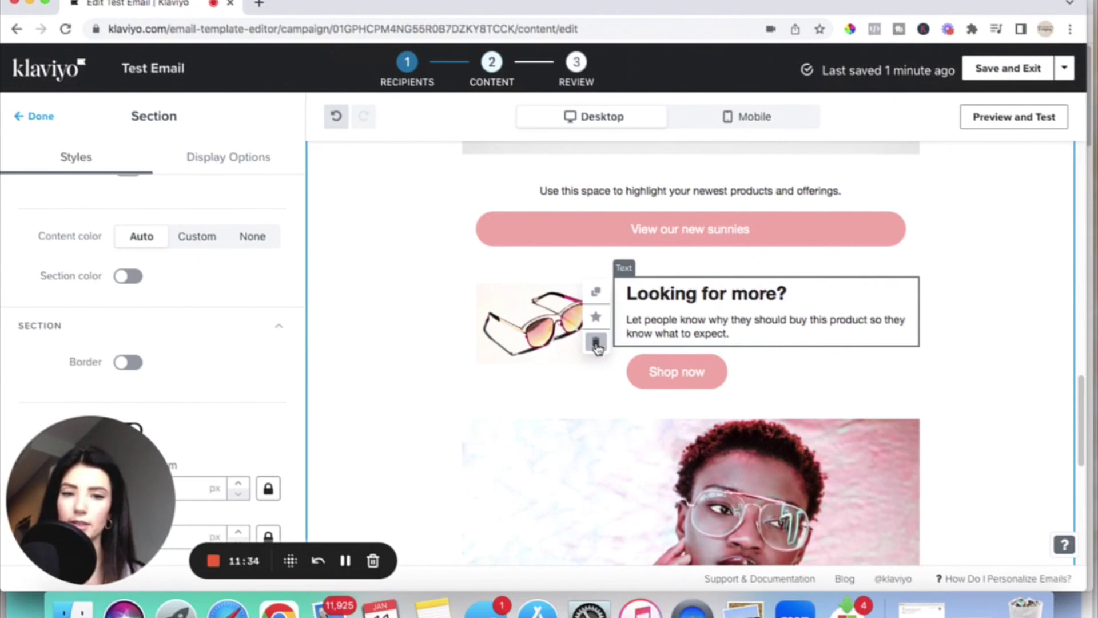
pyautogui.click(596, 344)
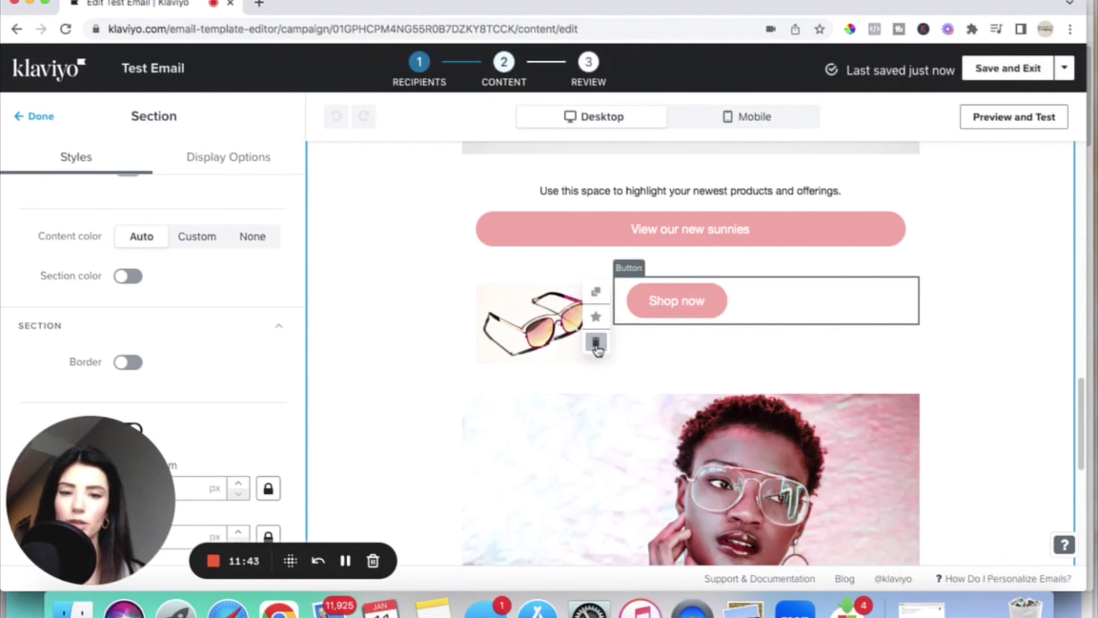
pyautogui.click(596, 346)
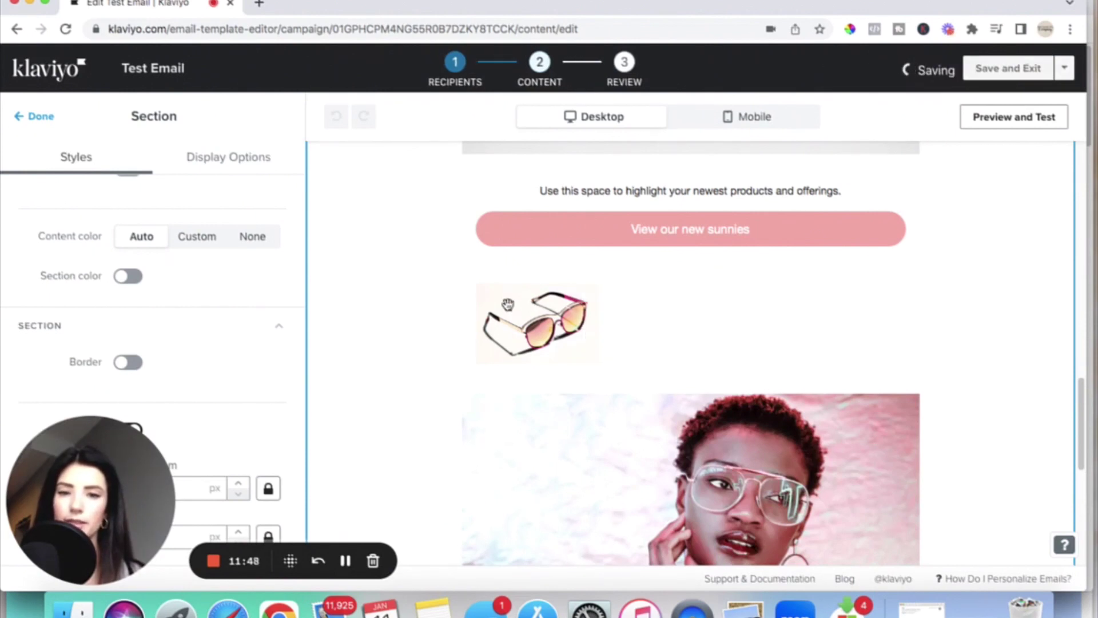
# Delete the small sunglasses image below the "View our new sunnies" button.
pyautogui.click(642, 306)
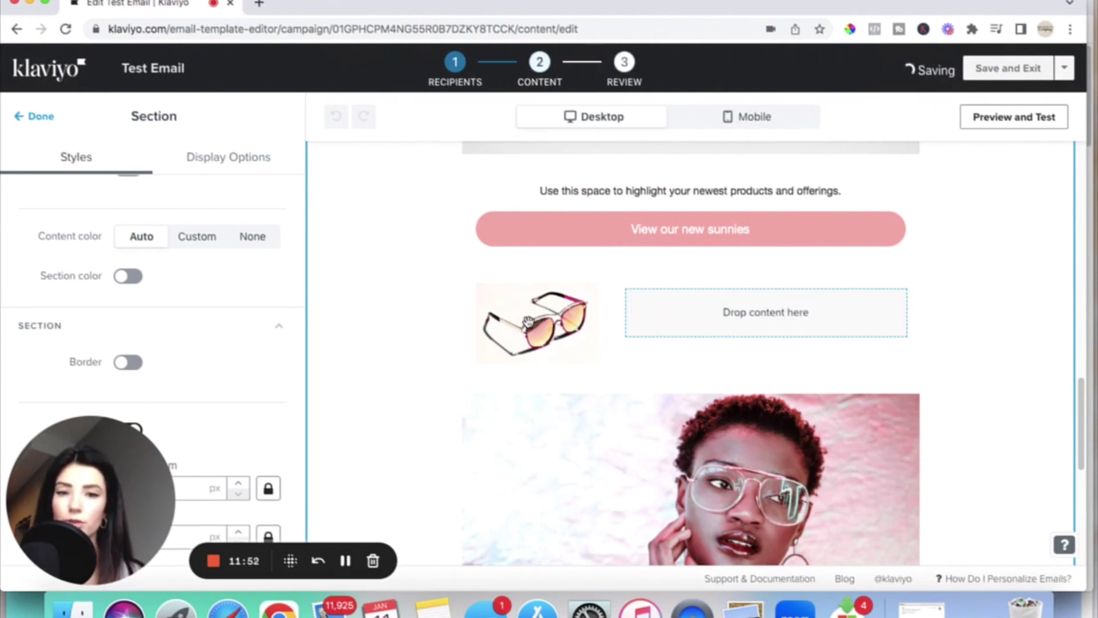
pyautogui.click(558, 315)
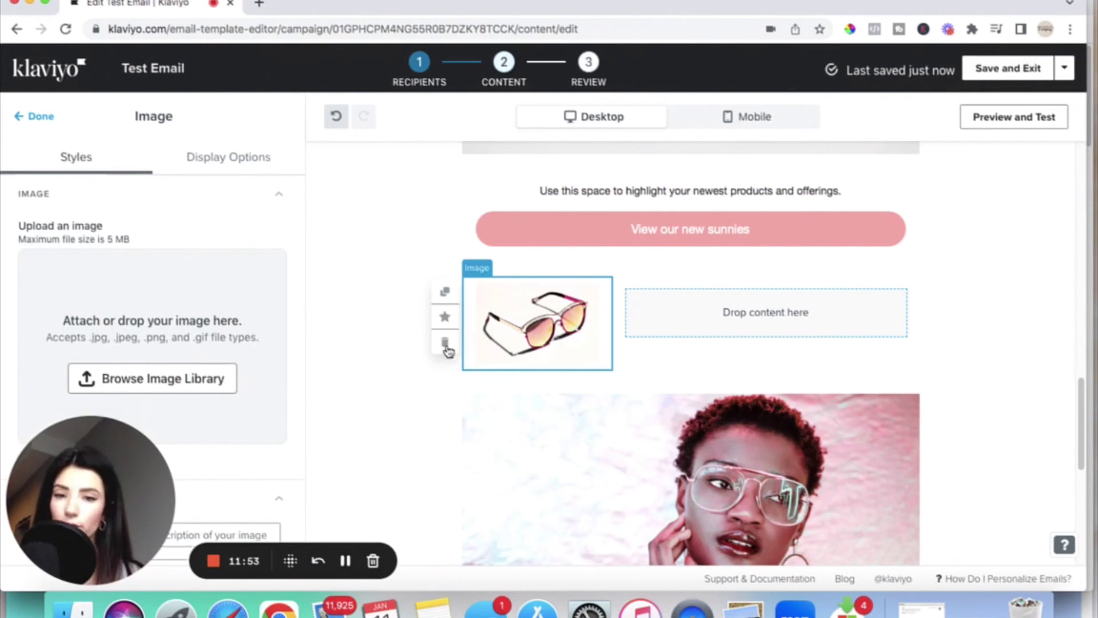
pyautogui.click(445, 343)
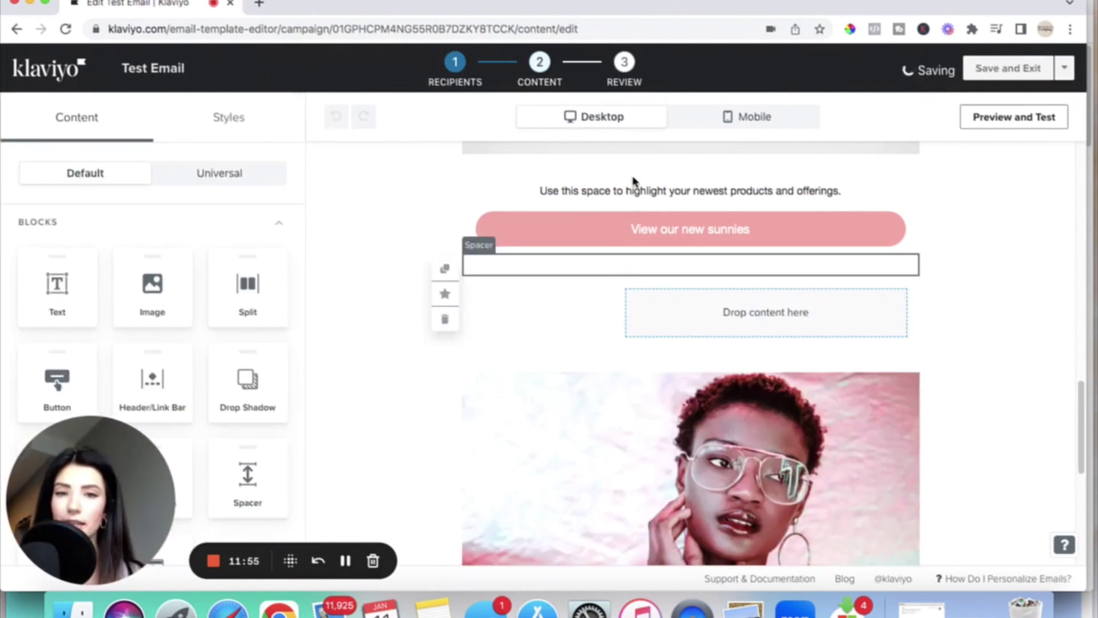
# Delete the "Use this space to highlight your newest products and offerings." text block above the "View our new sunnies" button.
pyautogui.scroll(2, 632, 180)
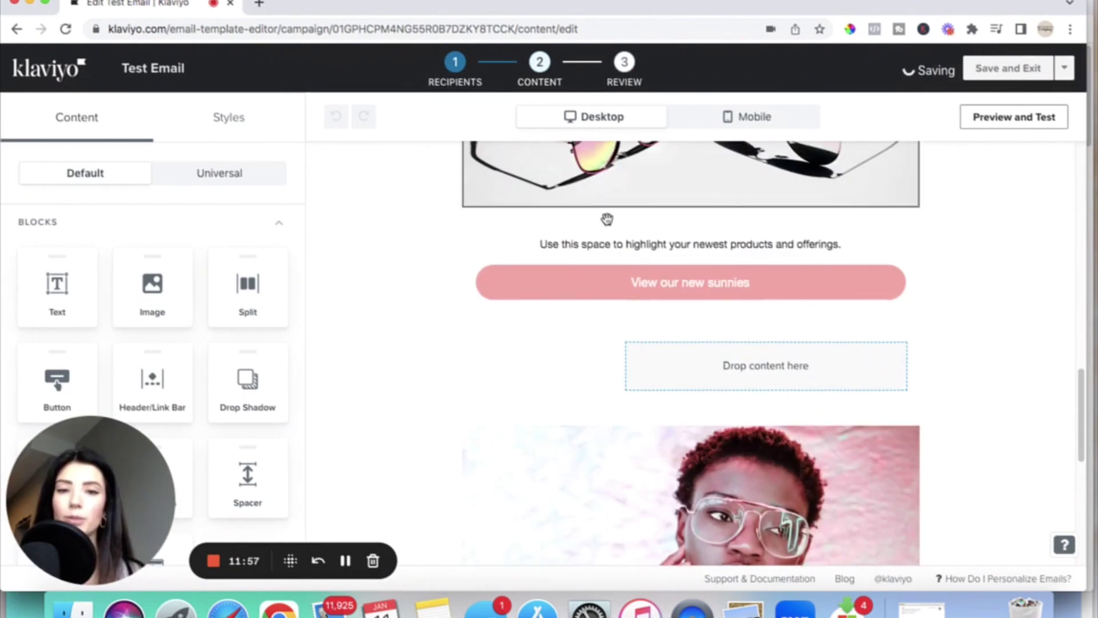
pyautogui.moveTo(588, 243)
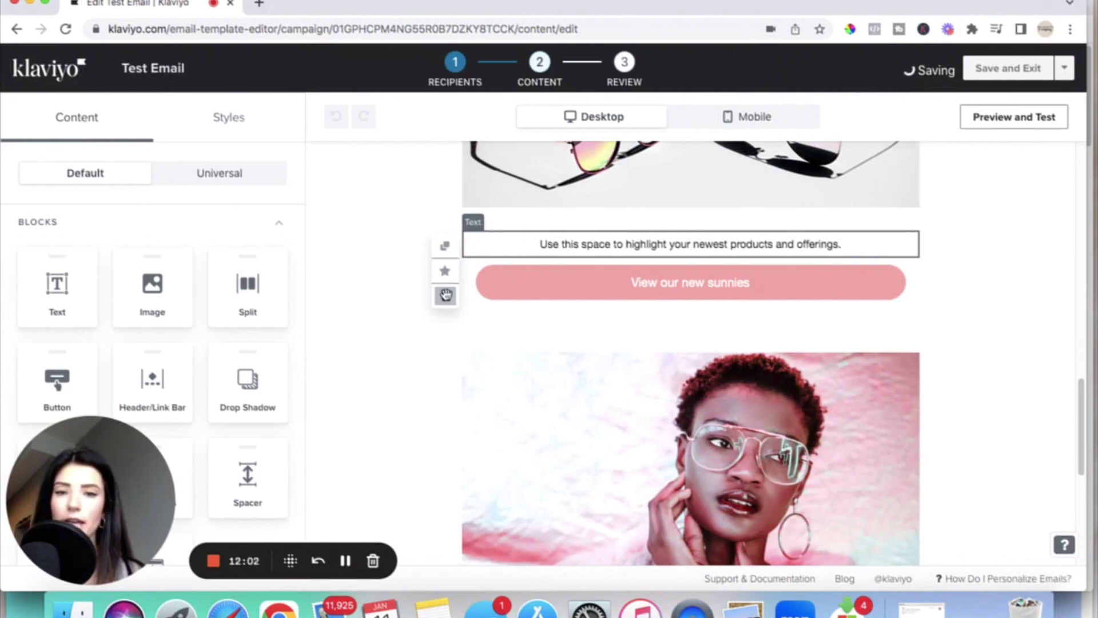
pyautogui.click(445, 297)
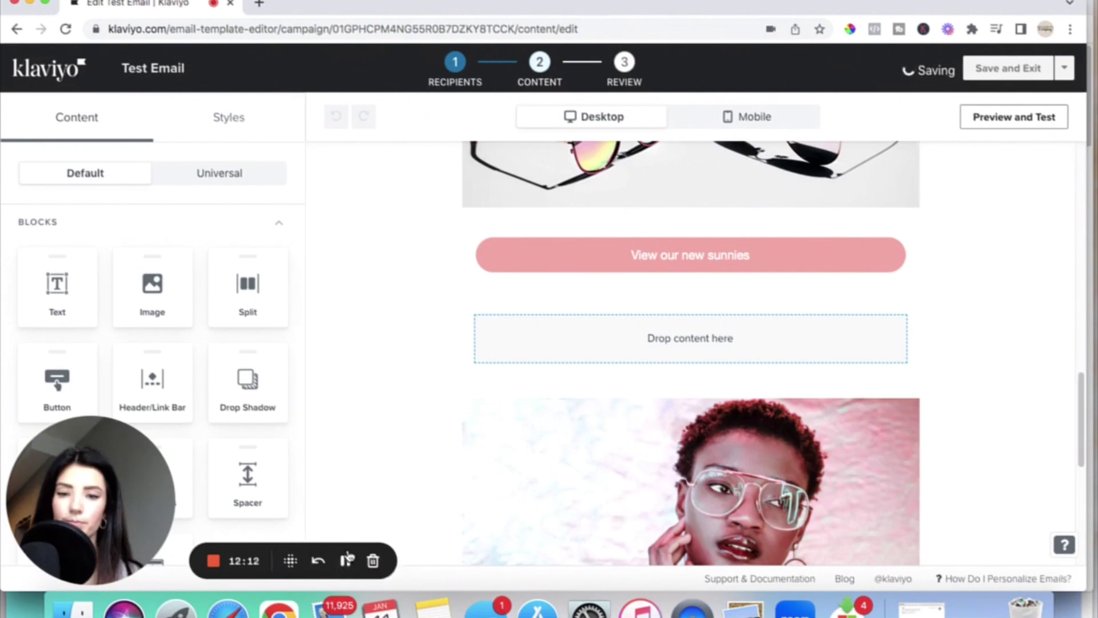
pyautogui.click(345, 561)
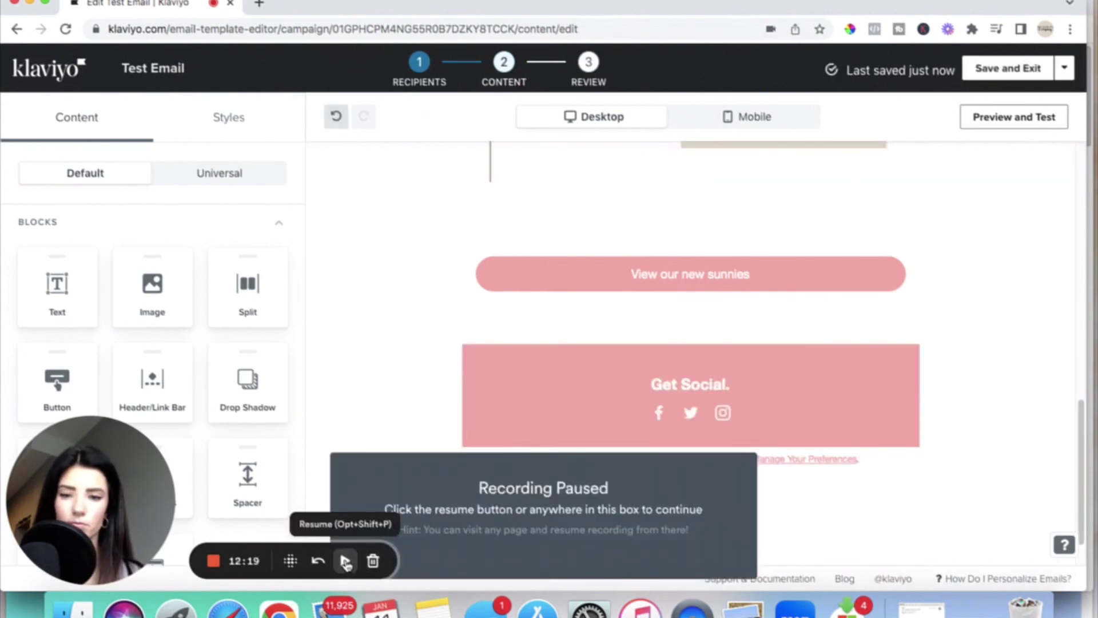
pyautogui.click(346, 561)
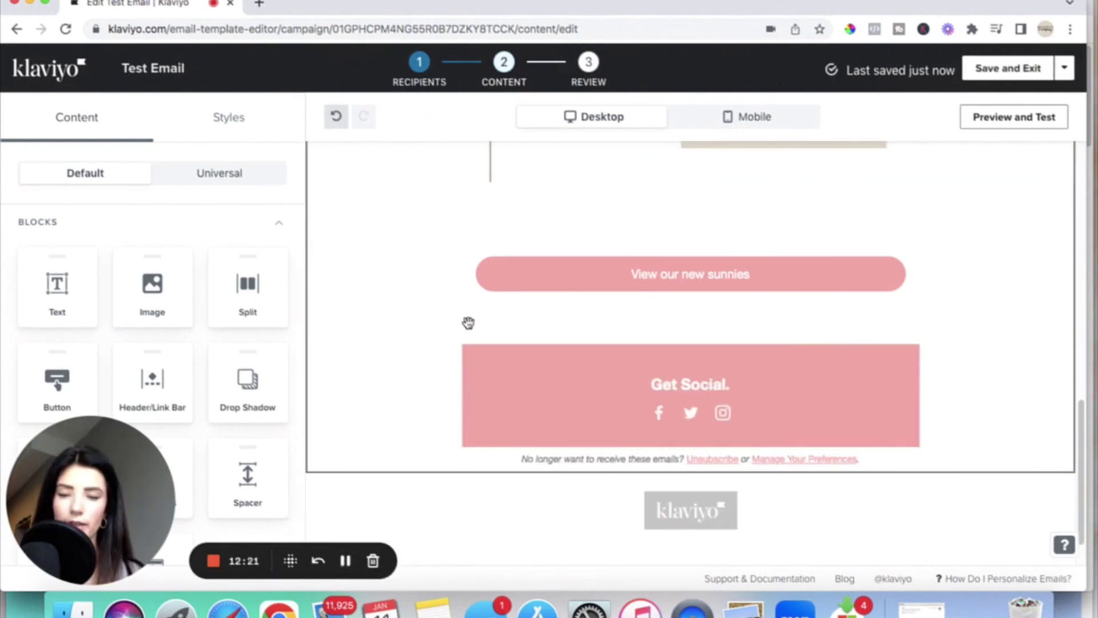
# Change the "View our new sunnies" button's text to "Read The New Blog Here".
pyautogui.scroll(3, 481, 304)
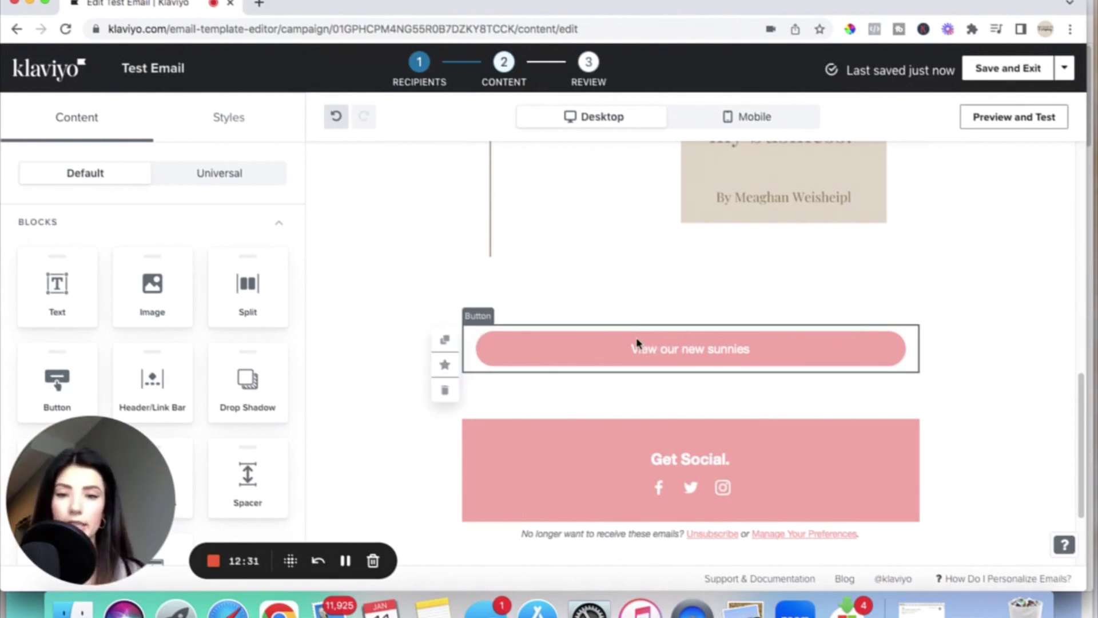
pyautogui.click(530, 348)
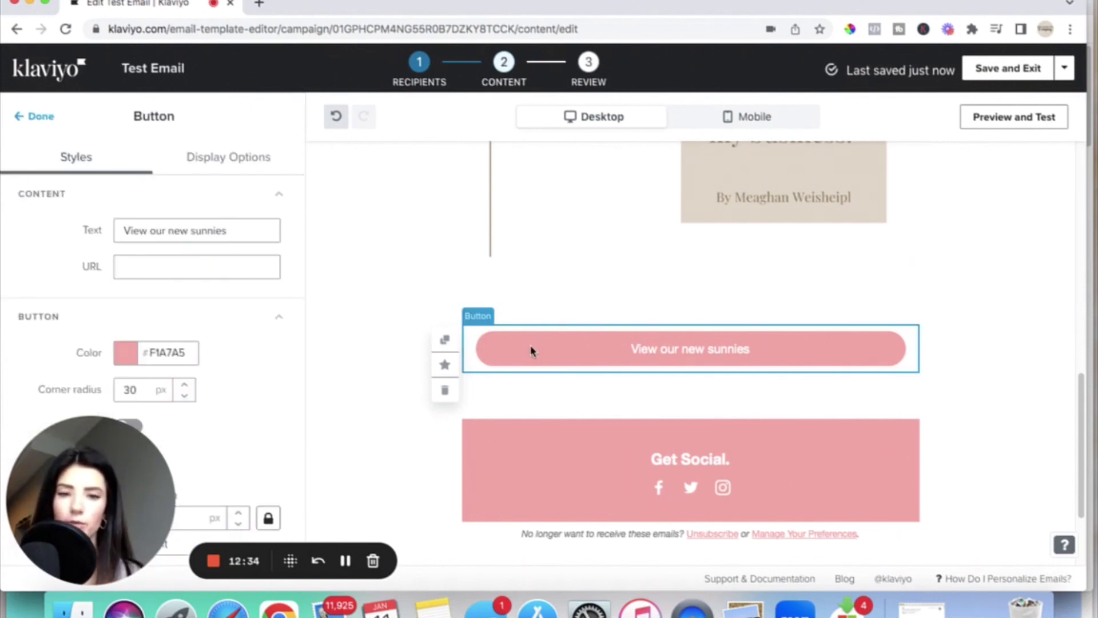
pyautogui.moveTo(239, 234); pyautogui.dragTo(113, 226)
pyautogui.press('BackSpace')
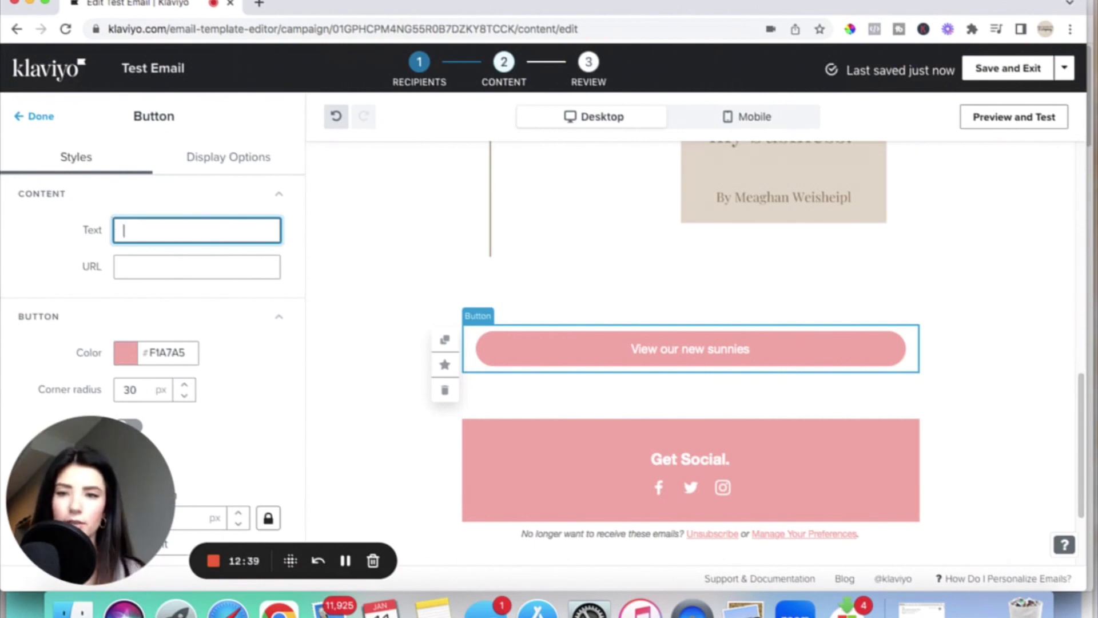
pyautogui.write('Read the')
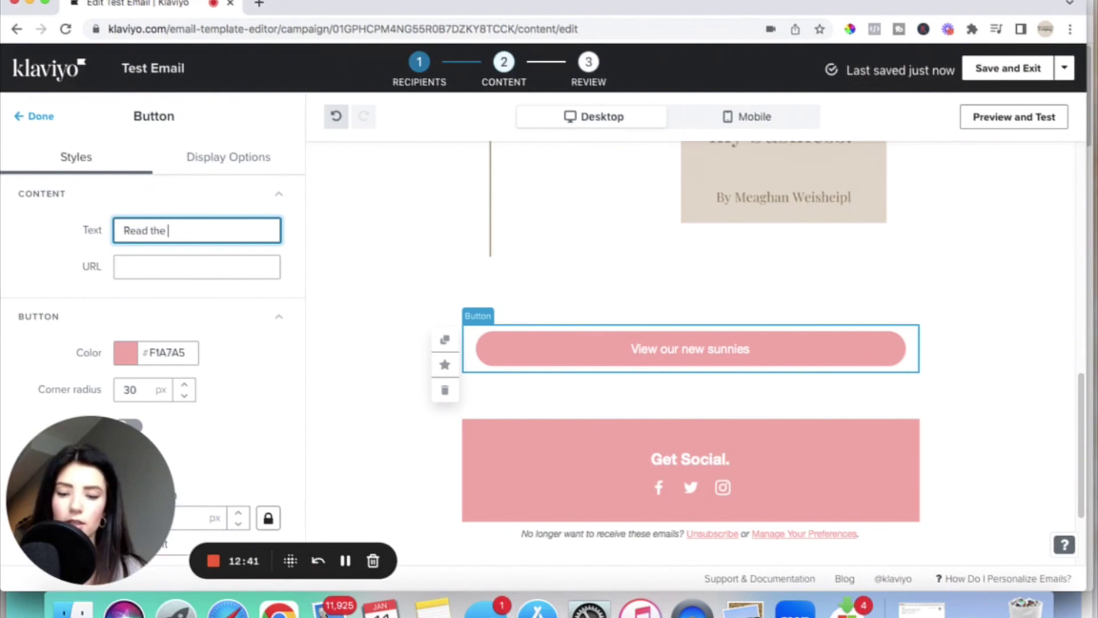
pyautogui.write('new')
pyautogui.press('BackSpace')
pyautogui.press('BackSpace')
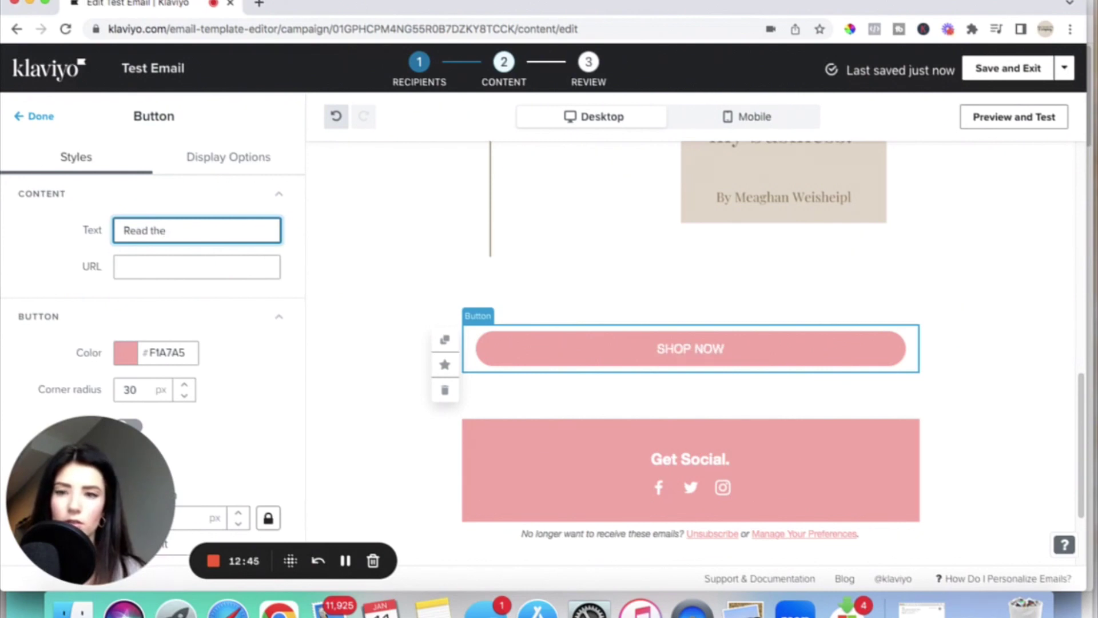
pyautogui.press('BackSpace')
pyautogui.press('BackSpace')
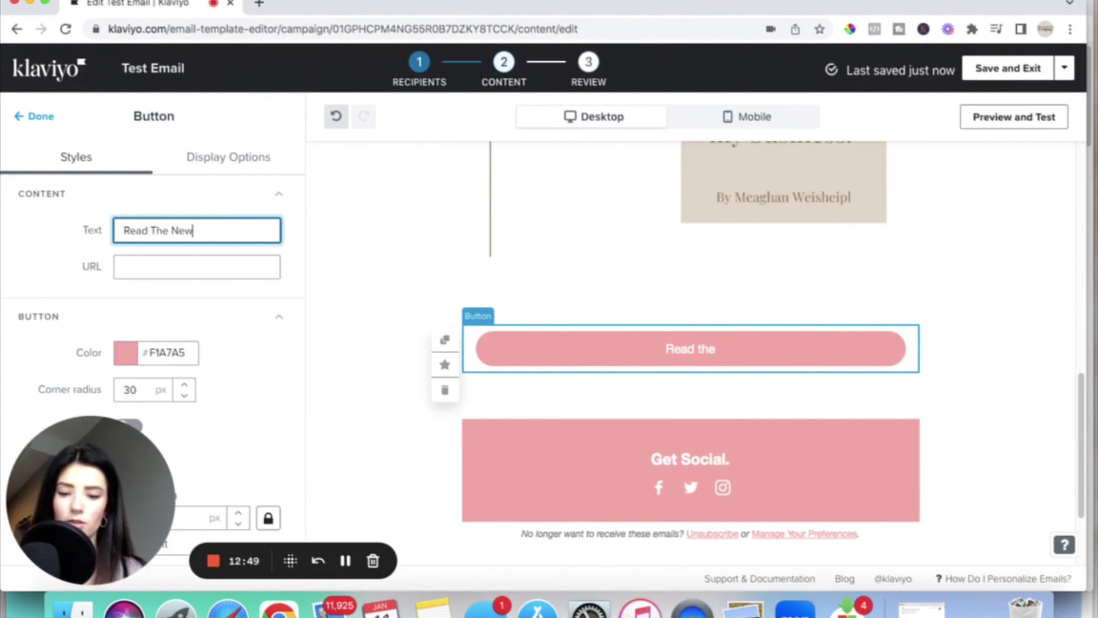
pyautogui.write('he New Blog Here')
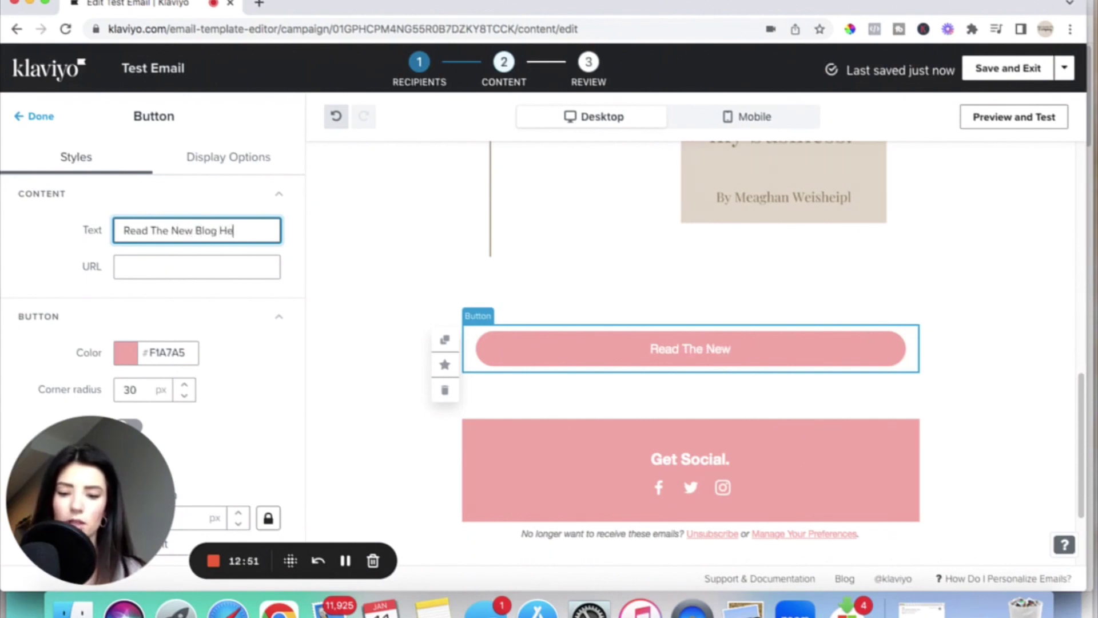
# Set the "Read The New Blog Here" button's color to brown #887357 from the saved colors.
pyautogui.click(189, 352)
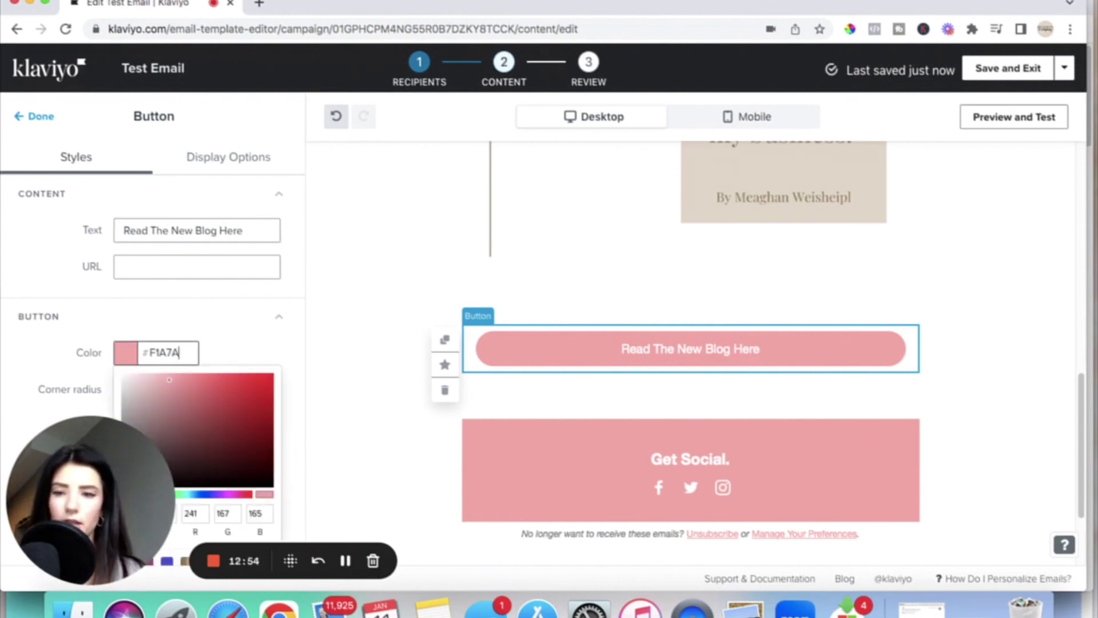
pyautogui.press('BackSpace')
pyautogui.press('BackSpace')
pyautogui.press('BackSpace')
pyautogui.press('BackSpace')
pyautogui.press('BackSpace')
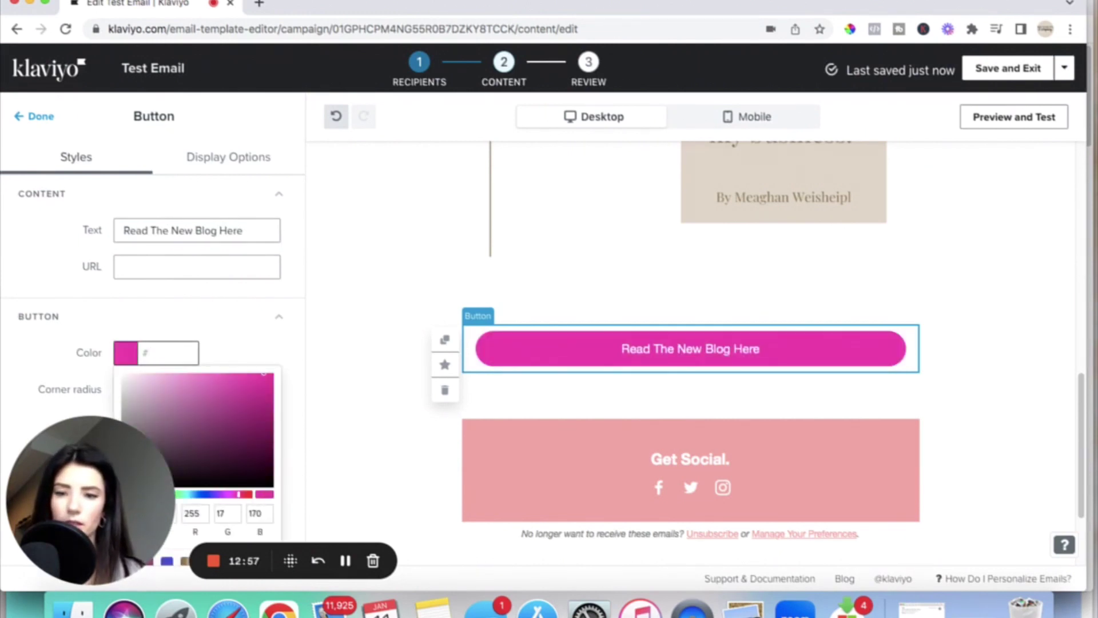
pyautogui.scroll(-3, 131, 421)
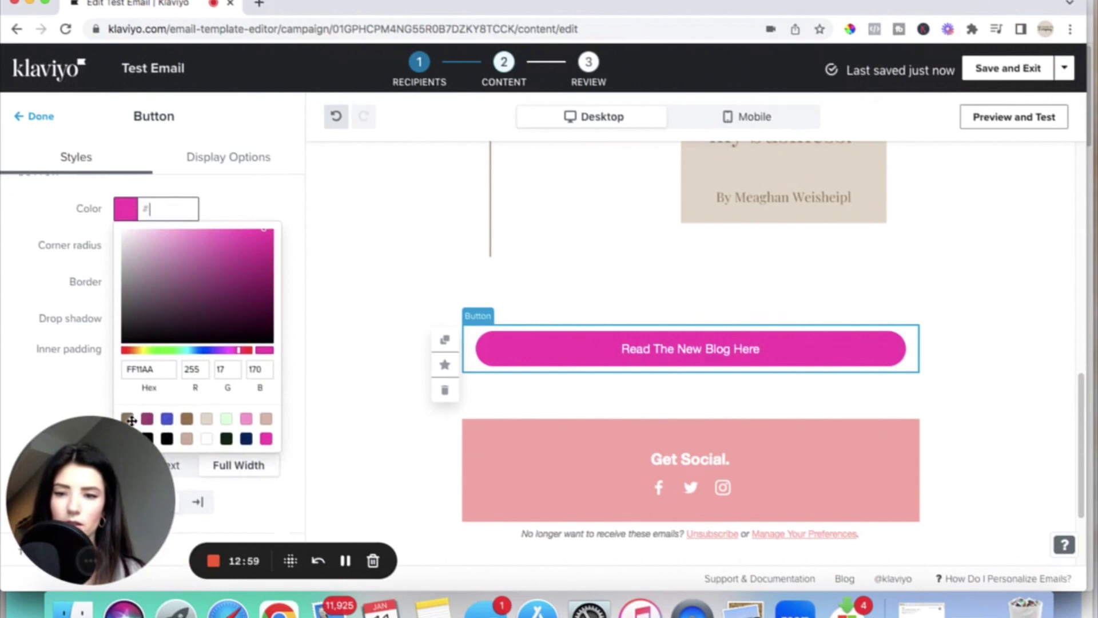
pyautogui.scroll(-1, 131, 413)
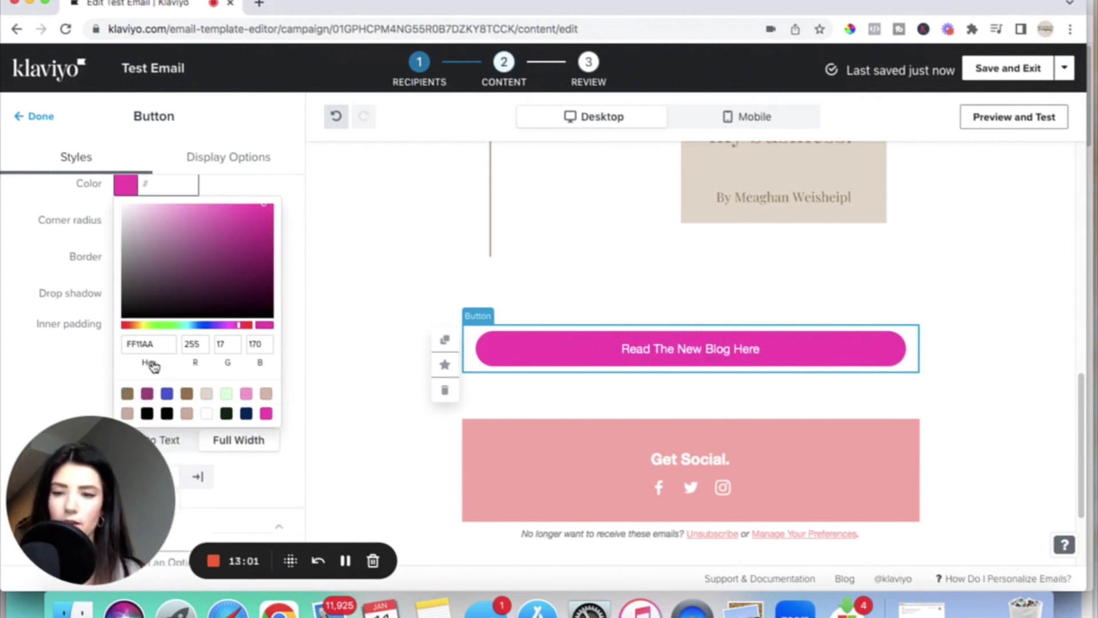
pyautogui.click(128, 394)
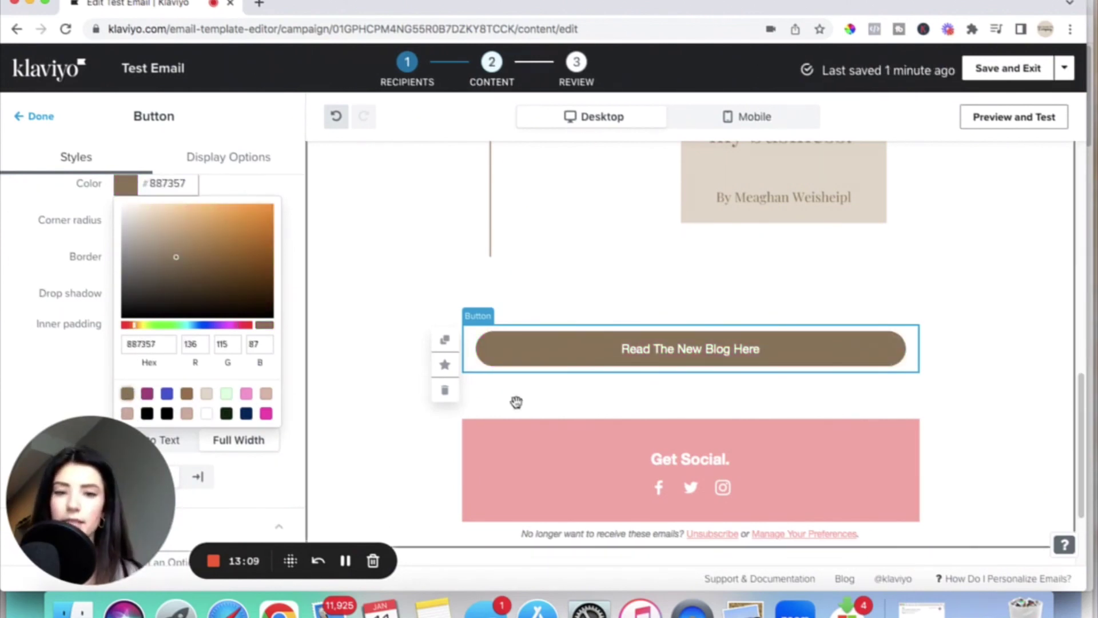
pyautogui.click(289, 331)
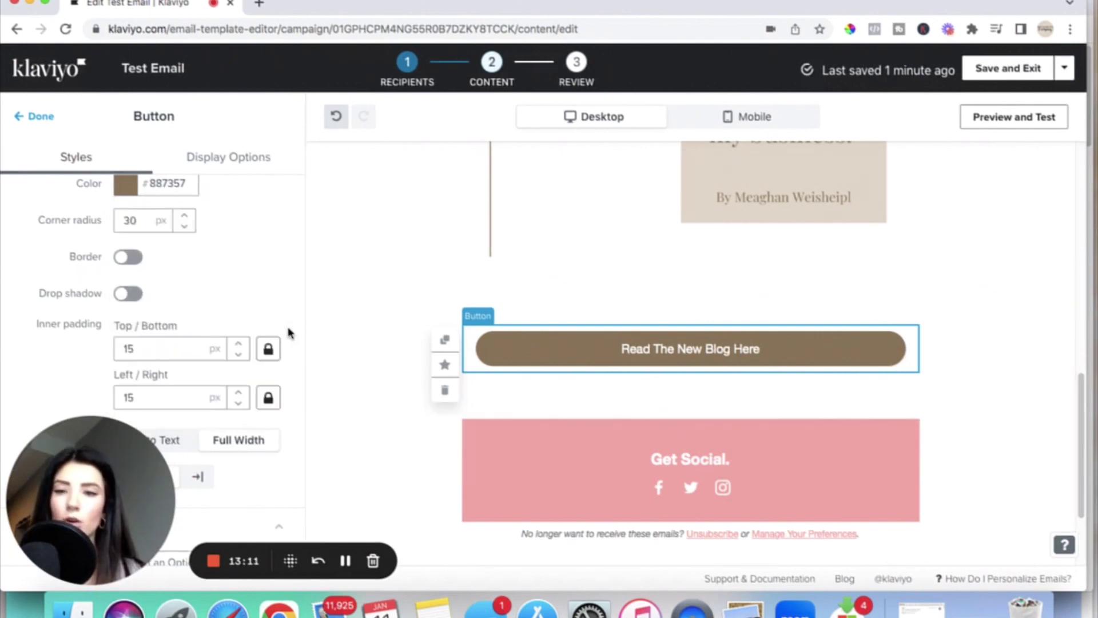
pyautogui.scroll(-8, 263, 298)
pyautogui.scroll(-2, 263, 293)
pyautogui.scroll(2, 262, 293)
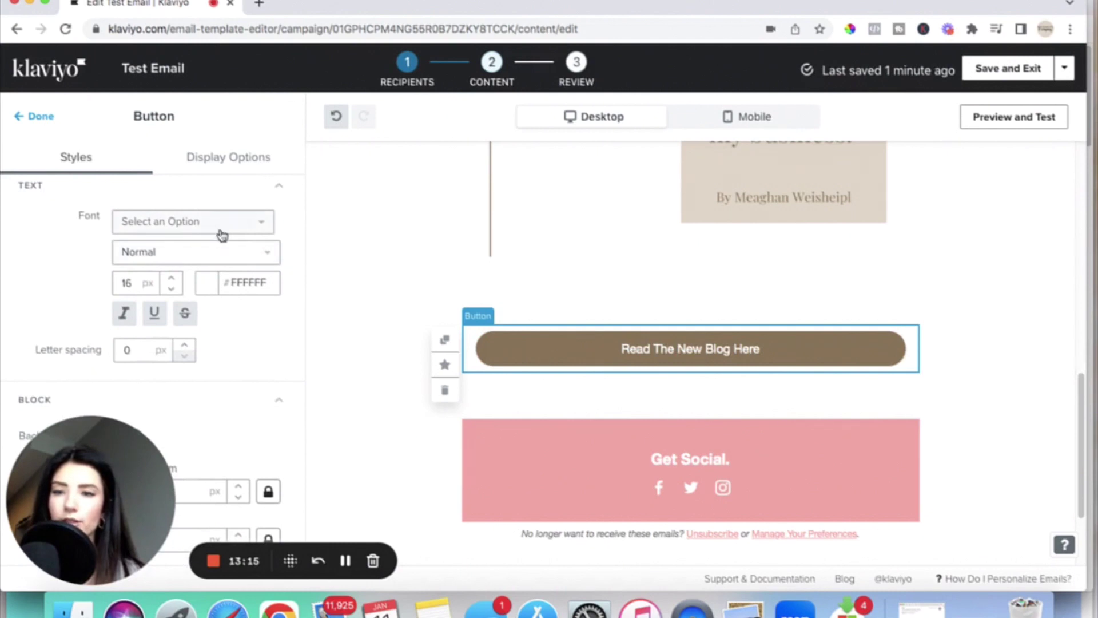
pyautogui.scroll(-1, 237, 368)
pyautogui.scroll(10, 237, 368)
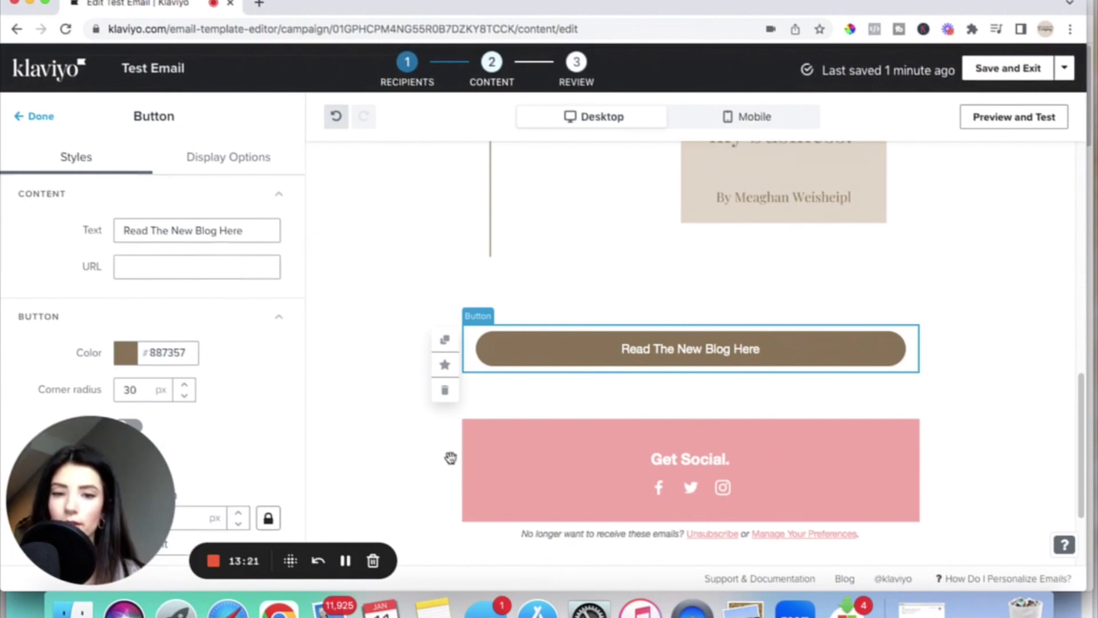
# Set the background color of the pink spacer above "Get Social." to beige #DFD4C7.
pyautogui.click(574, 433)
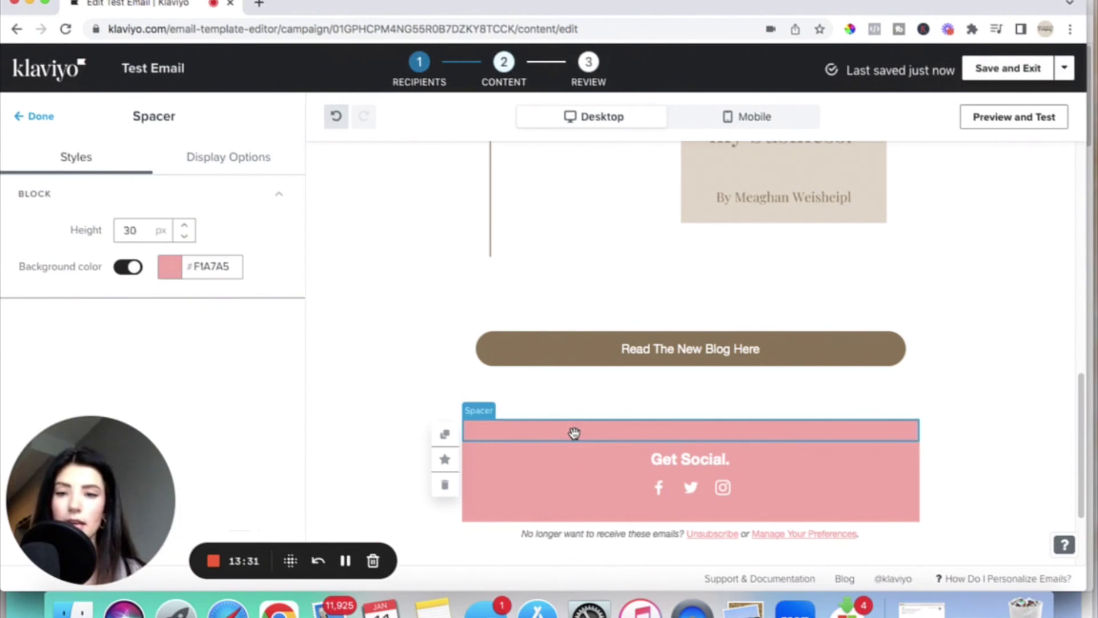
pyautogui.click(236, 266)
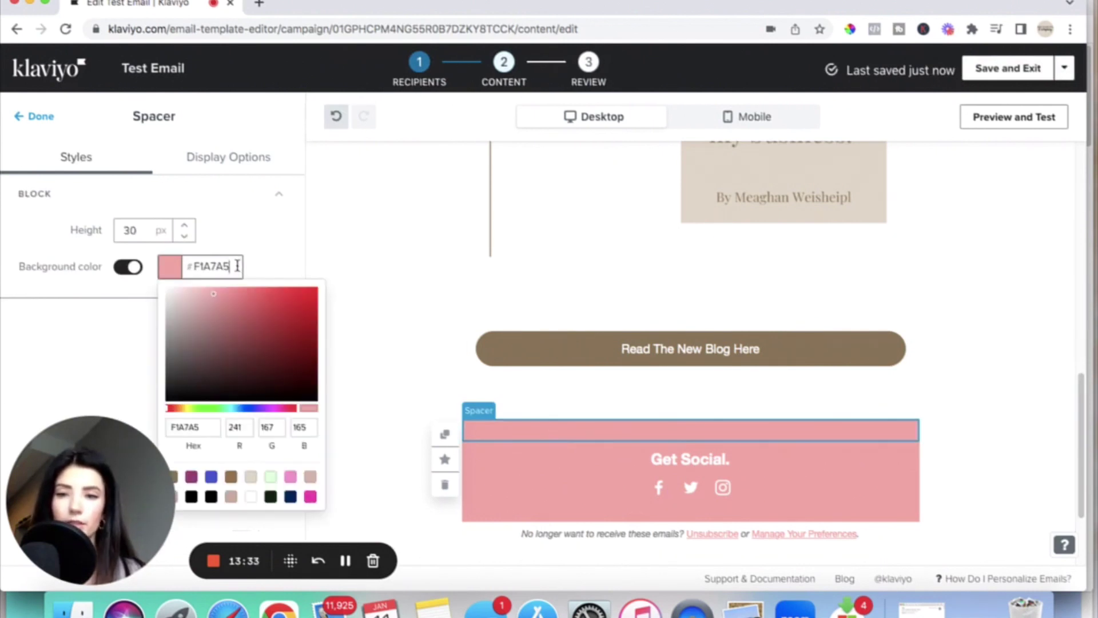
pyautogui.click(250, 478)
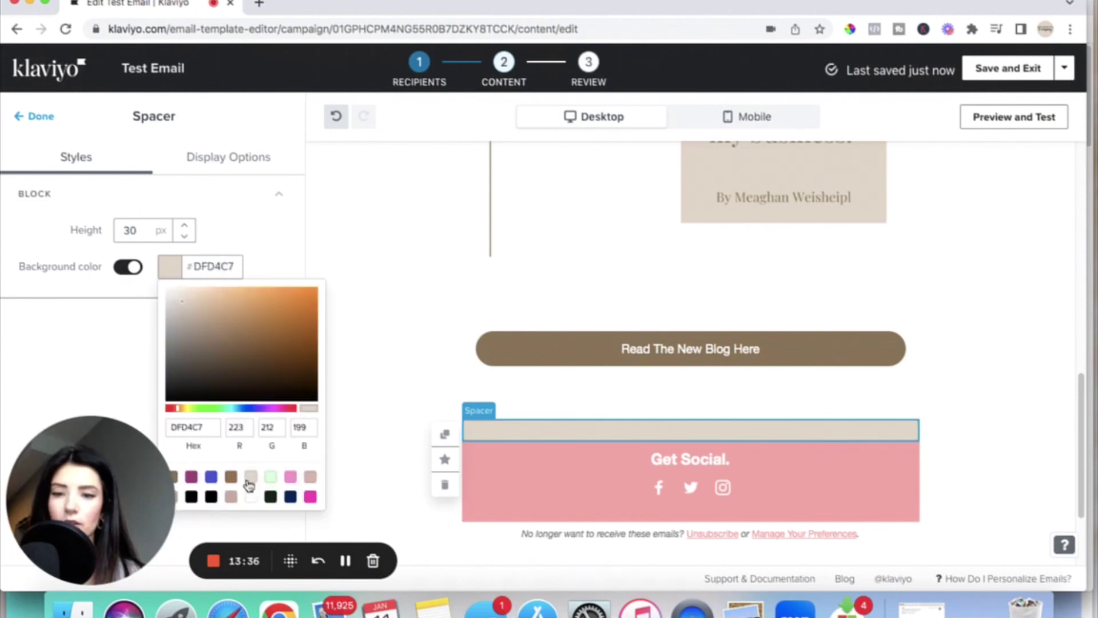
# Set the "Get Social." text block's background color to beige #DFD4C7.
pyautogui.click(515, 460)
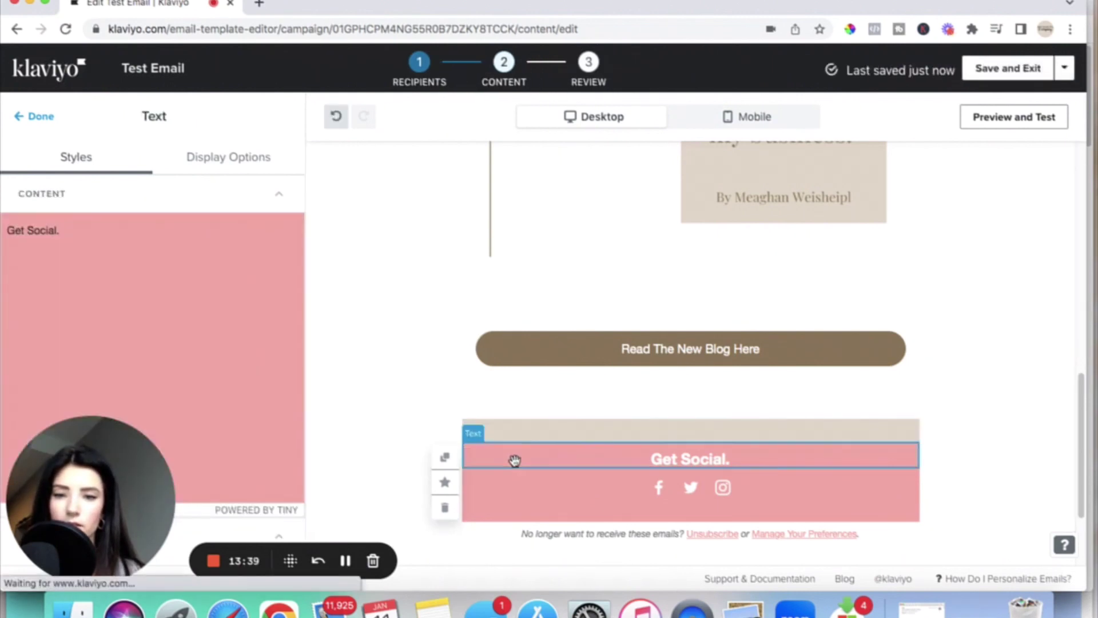
pyautogui.scroll(-6, 242, 299)
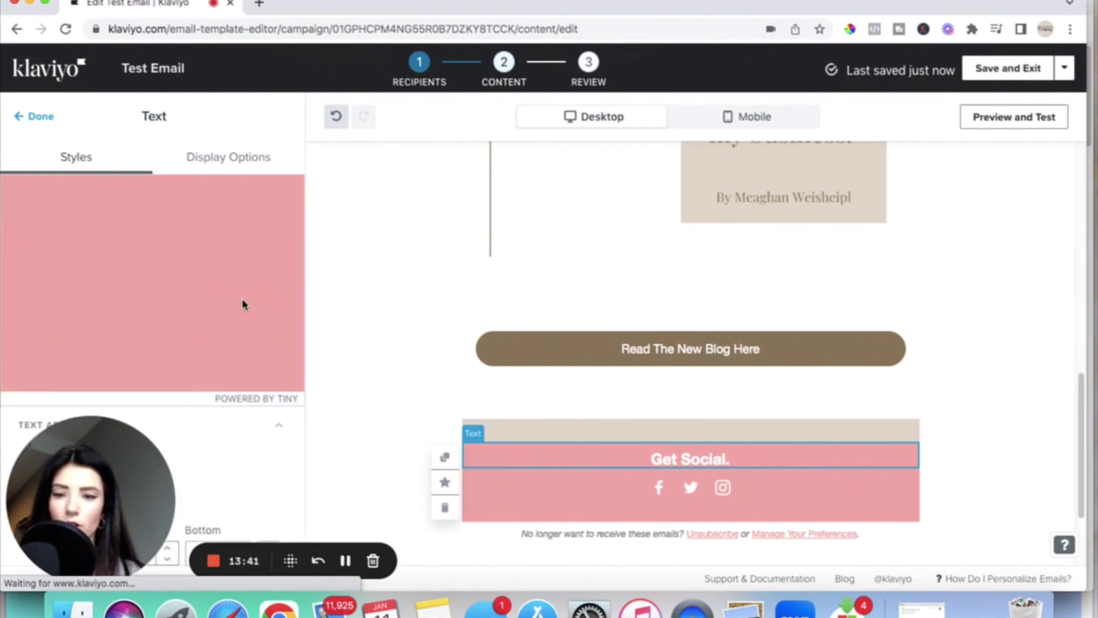
pyautogui.scroll(-2, 243, 303)
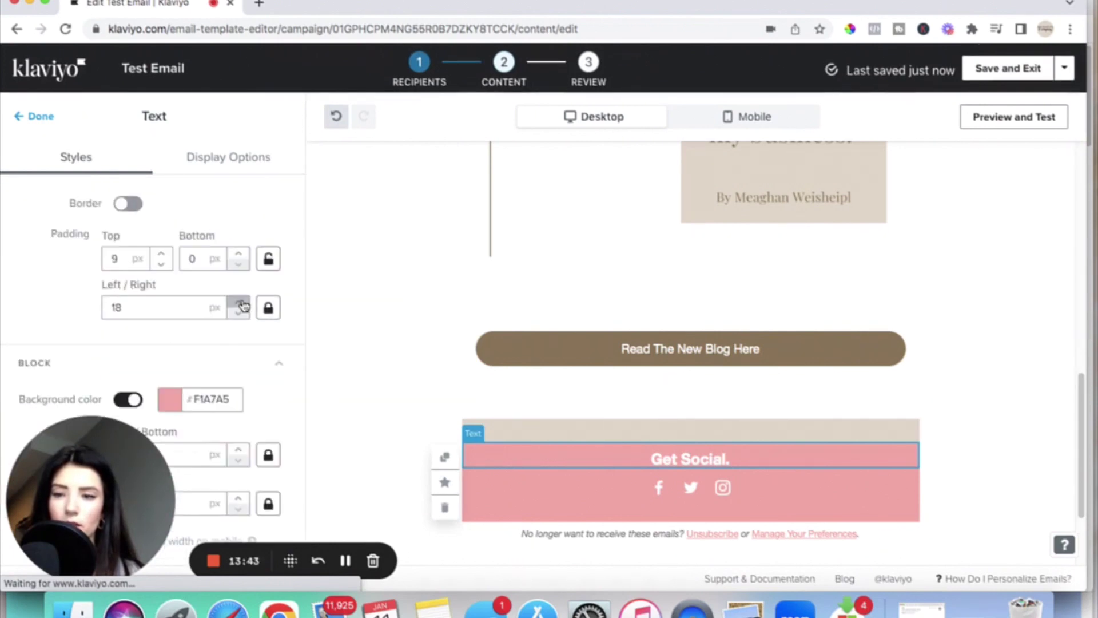
pyautogui.click(231, 401)
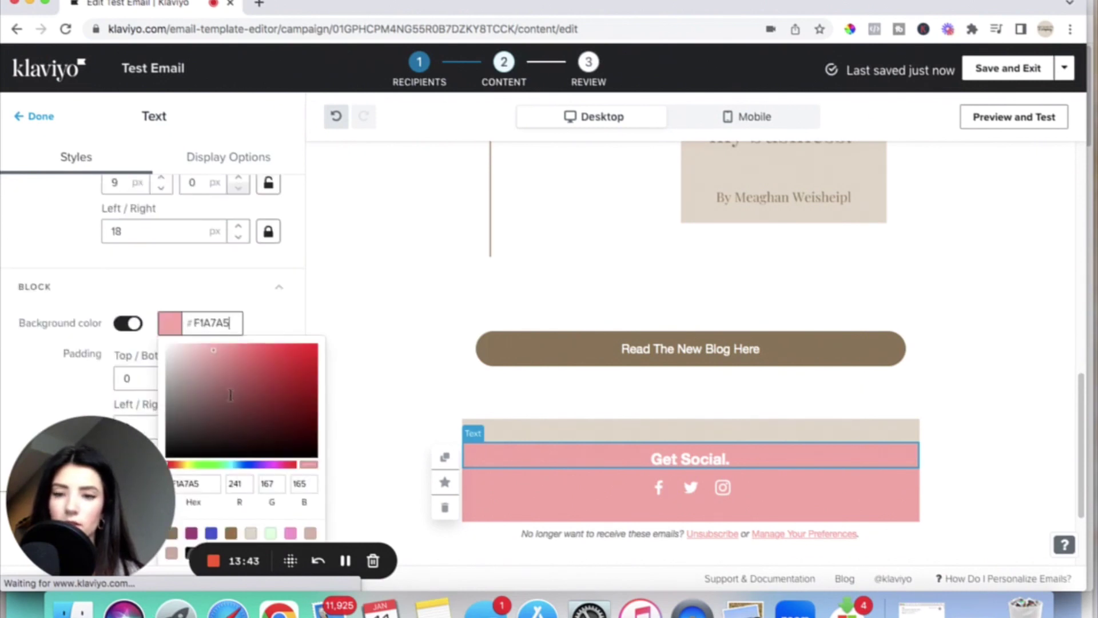
pyautogui.scroll(2, 286, 486)
pyautogui.scroll(-1, 287, 423)
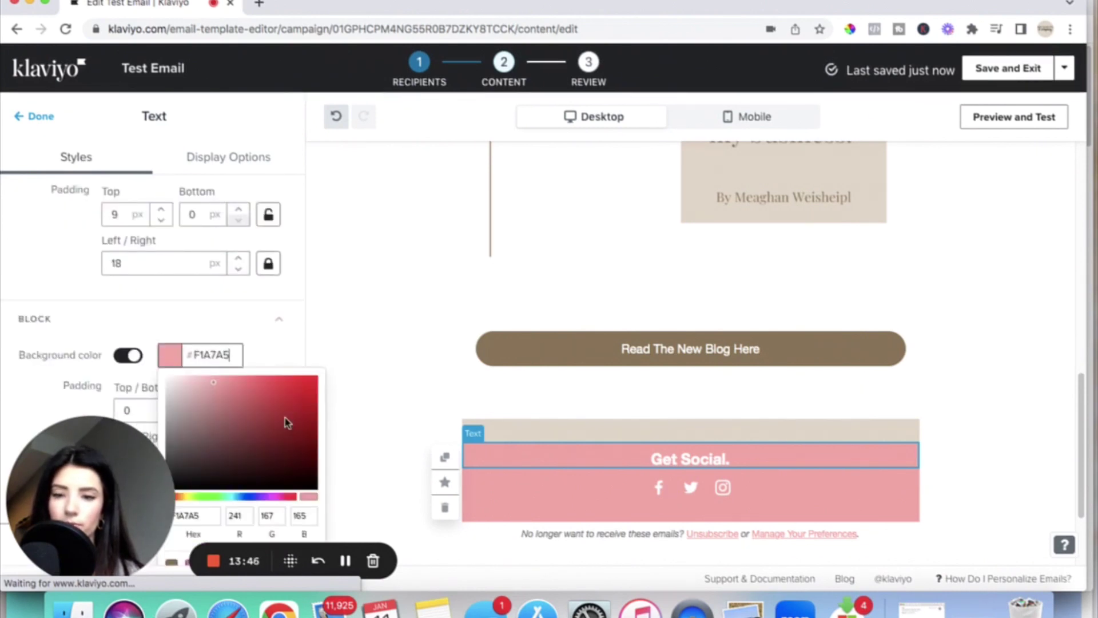
pyautogui.scroll(-1, 288, 421)
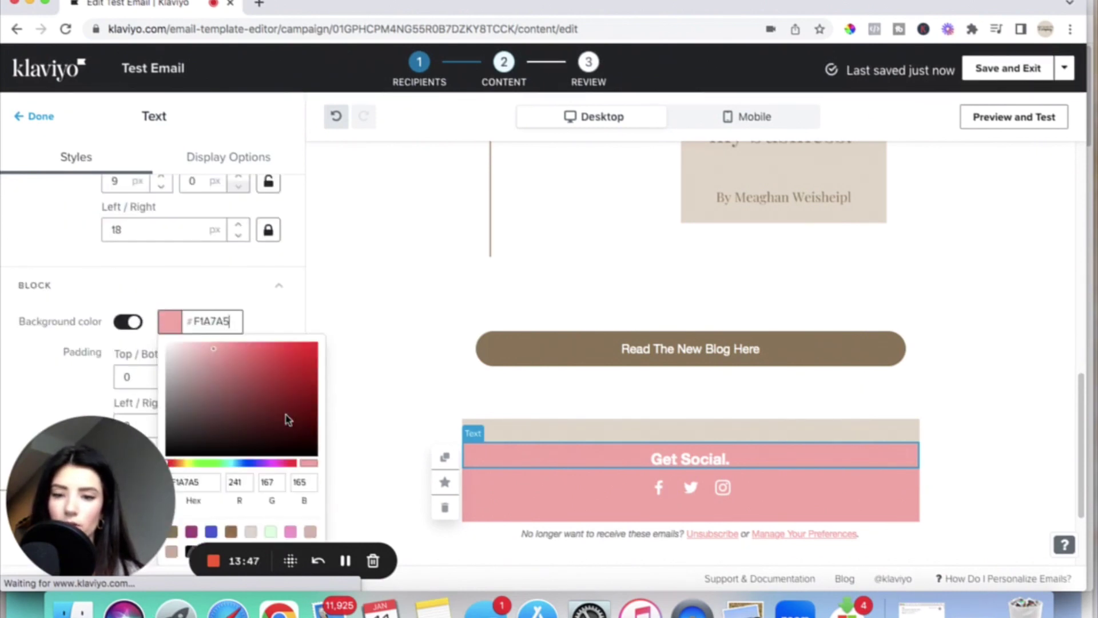
pyautogui.click(252, 533)
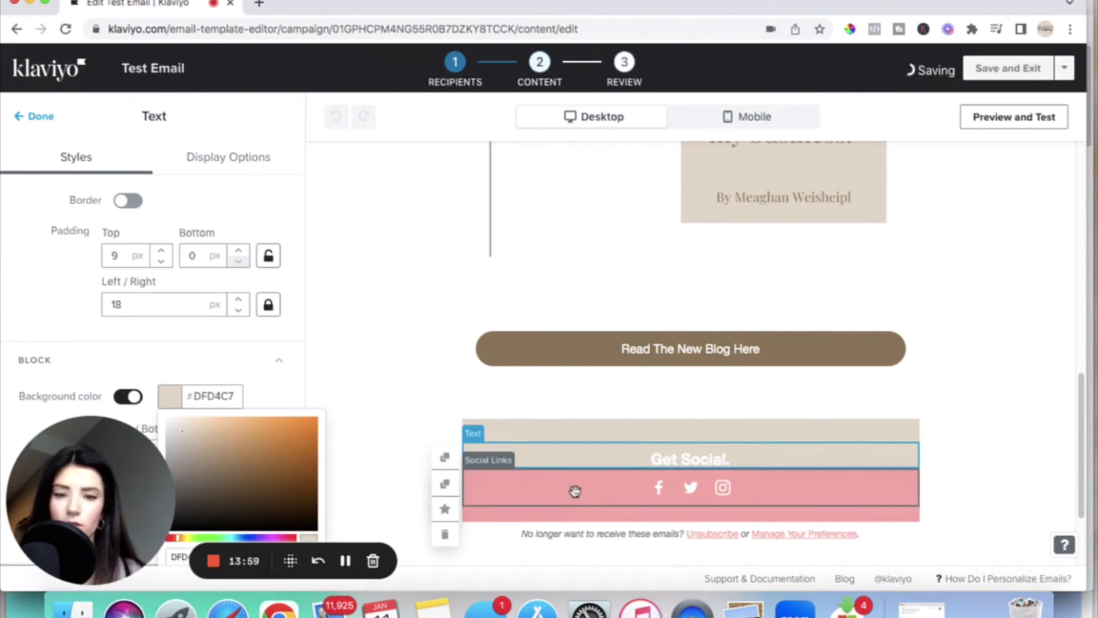
# Set the background color of the social links block below "Get Social." to beige #DFD4C7.
pyautogui.click(575, 490)
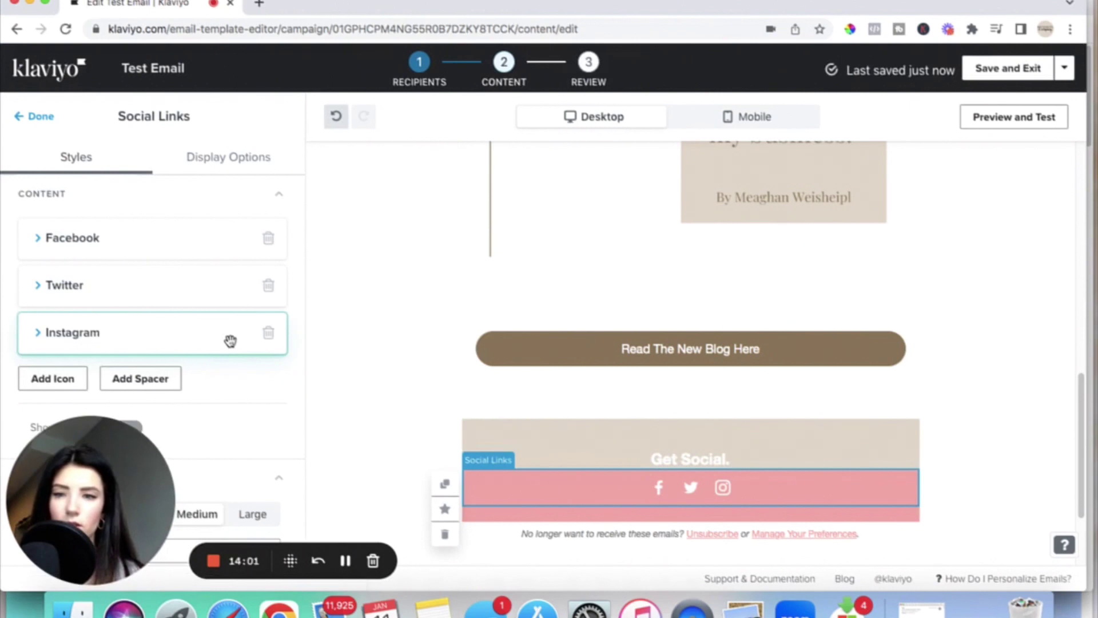
pyautogui.scroll(-3, 230, 343)
pyautogui.scroll(-5, 231, 348)
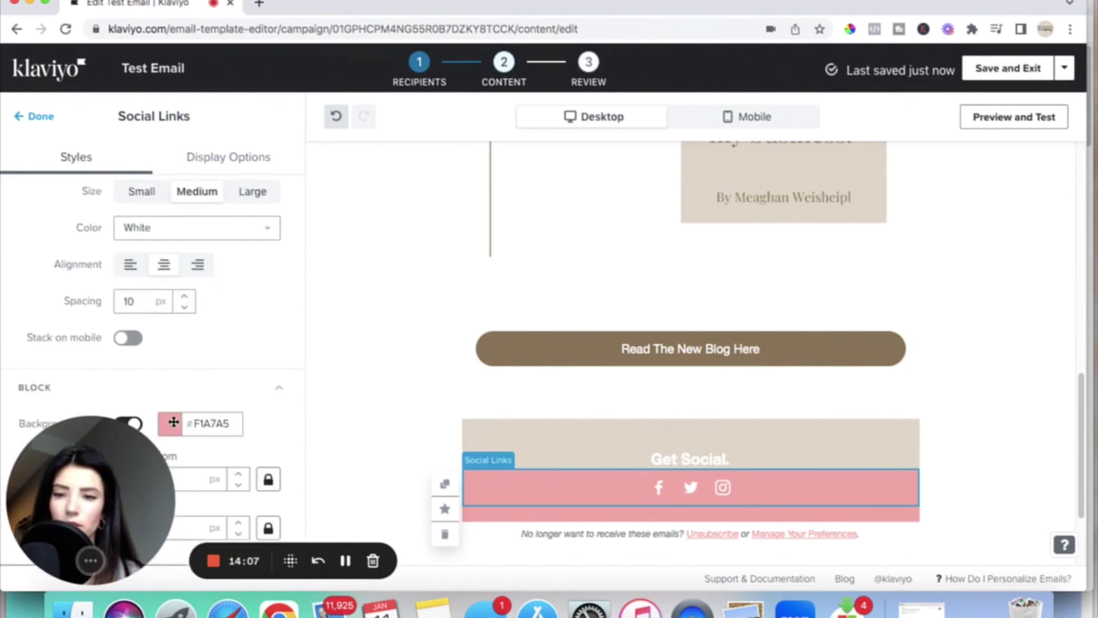
pyautogui.click(239, 425)
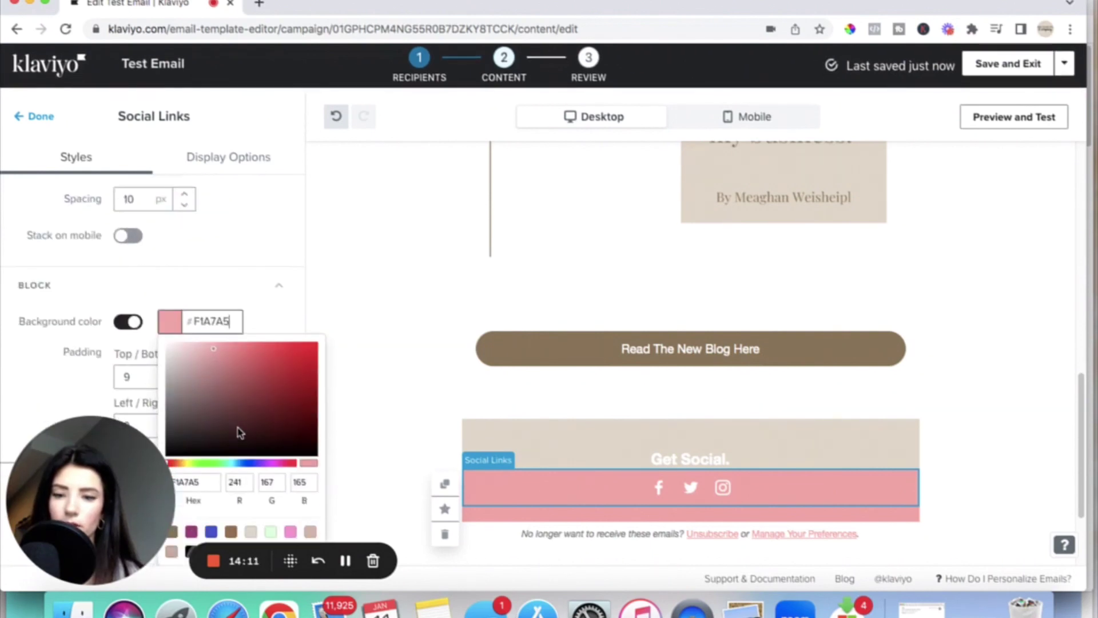
pyautogui.click(252, 534)
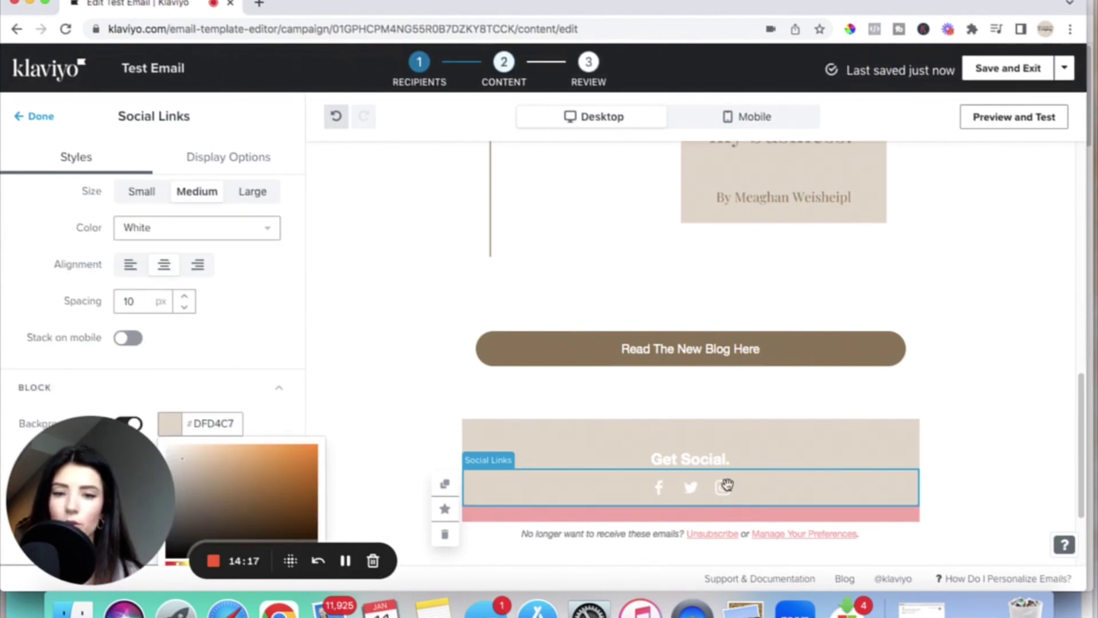
# Expand the Facebook entry of the social links block to view its icon and link address settings.
pyautogui.scroll(-2, 213, 314)
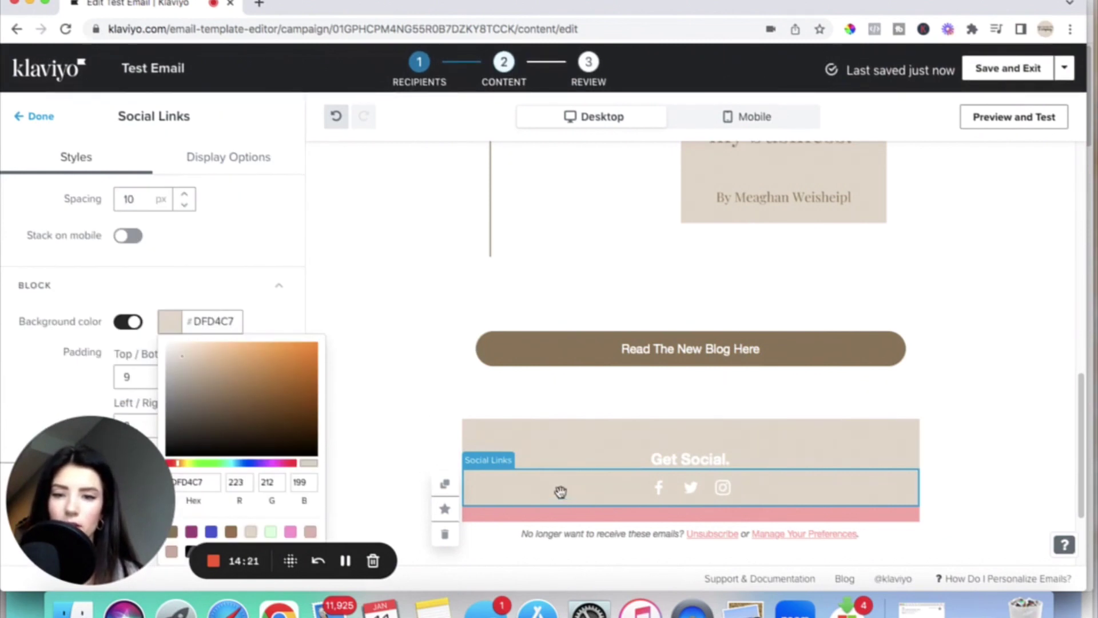
pyautogui.scroll(2, 68, 373)
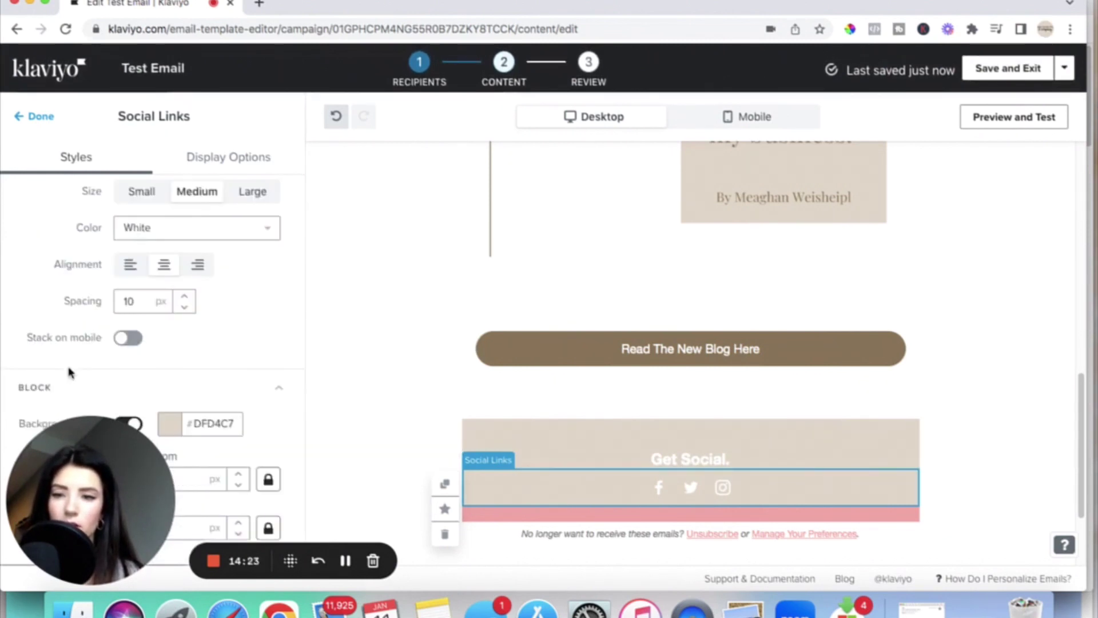
pyautogui.scroll(3, 160, 326)
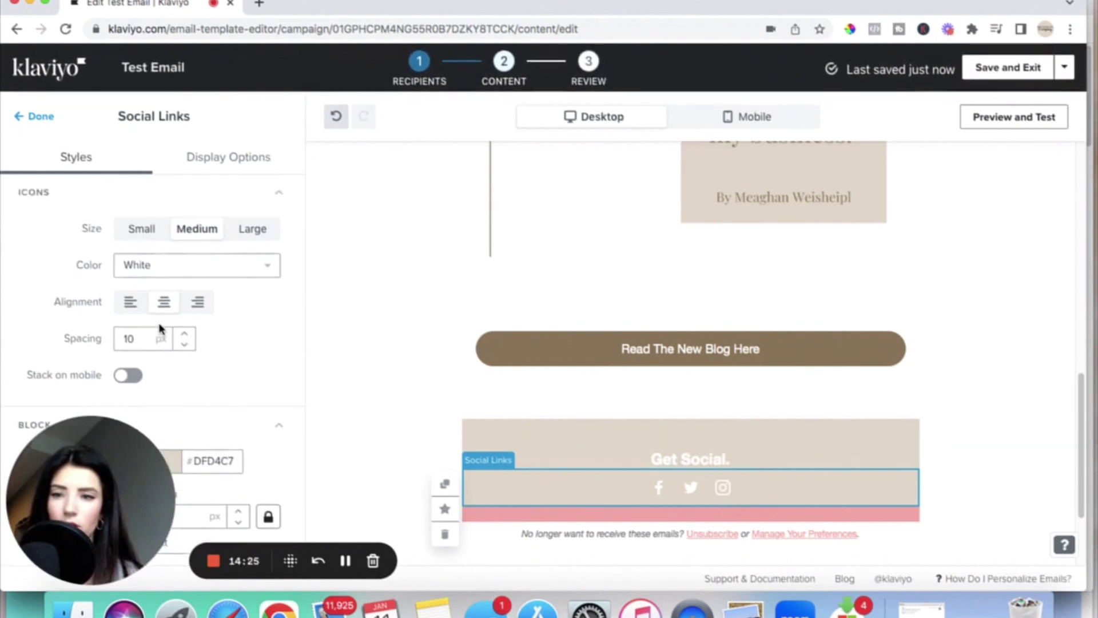
pyautogui.scroll(3, 160, 321)
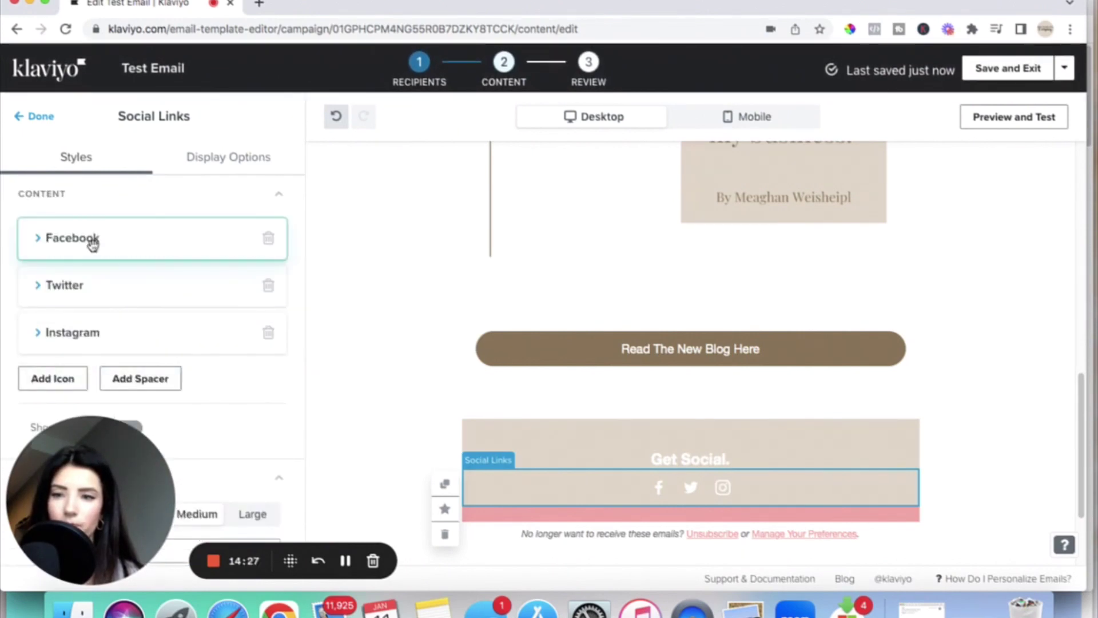
pyautogui.click(38, 242)
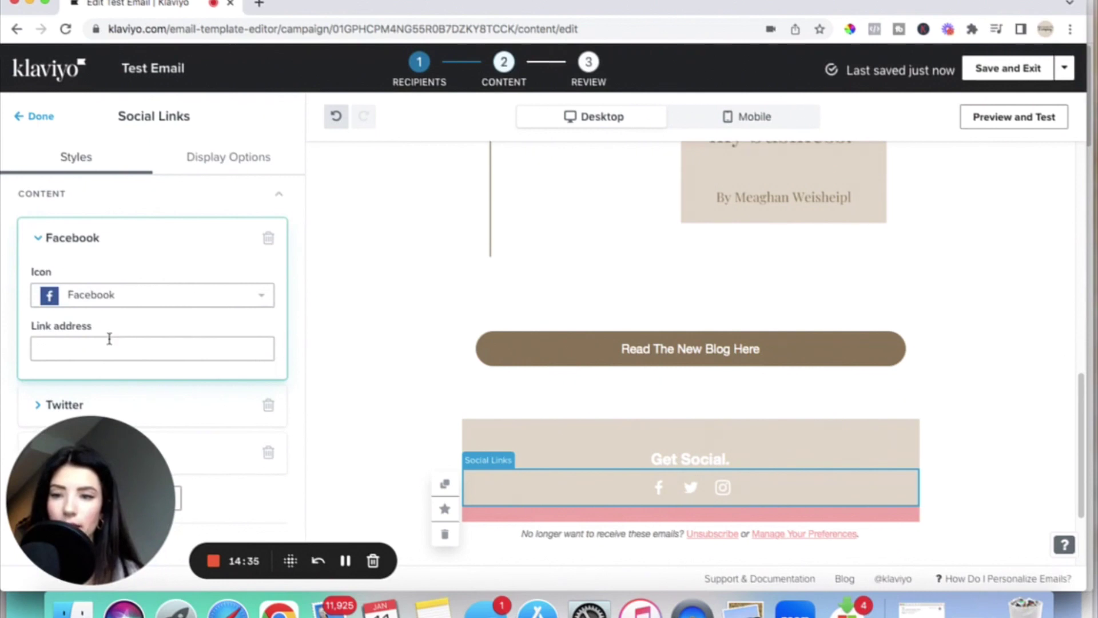
pyautogui.scroll(-3, 110, 339)
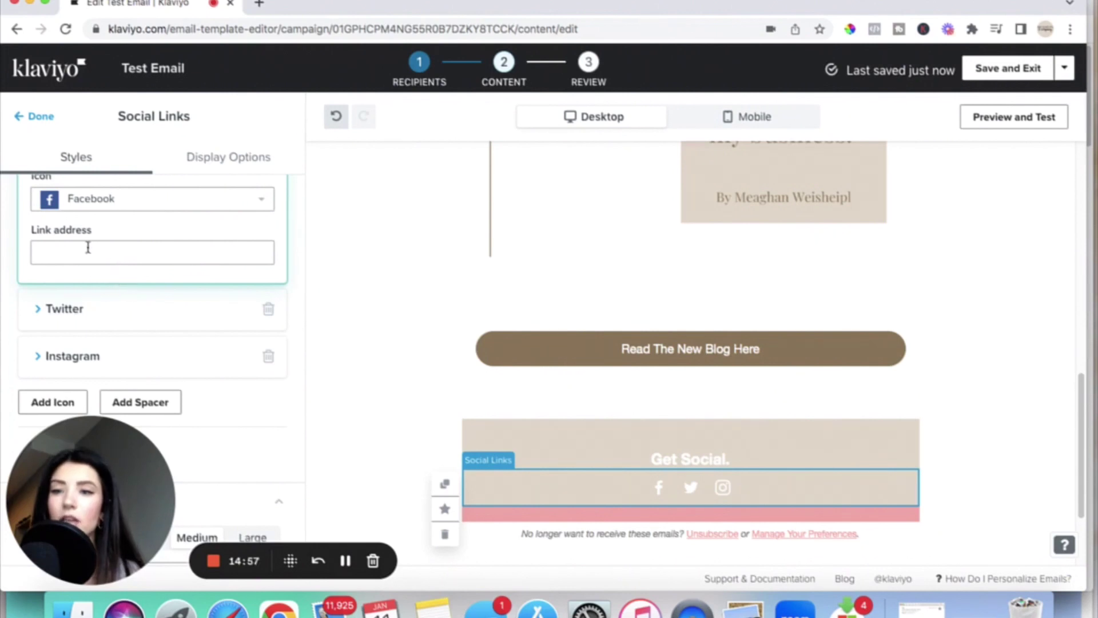
# Set the background color of the pink spacer below the social links block to beige #DFD4C7.
pyautogui.click(529, 511)
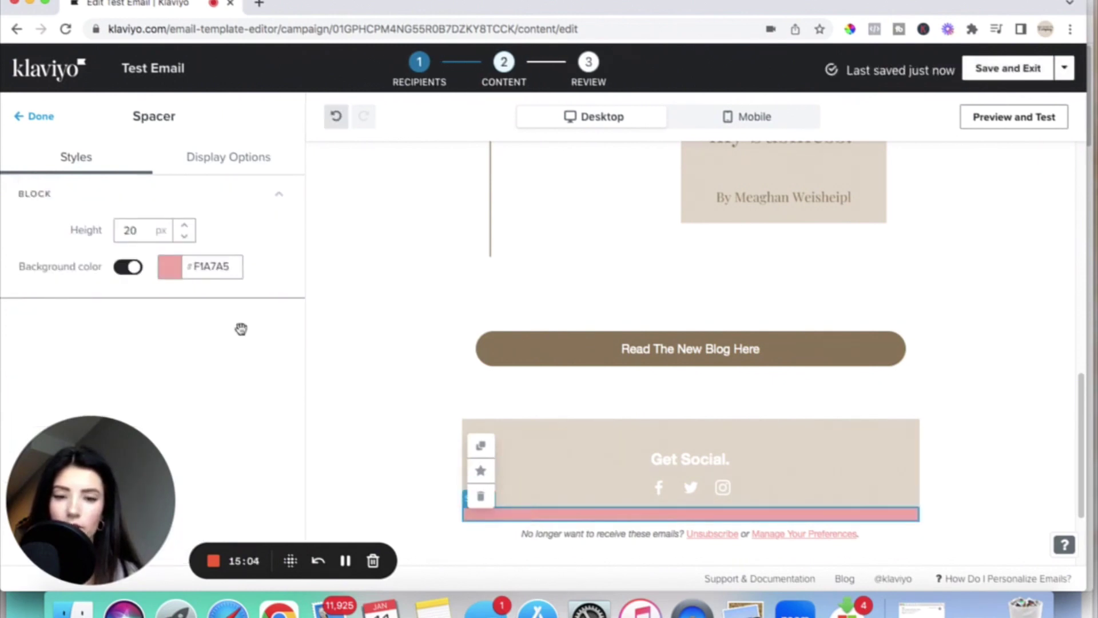
pyautogui.click(238, 267)
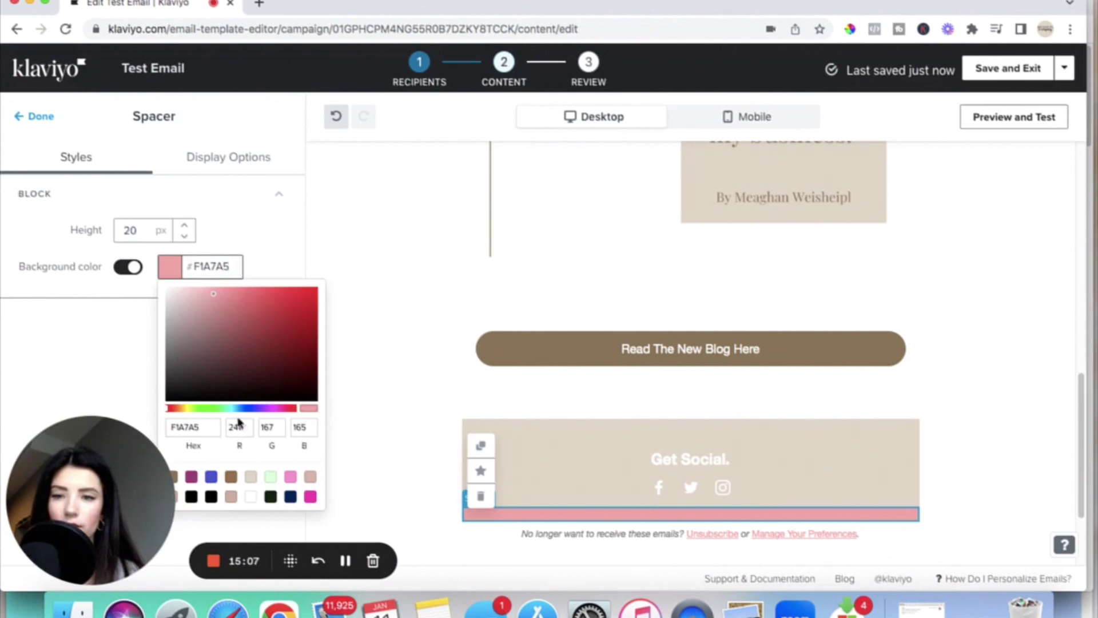
pyautogui.click(250, 477)
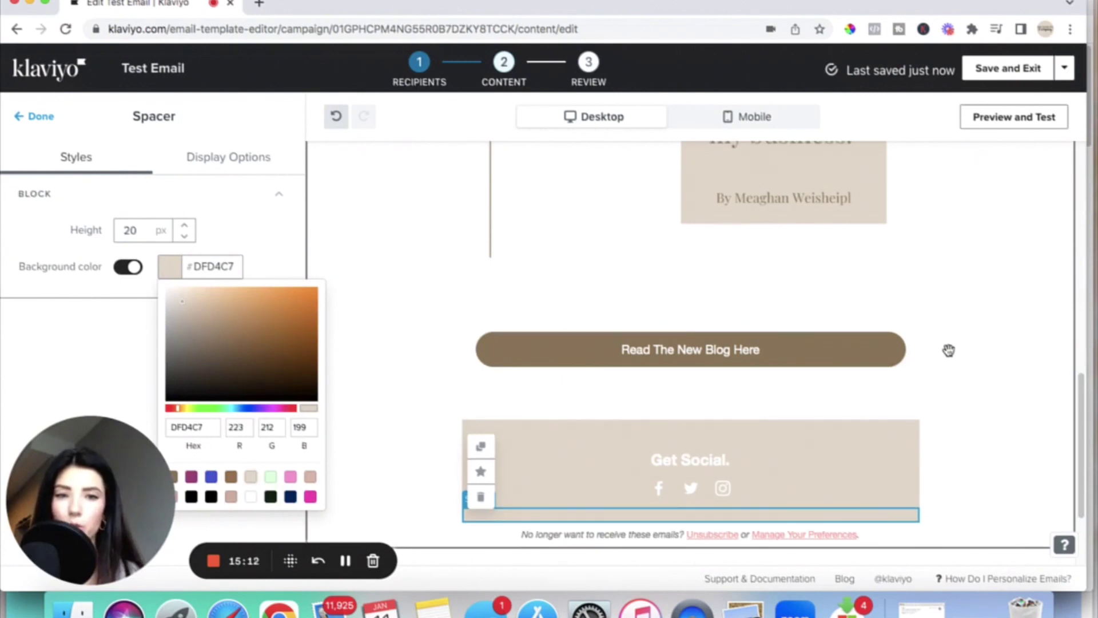
# Check the whole email design from header to footer, and save it and exit the template editor.
pyautogui.scroll(7, 943, 347)
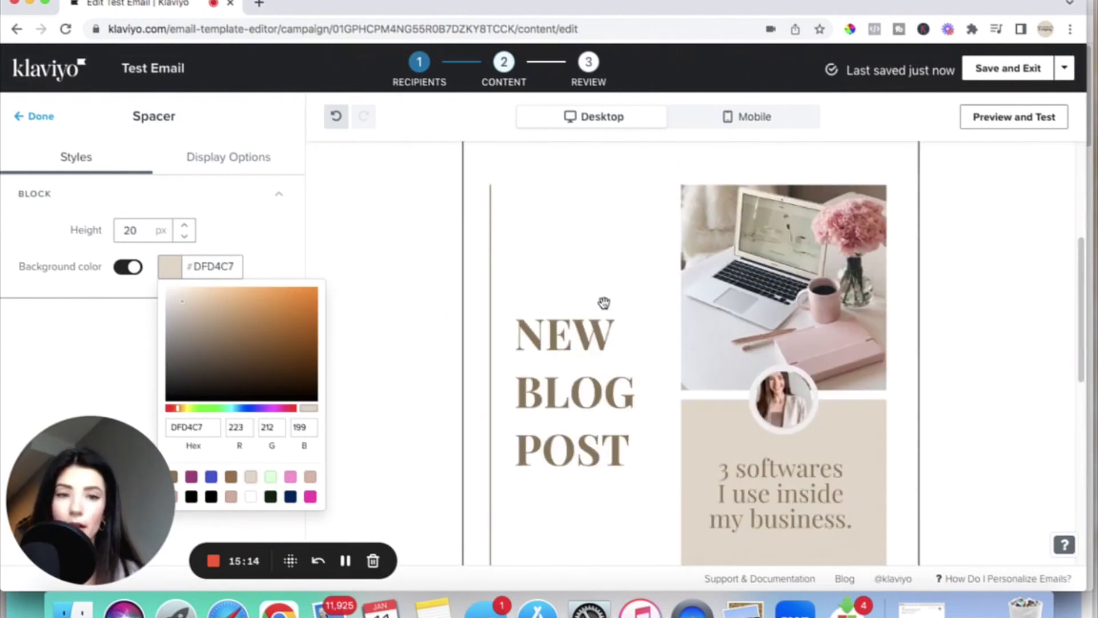
pyautogui.scroll(1, 625, 415)
pyautogui.scroll(1, 721, 295)
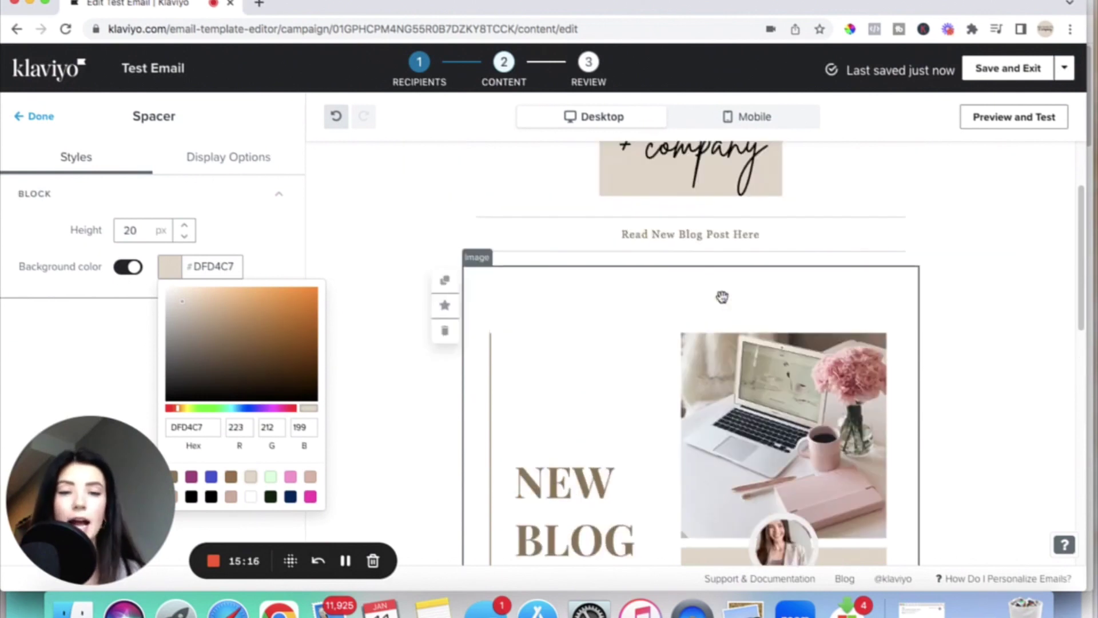
pyautogui.scroll(2, 821, 211)
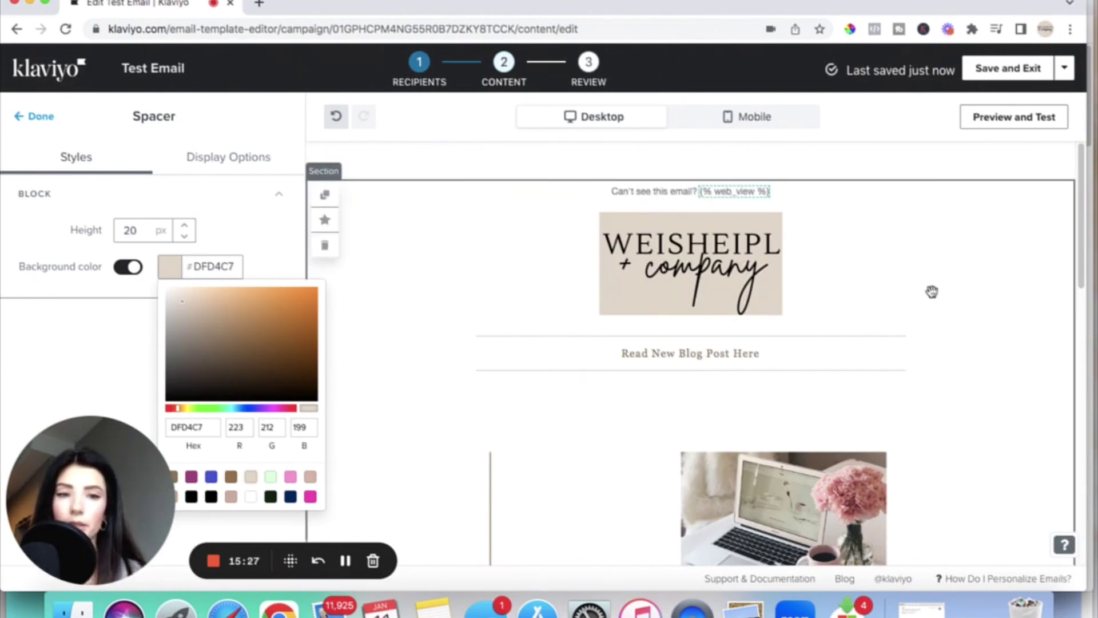
pyautogui.scroll(-10, 931, 291)
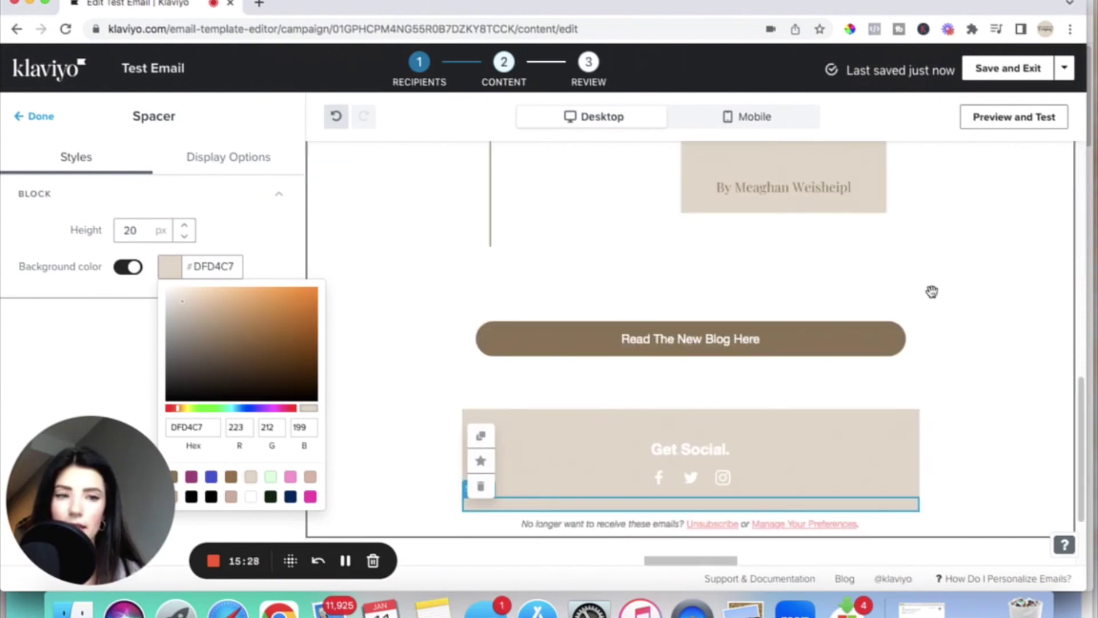
pyautogui.scroll(-2, 909, 366)
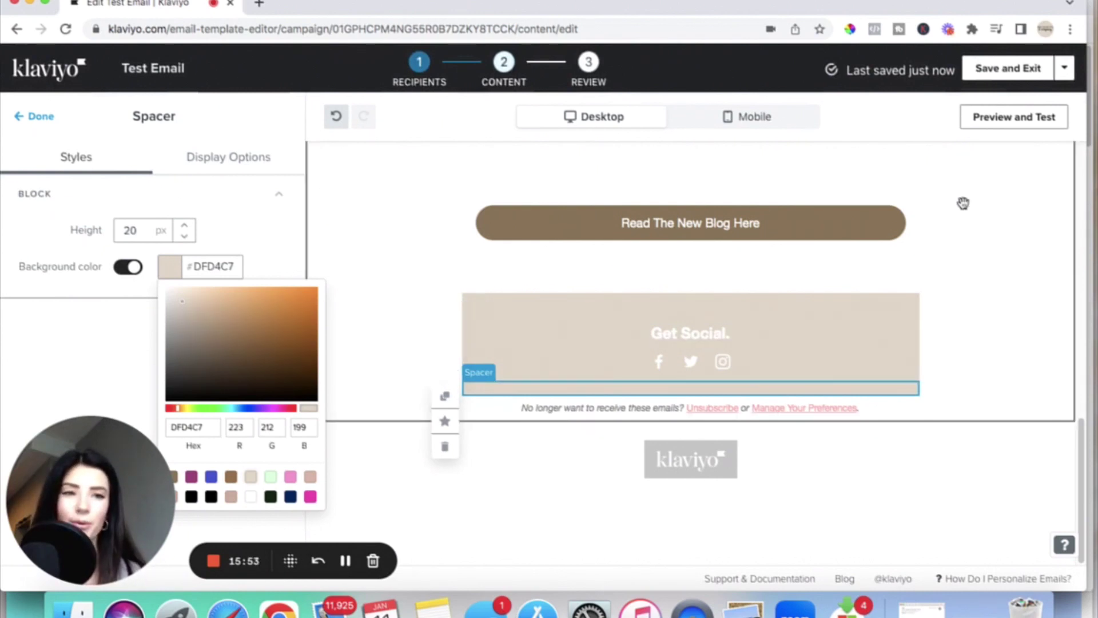
pyautogui.click(1009, 68)
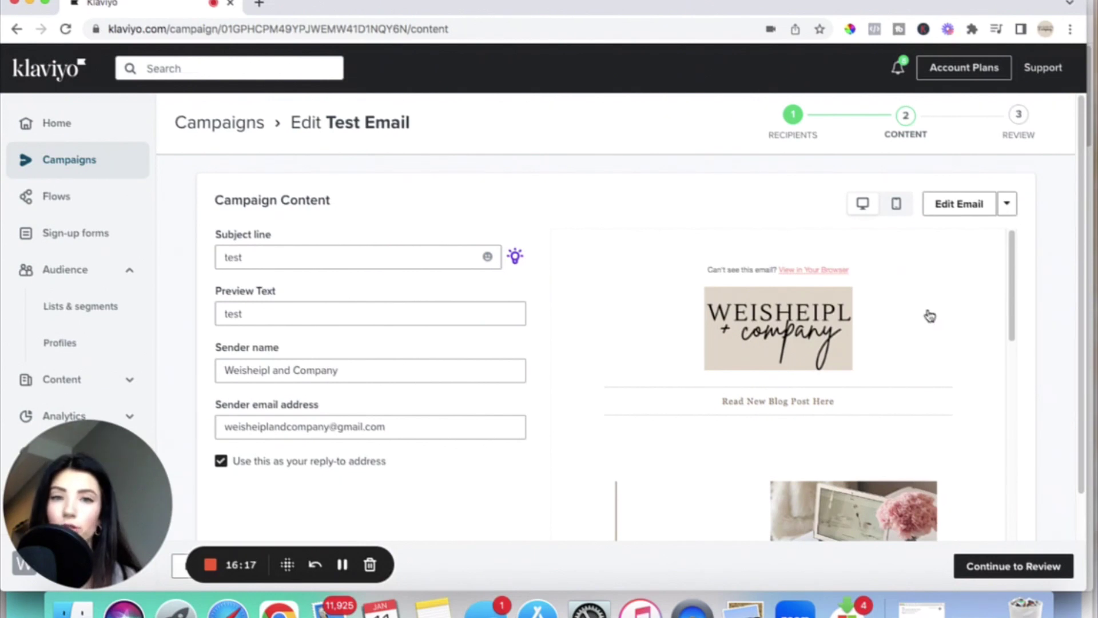
# Continue to the campaign review, check its summary through to the end, and open the schedule-or-send options.
pyautogui.scroll(-5, 917, 332)
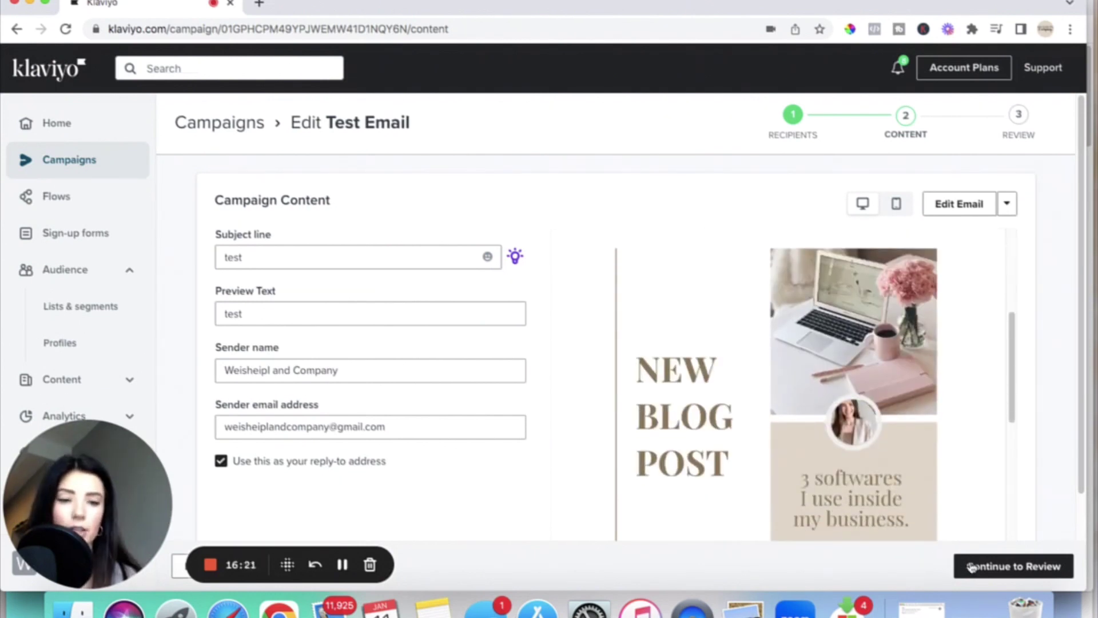
pyautogui.click(998, 572)
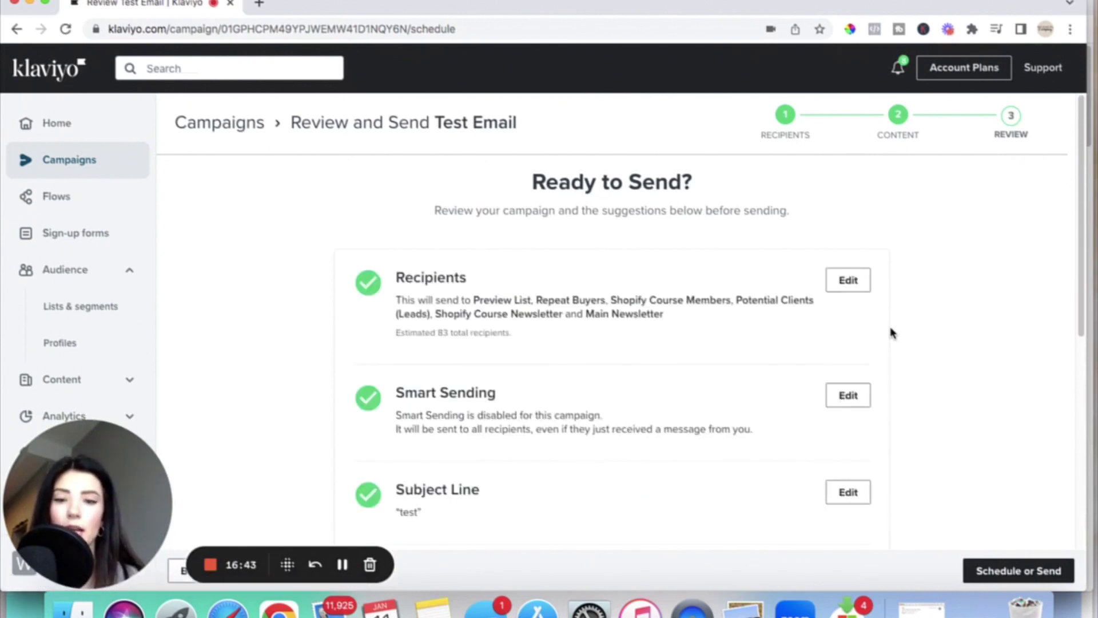
pyautogui.scroll(-10, 890, 333)
pyautogui.scroll(-3, 891, 333)
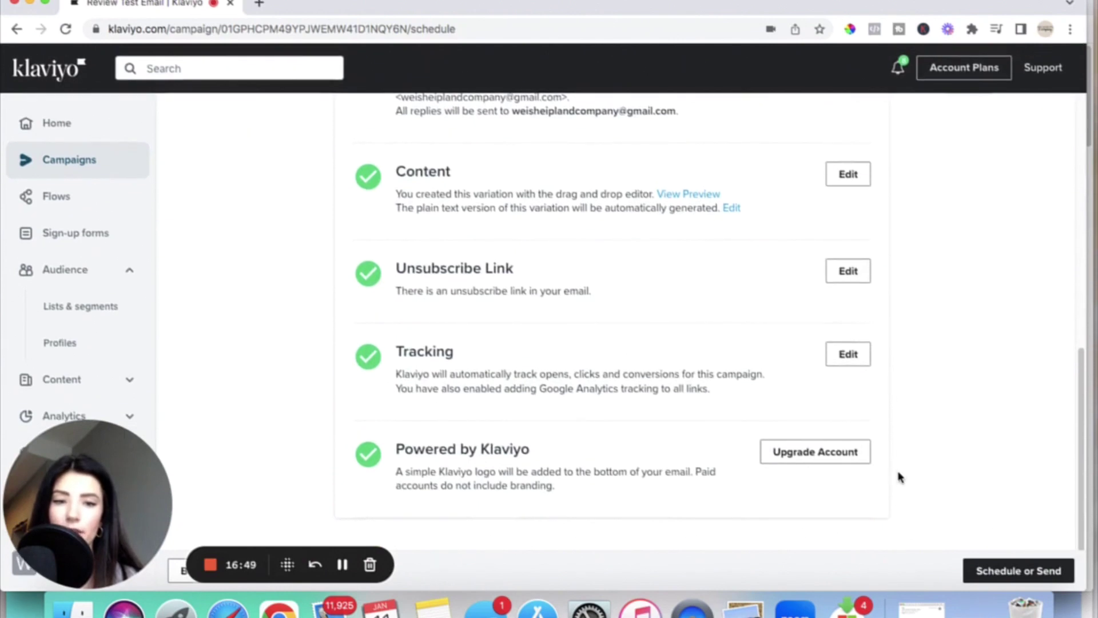
pyautogui.click(1006, 572)
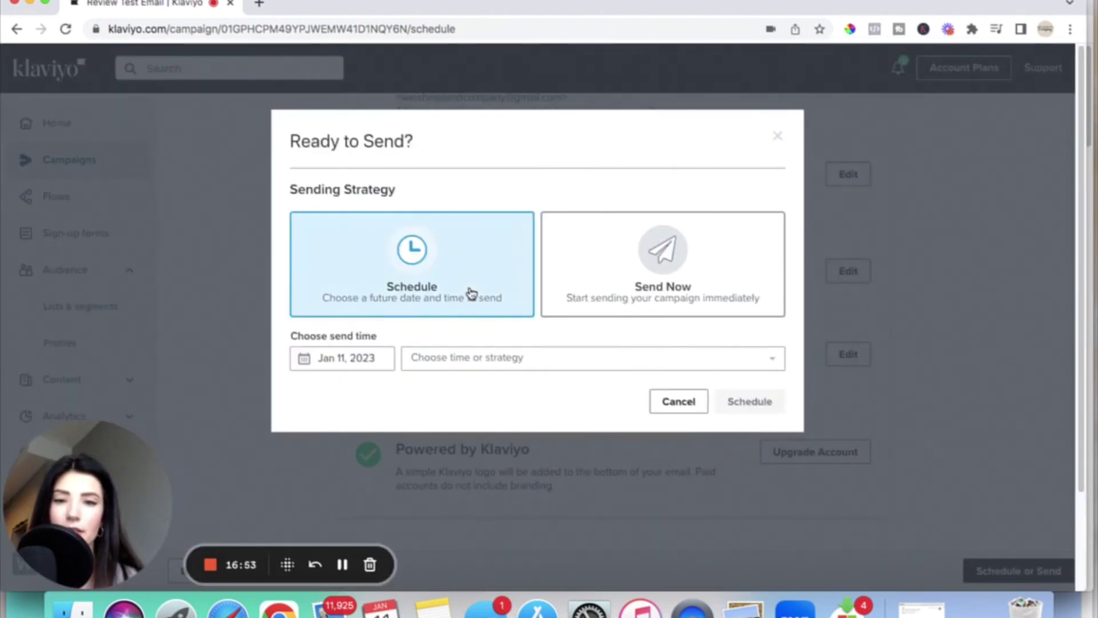